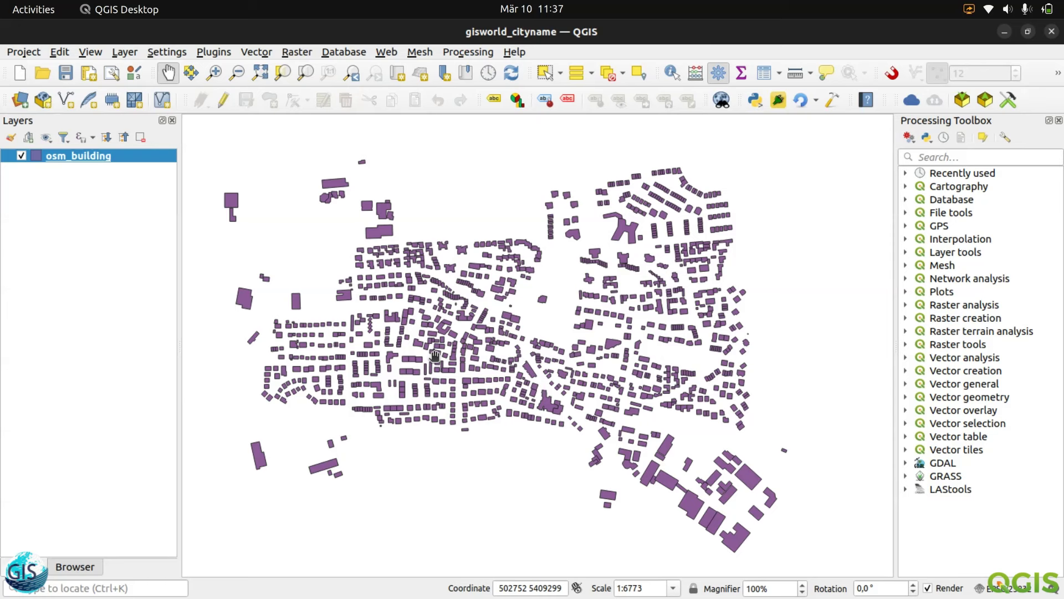
Switch to the Browser panel and expand GeoPackage to show gisworld_cityname.gpkg's layers
{"action": "left_click", "coordinate": [77, 569]}
{"action": "left_click", "coordinate": [7, 354]}
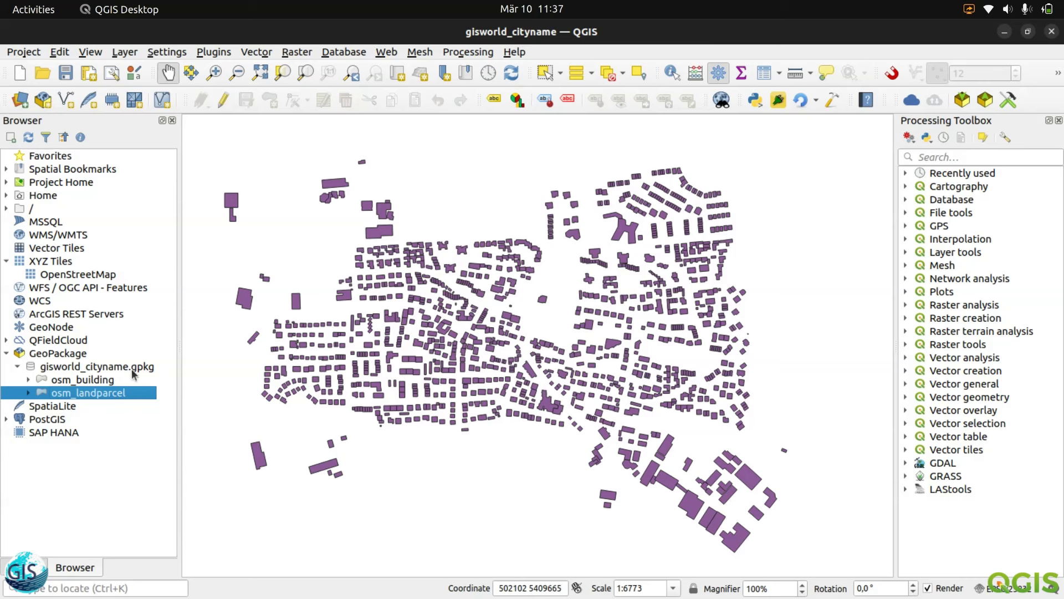
{"action": "left_click", "coordinate": [85, 368]}
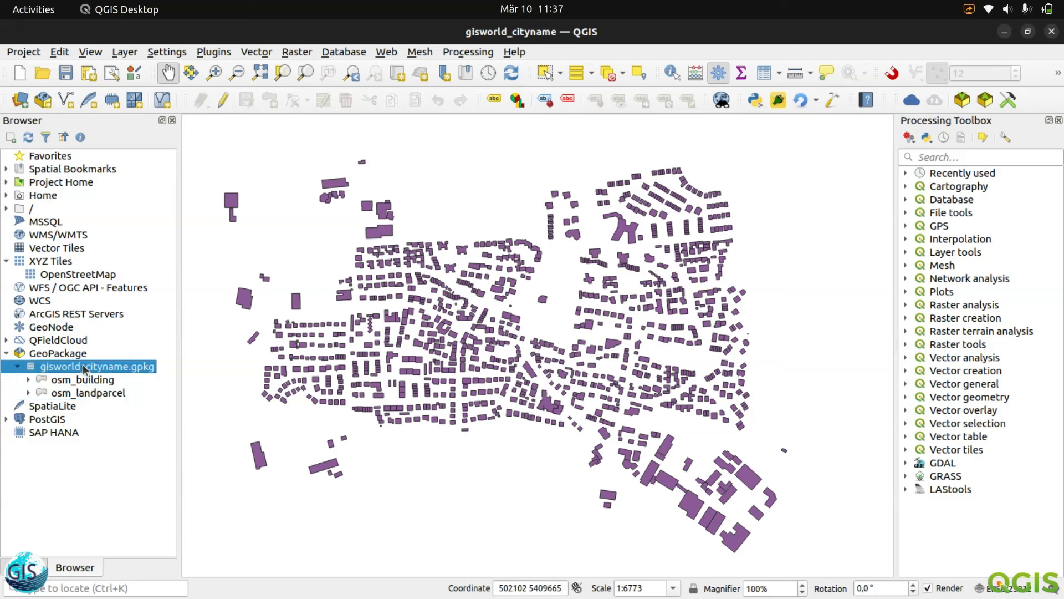
{"action": "left_click", "coordinate": [37, 356]}
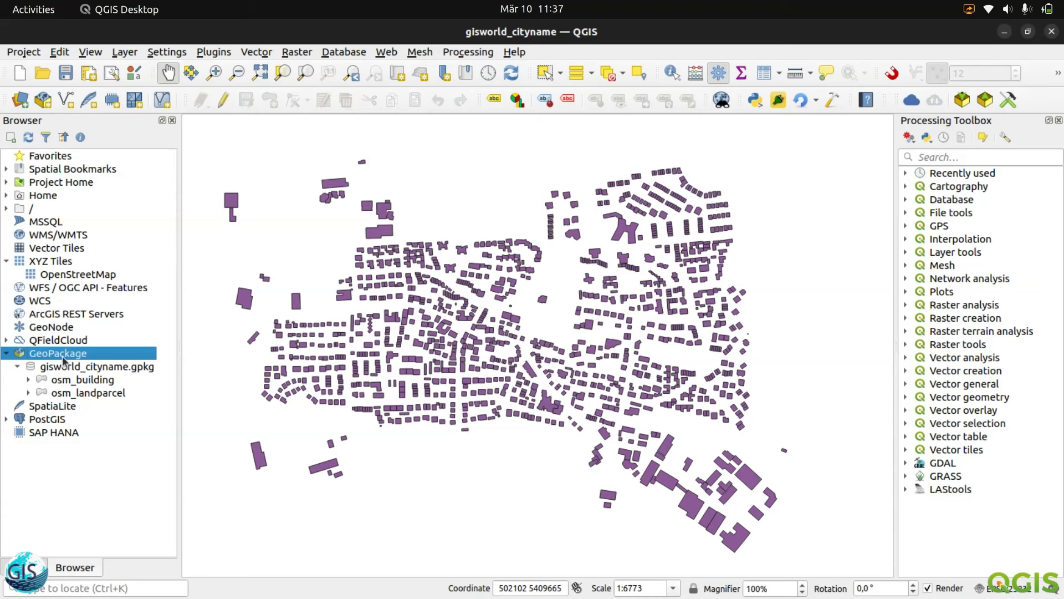
Start a New GeoPackage Connection, browse into youtube/geopackage/geodata, then cancel the file dialog
{"action": "right_click", "coordinate": [64, 362]}
{"action": "left_click", "coordinate": [138, 366]}
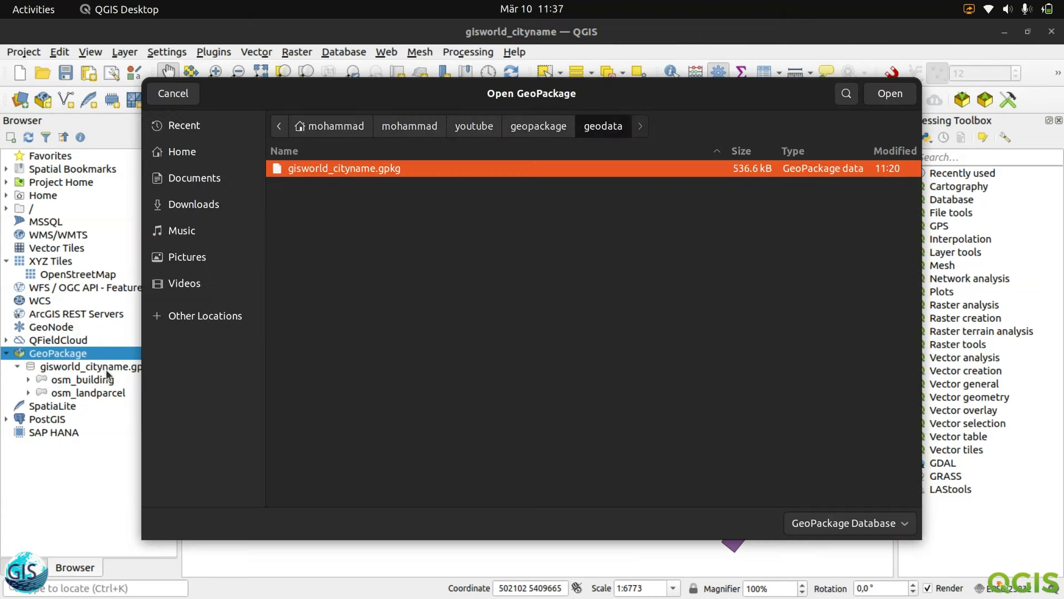
{"action": "left_click", "coordinate": [482, 127]}
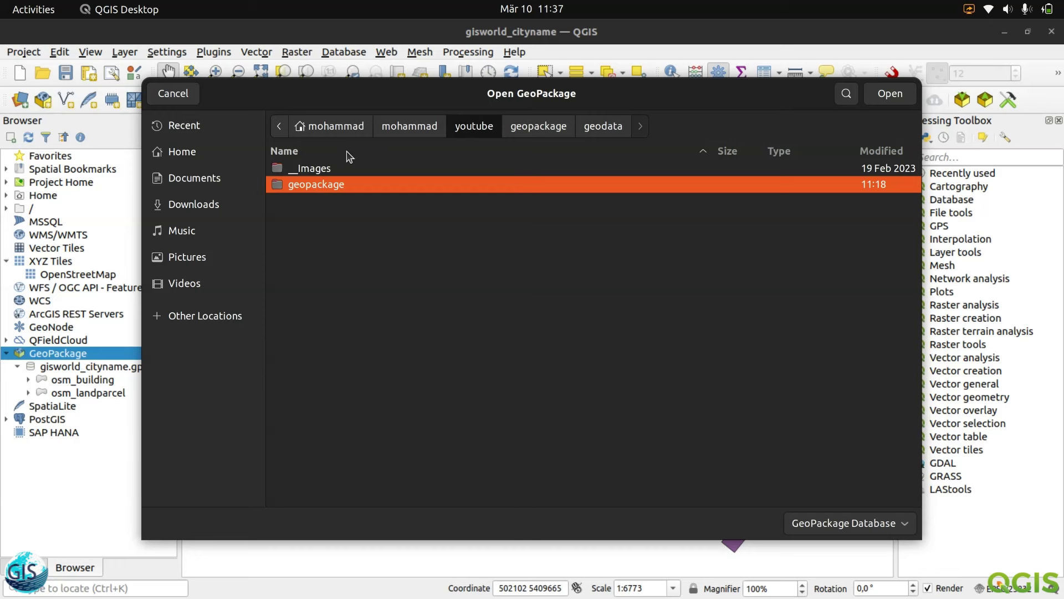
{"action": "left_click", "coordinate": [435, 128]}
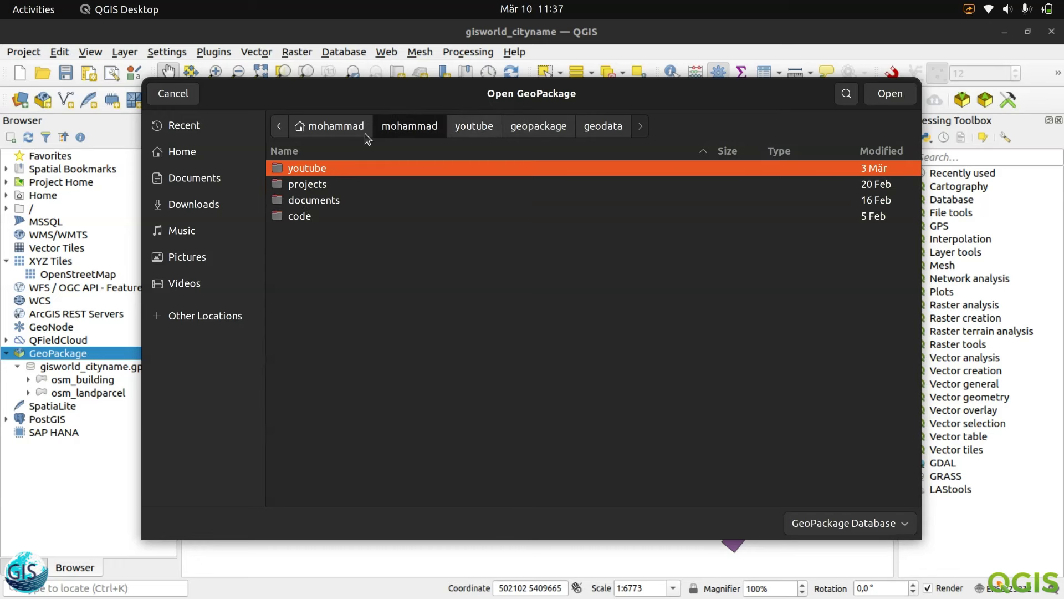
{"action": "double_click", "coordinate": [319, 170]}
{"action": "double_click", "coordinate": [327, 184]}
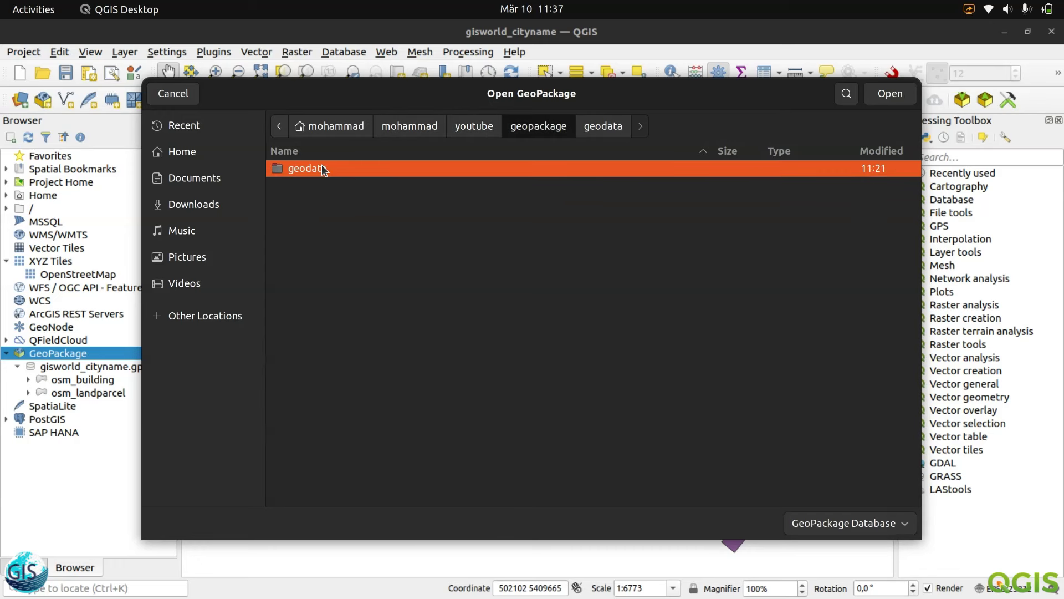
{"action": "double_click", "coordinate": [322, 166]}
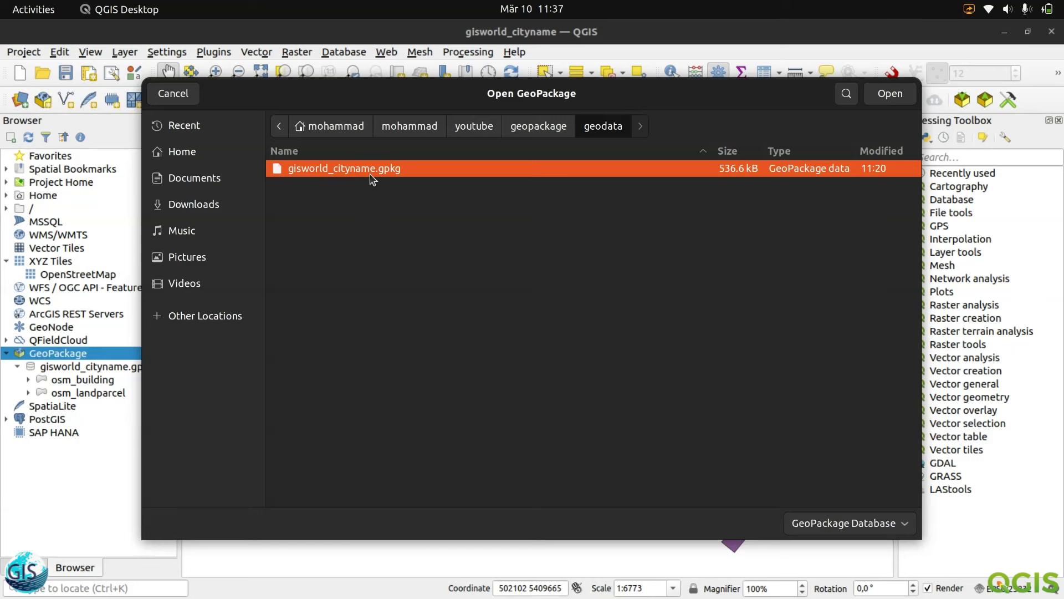
{"action": "left_click", "coordinate": [173, 93]}
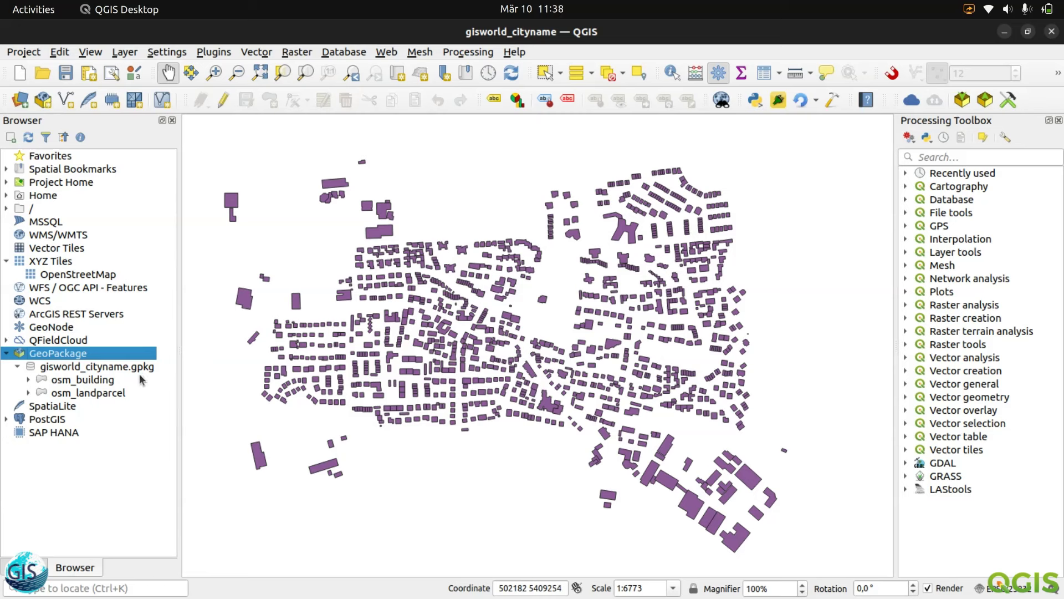
Add osm_landparcel to the project and place it beneath osm_building in Layers
{"action": "double_click", "coordinate": [78, 400]}
{"action": "left_click", "coordinate": [25, 567]}
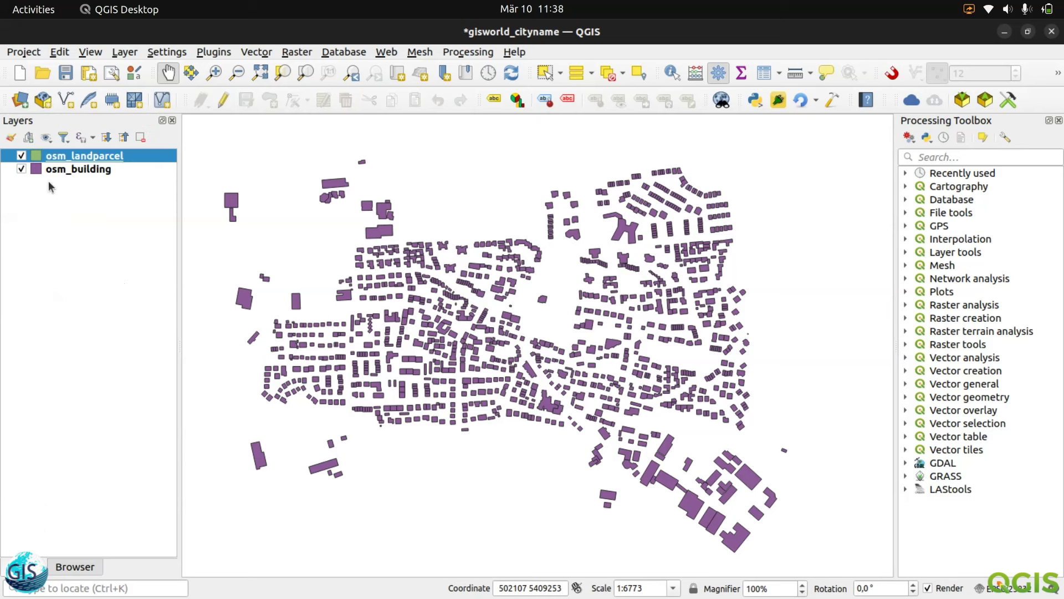
{"action": "left_click_drag", "start_coordinate": [69, 162], "coordinate": [93, 178]}
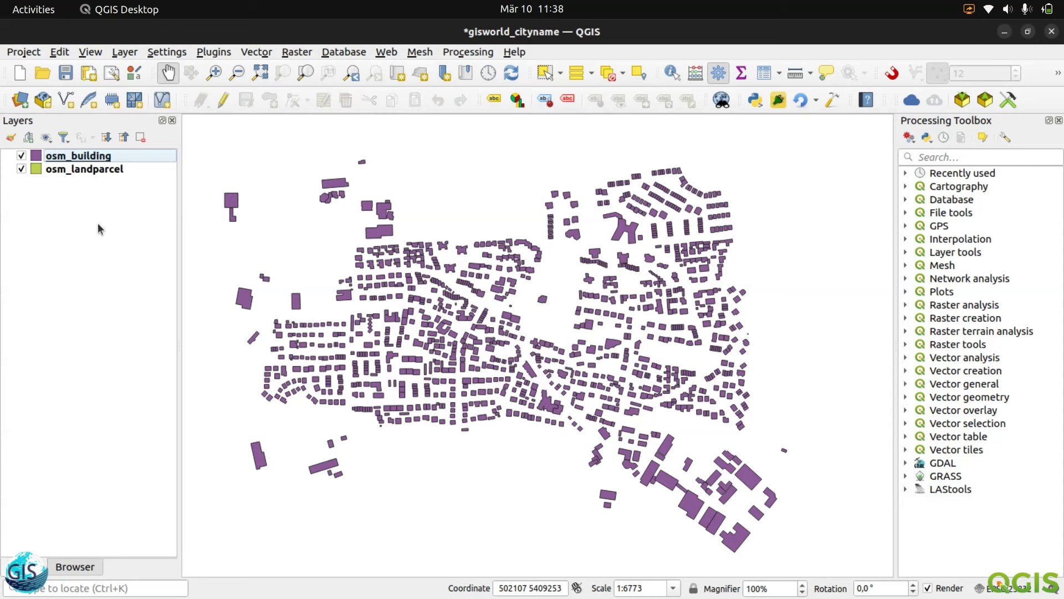
Search the Processing Toolbox for 'grid', correcting the typos
{"action": "left_click", "coordinate": [927, 156]}
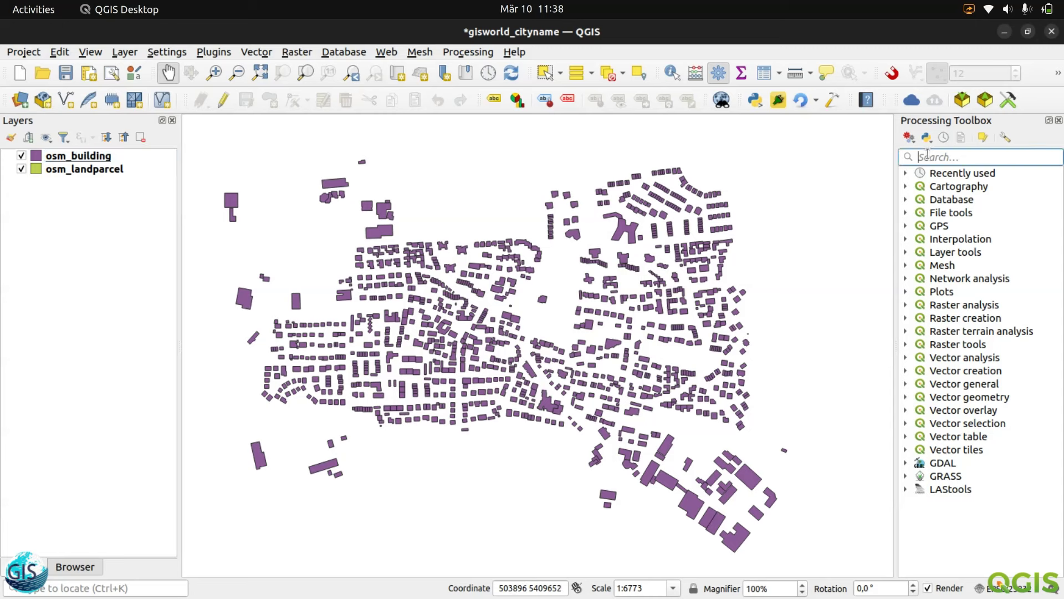
{"action": "type", "text": "gi"}
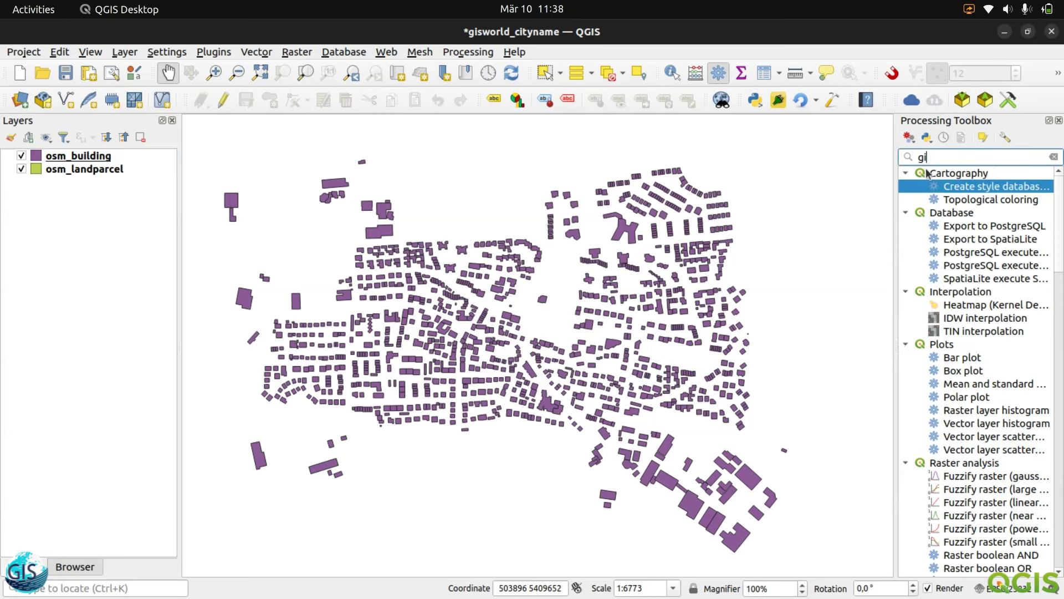
{"action": "key", "text": "BackSpace"}
{"action": "type", "text": "rit"}
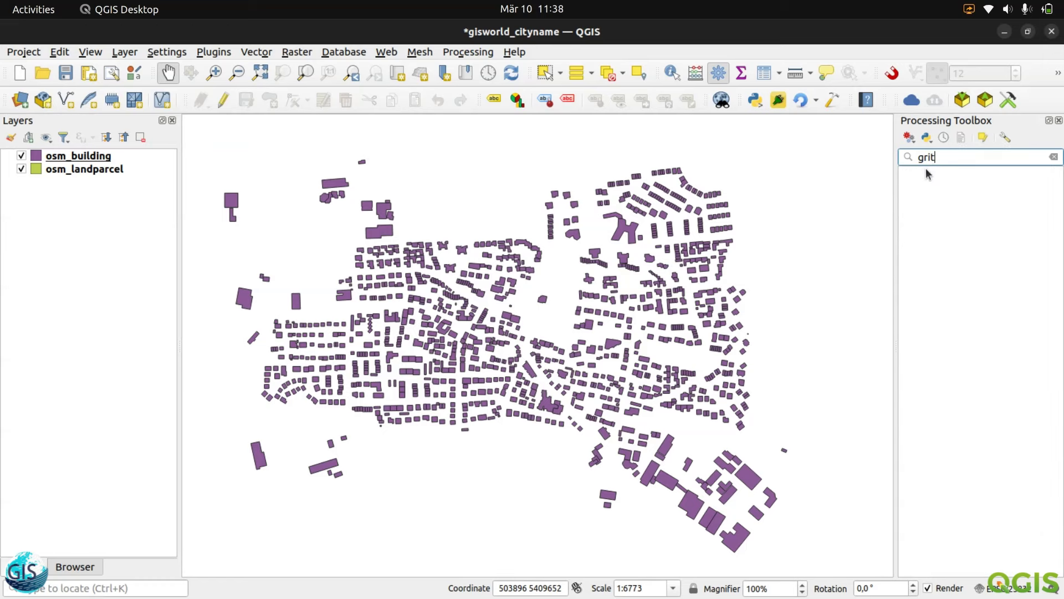
{"action": "key", "text": "BackSpace"}
Open Create grid with Rectangle (Polygon) type and extent taken from osm_building
{"action": "type", "text": "d"}
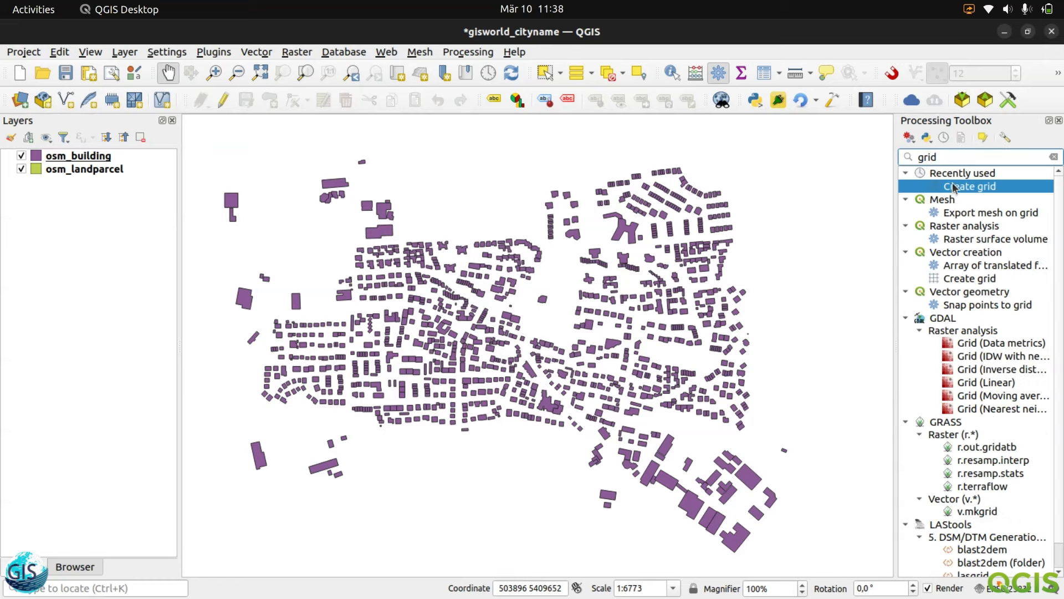
{"action": "double_click", "coordinate": [957, 185]}
{"action": "left_click", "coordinate": [165, 170]}
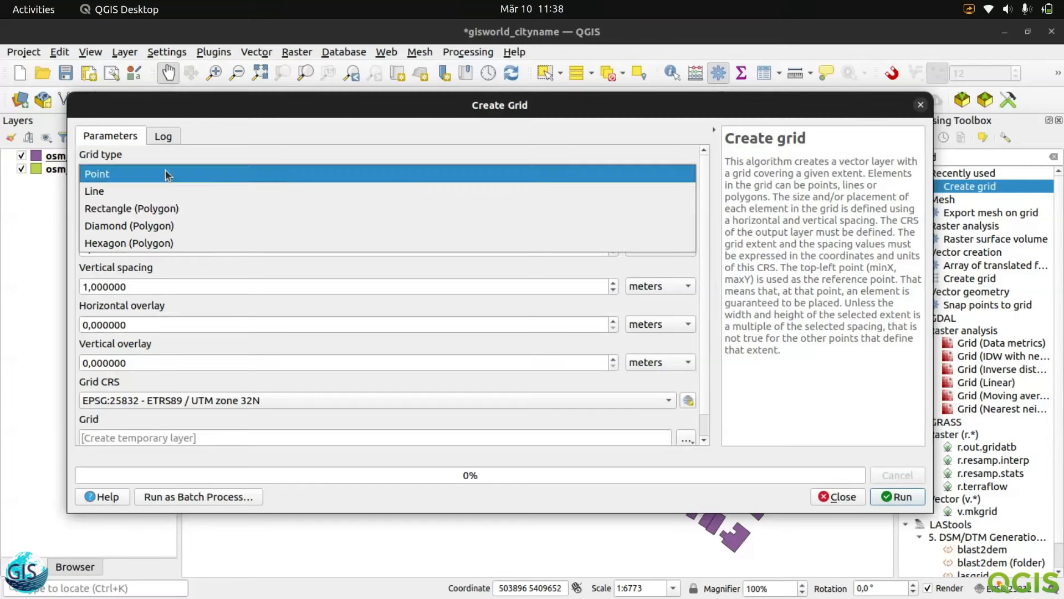
{"action": "left_click", "coordinate": [162, 208]}
{"action": "left_click", "coordinate": [128, 210]}
{"action": "left_click", "coordinate": [686, 211]}
{"action": "mouse_move", "coordinate": [749, 228]}
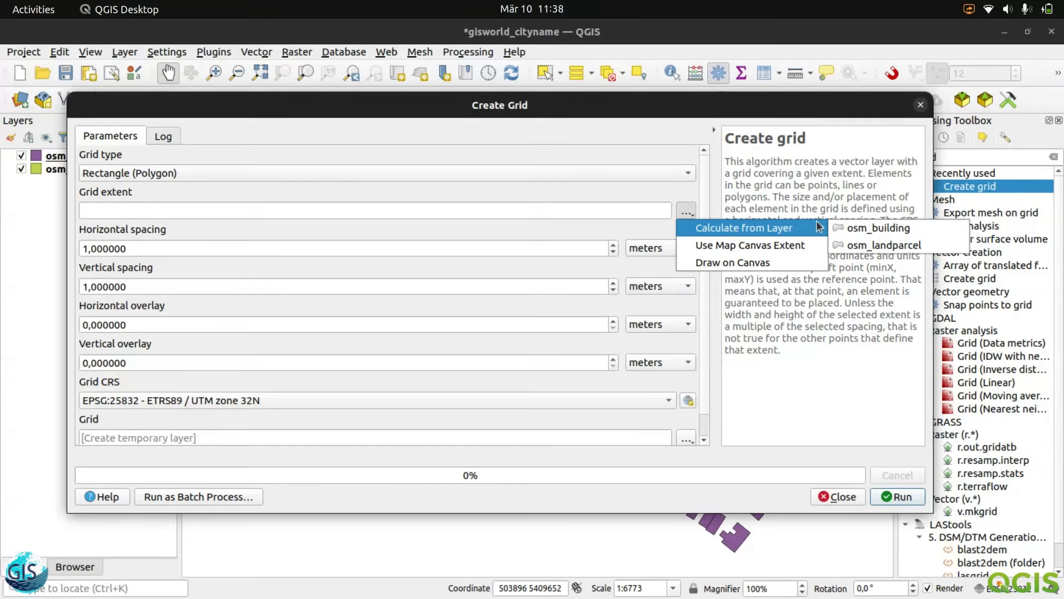
{"action": "left_click", "coordinate": [870, 228]}
Set horizontal and vertical spacing to 80 and run the grid creation
{"action": "left_click_drag", "start_coordinate": [131, 244], "coordinate": [28, 244]}
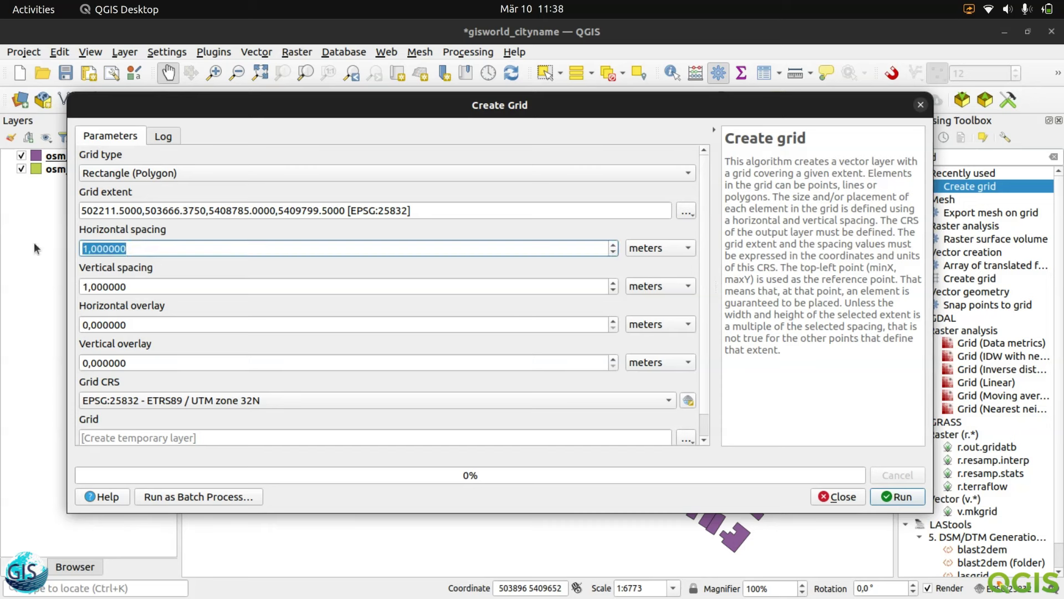
{"action": "type", "text": "80"}
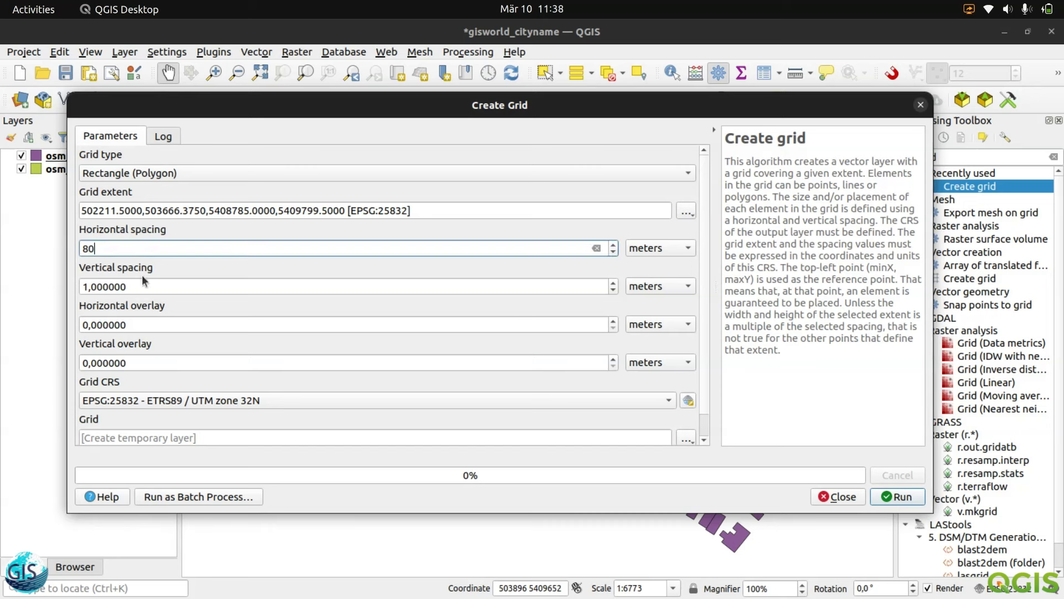
{"action": "left_click_drag", "start_coordinate": [148, 285], "coordinate": [0, 283]}
{"action": "type", "text": "80"}
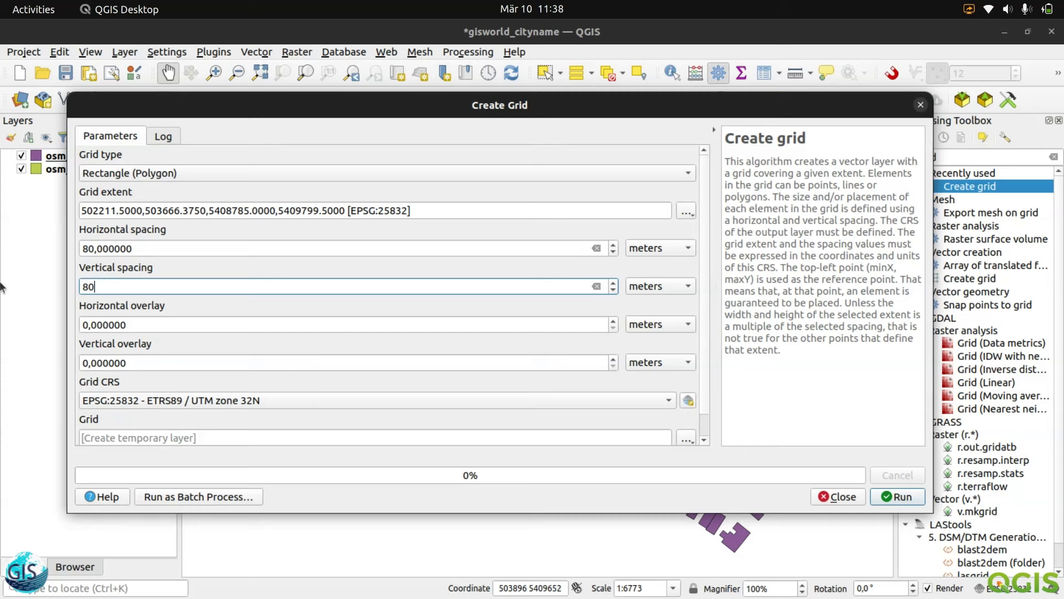
{"action": "left_click", "coordinate": [896, 497]}
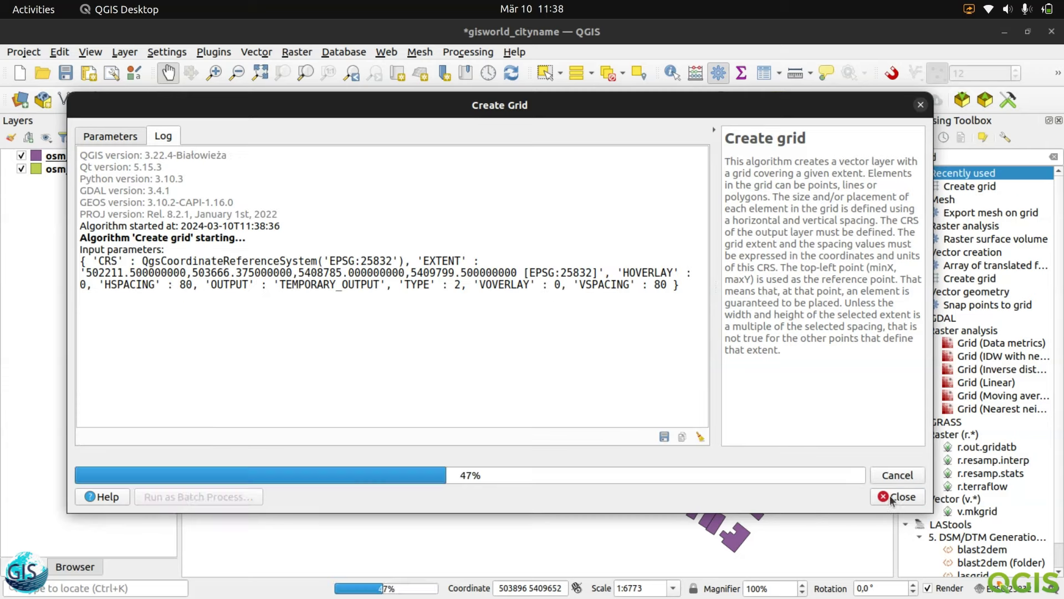
Close Create grid, move the Grid layer below osm_building, then select it to view all cells
{"action": "left_click", "coordinate": [898, 497]}
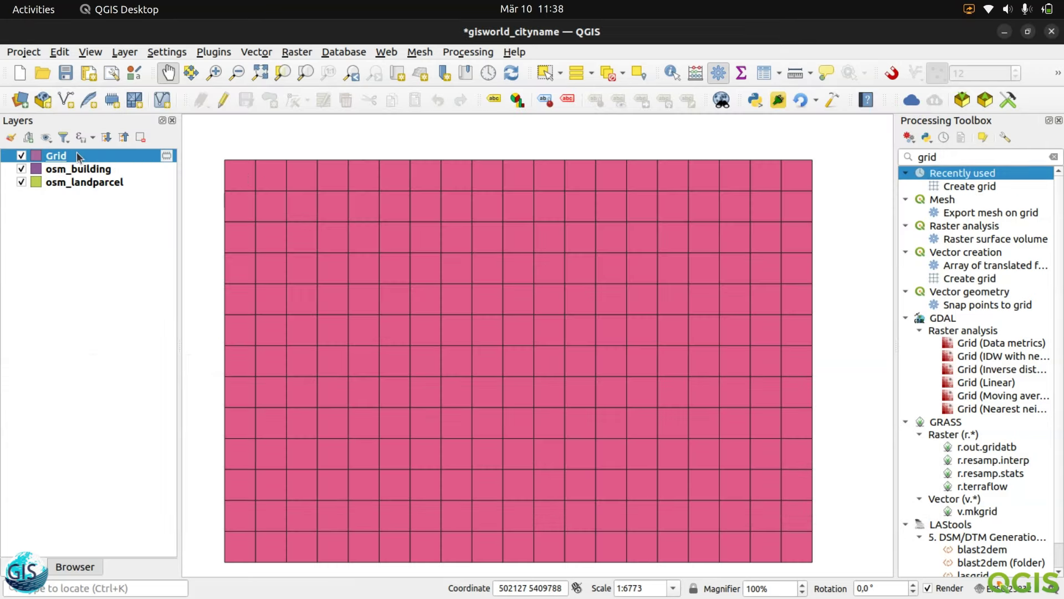
{"action": "left_click_drag", "start_coordinate": [77, 154], "coordinate": [89, 194]}
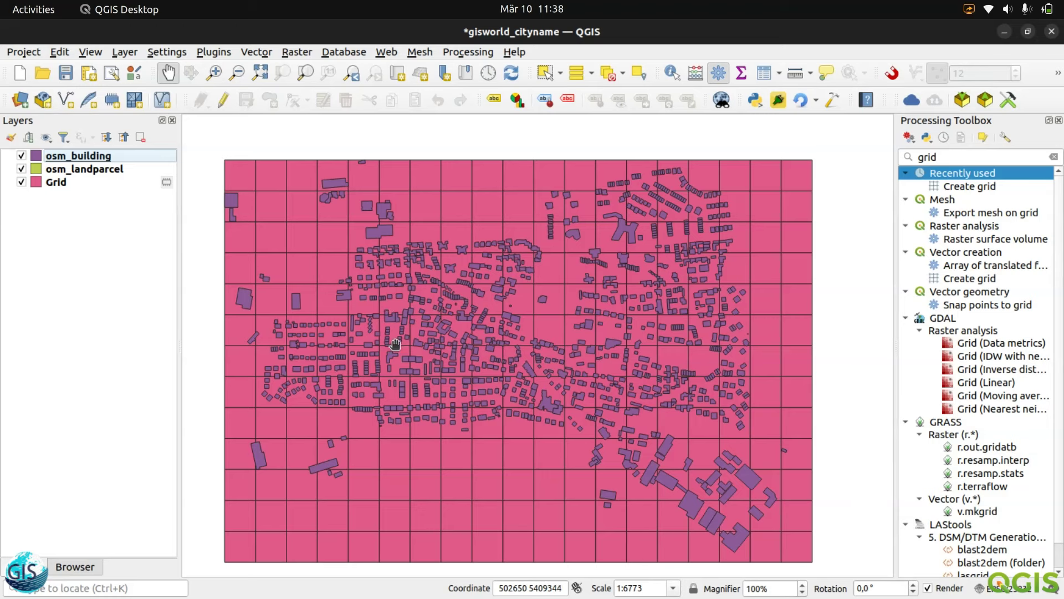
{"action": "scroll", "coordinate": [396, 349], "scroll_direction": "up", "scroll_amount": 2}
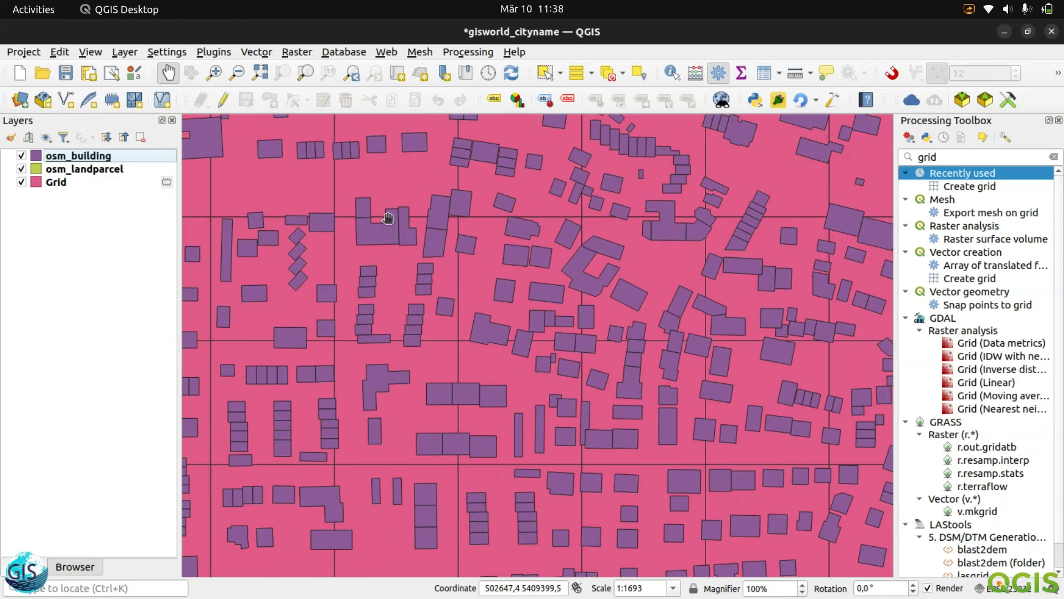
{"action": "left_click_drag", "start_coordinate": [312, 274], "coordinate": [483, 300]}
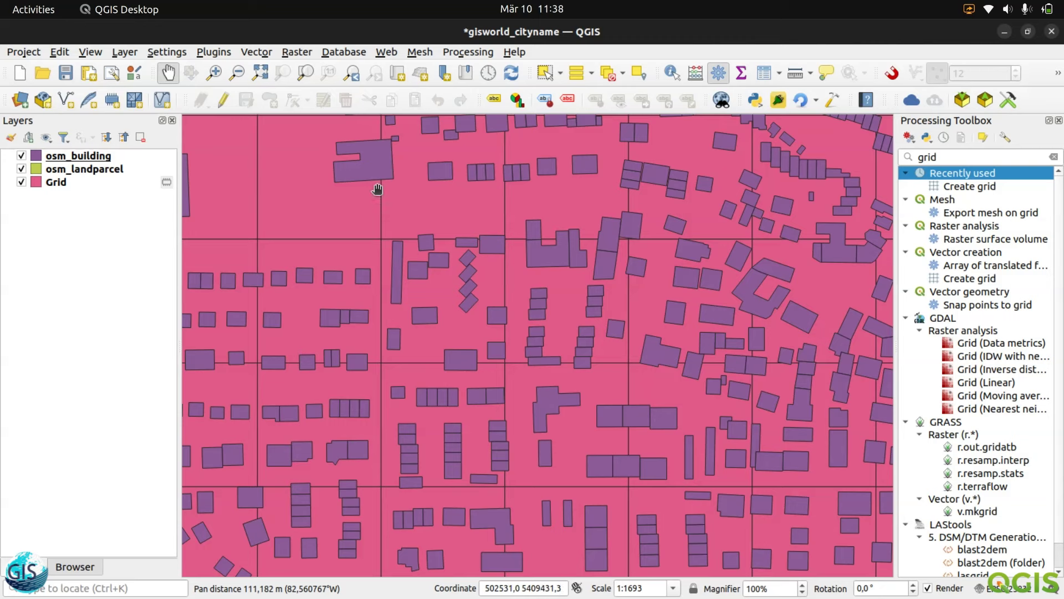
{"action": "left_click_drag", "start_coordinate": [369, 199], "coordinate": [365, 290]}
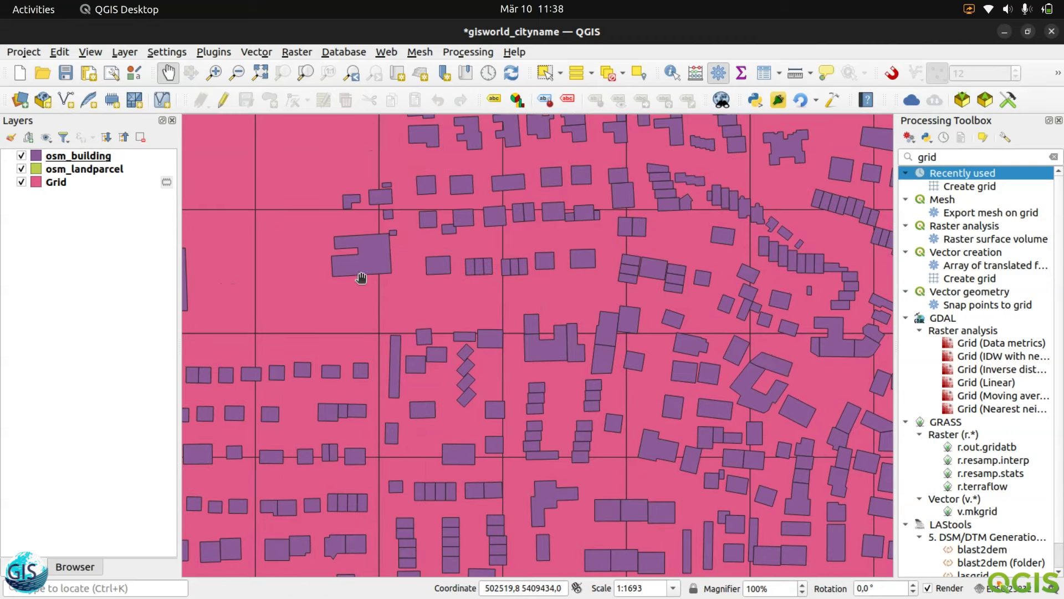
{"action": "scroll", "coordinate": [388, 268], "scroll_direction": "down", "scroll_amount": 1}
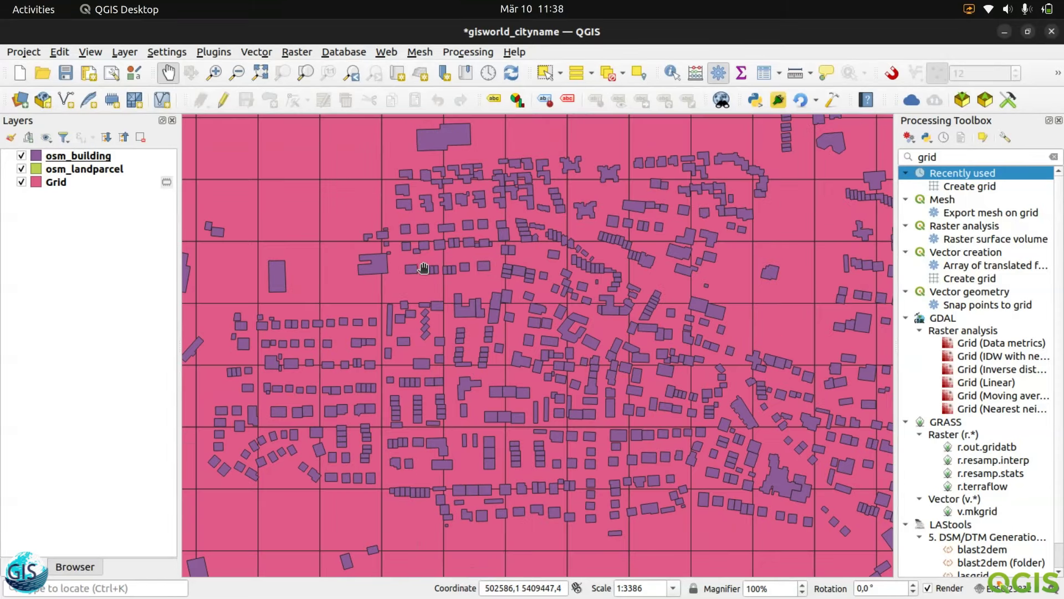
{"action": "scroll", "coordinate": [423, 268], "scroll_direction": "up", "scroll_amount": 1}
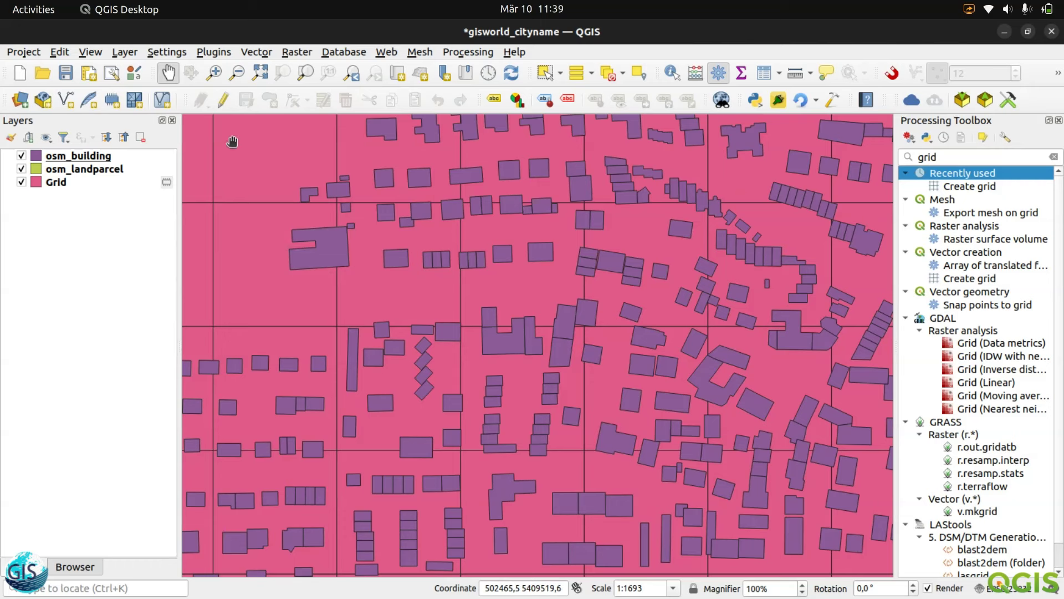
{"action": "left_click", "coordinate": [61, 183]}
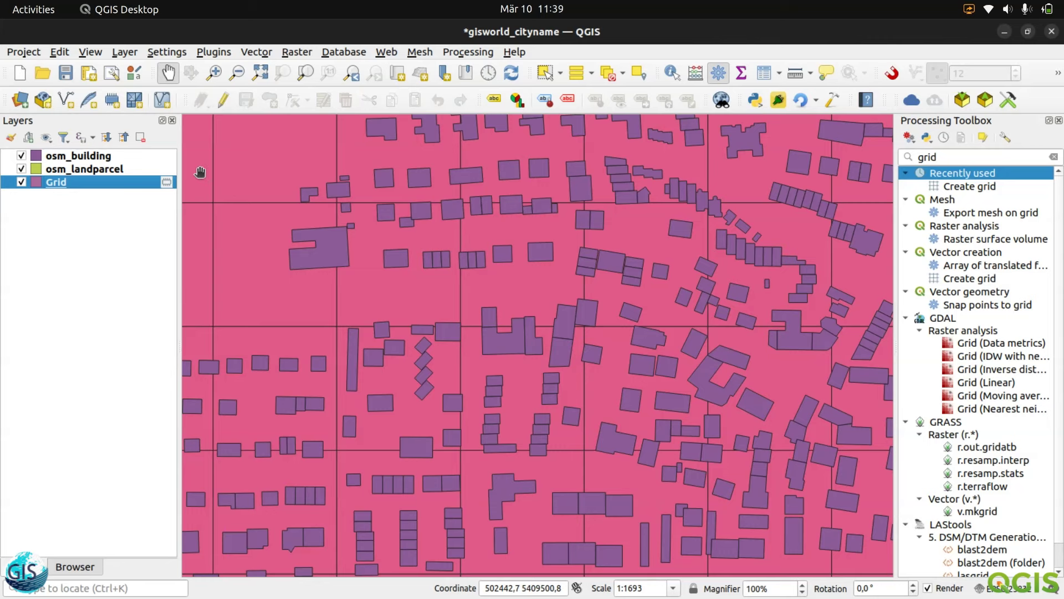
{"action": "scroll", "coordinate": [358, 250], "scroll_direction": "down", "scroll_amount": 2}
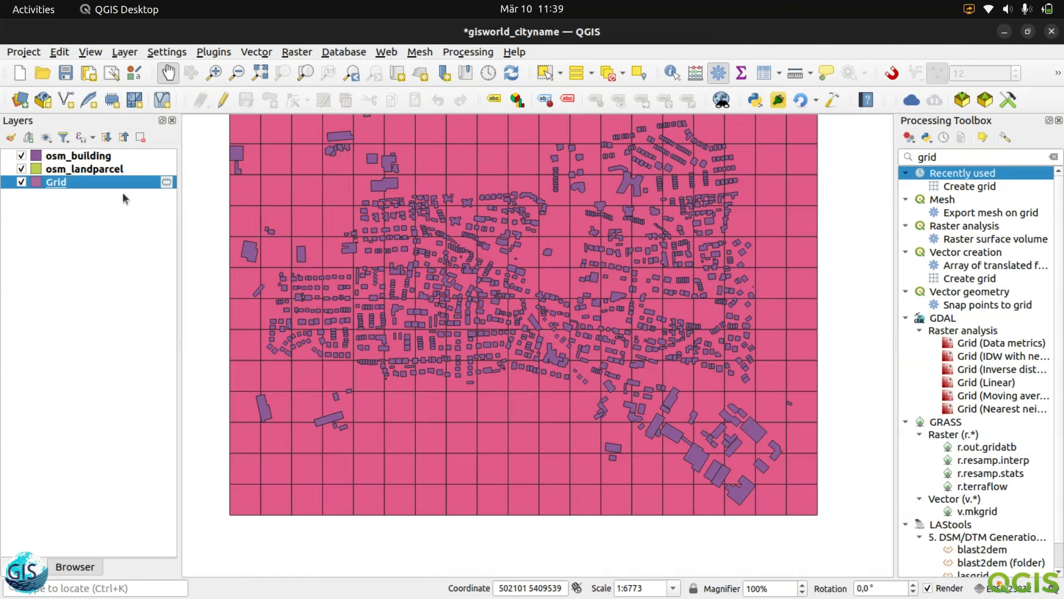
Zoom to the Grid layer, select all its cells, toggle editing and copy the features
{"action": "right_click", "coordinate": [103, 184]}
{"action": "left_click", "coordinate": [130, 186]}
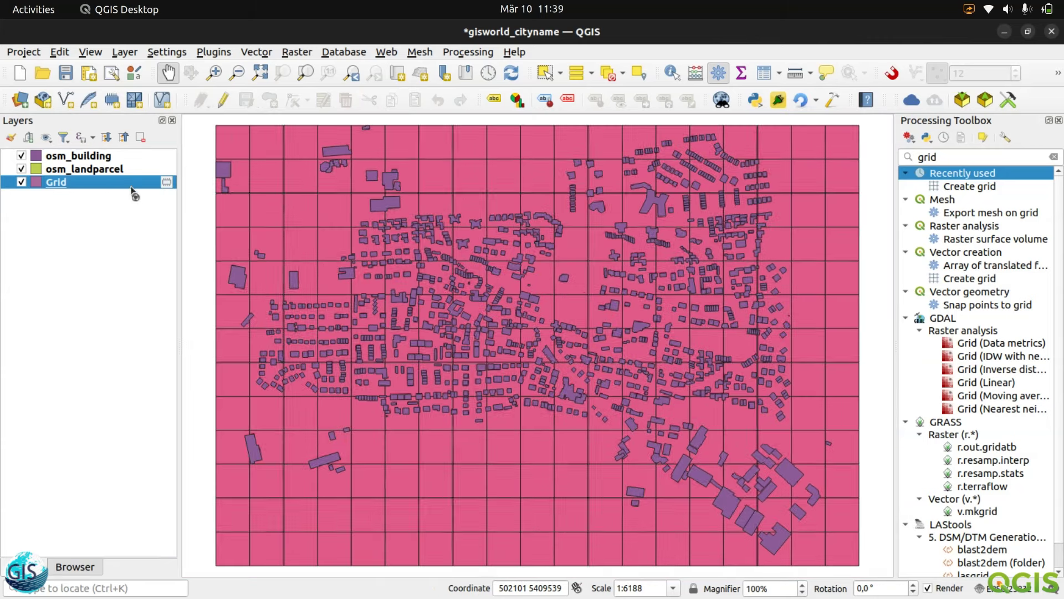
{"action": "left_click", "coordinate": [576, 72]}
{"action": "left_click", "coordinate": [220, 100]}
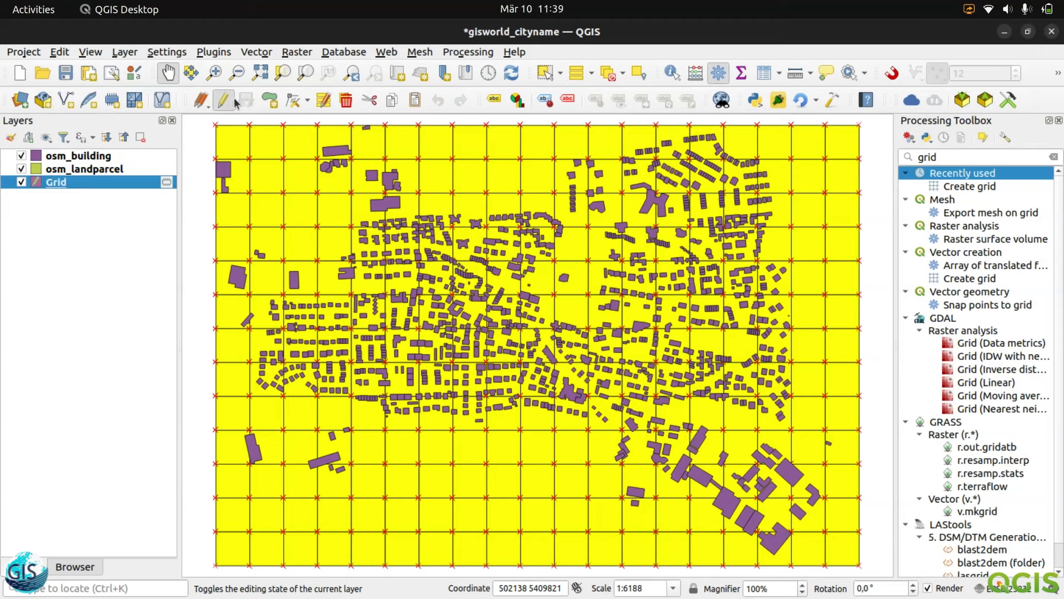
{"action": "left_click", "coordinate": [60, 52]}
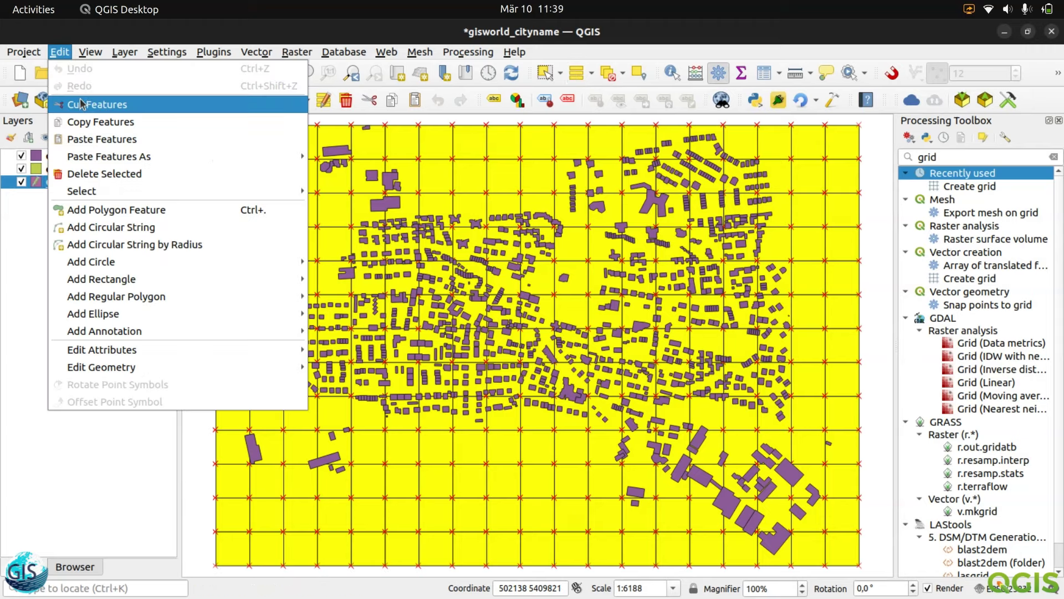
{"action": "left_click", "coordinate": [92, 125]}
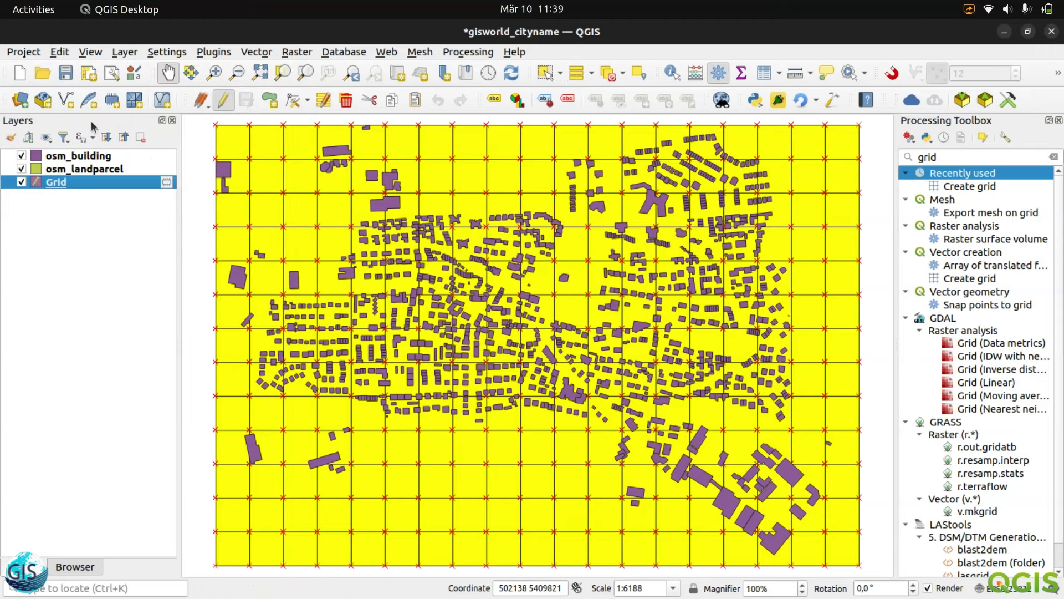
Toggle editing on osm_landparcel and paste the 247 grid cells into it
{"action": "left_click", "coordinate": [79, 169]}
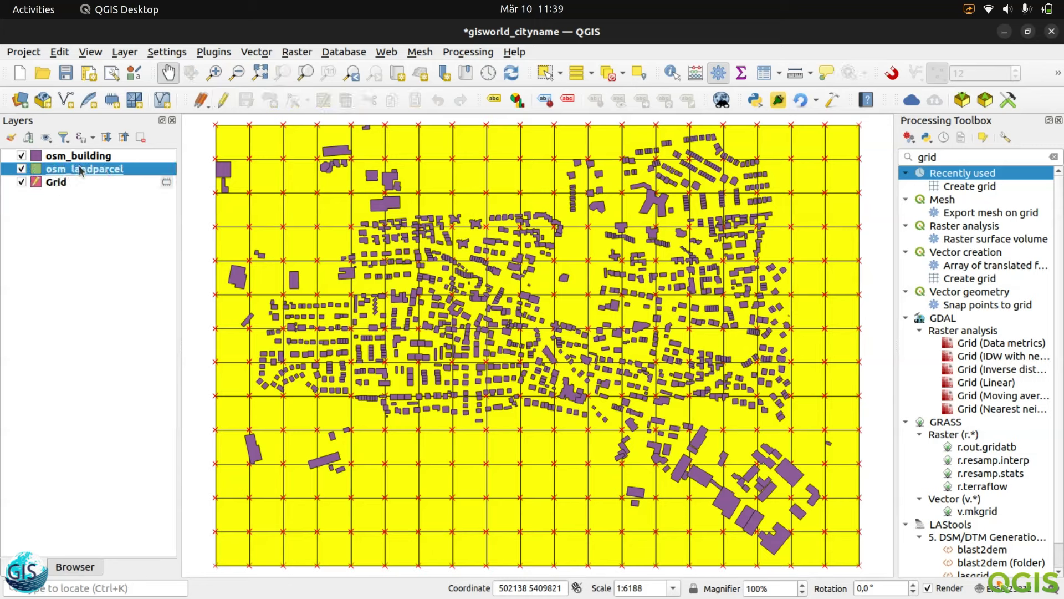
{"action": "left_click", "coordinate": [224, 102]}
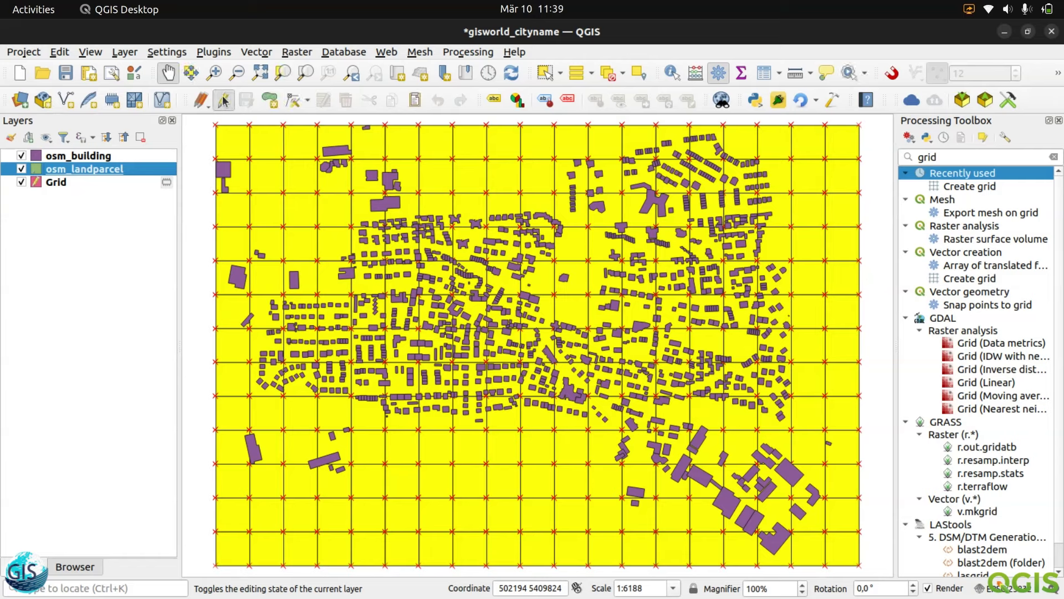
{"action": "left_click", "coordinate": [65, 52]}
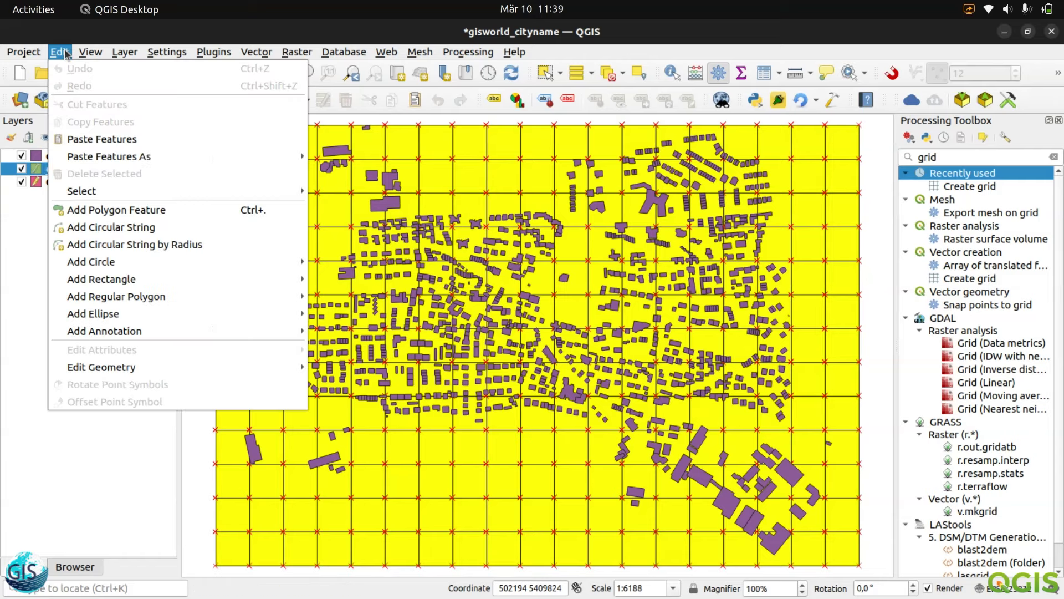
{"action": "left_click", "coordinate": [99, 141]}
Remove the Grid layer from the project, confirming the removal
{"action": "left_click", "coordinate": [56, 184]}
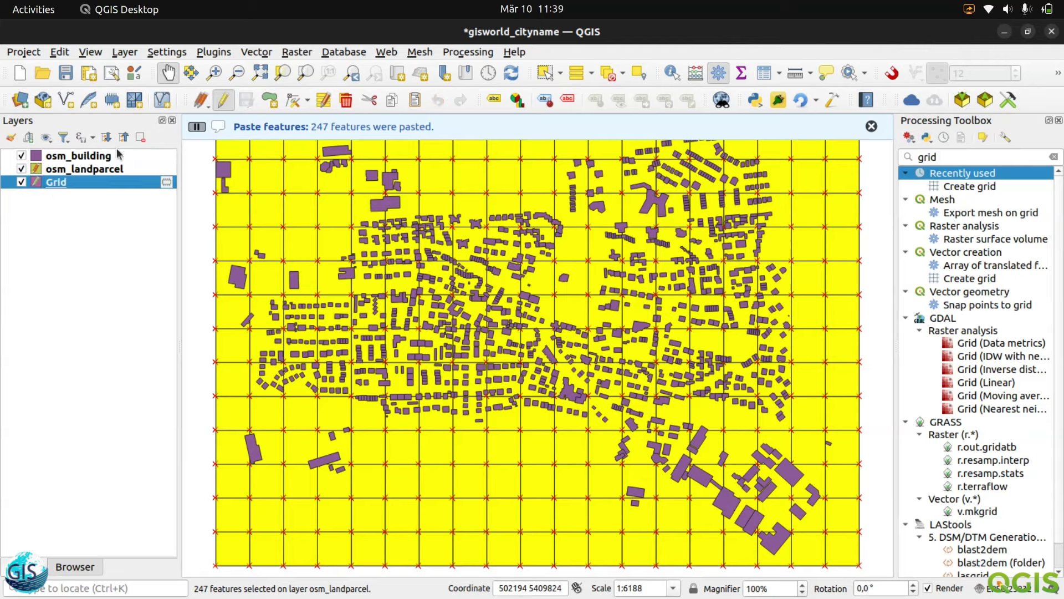
{"action": "left_click", "coordinate": [141, 137]}
{"action": "left_click", "coordinate": [591, 340]}
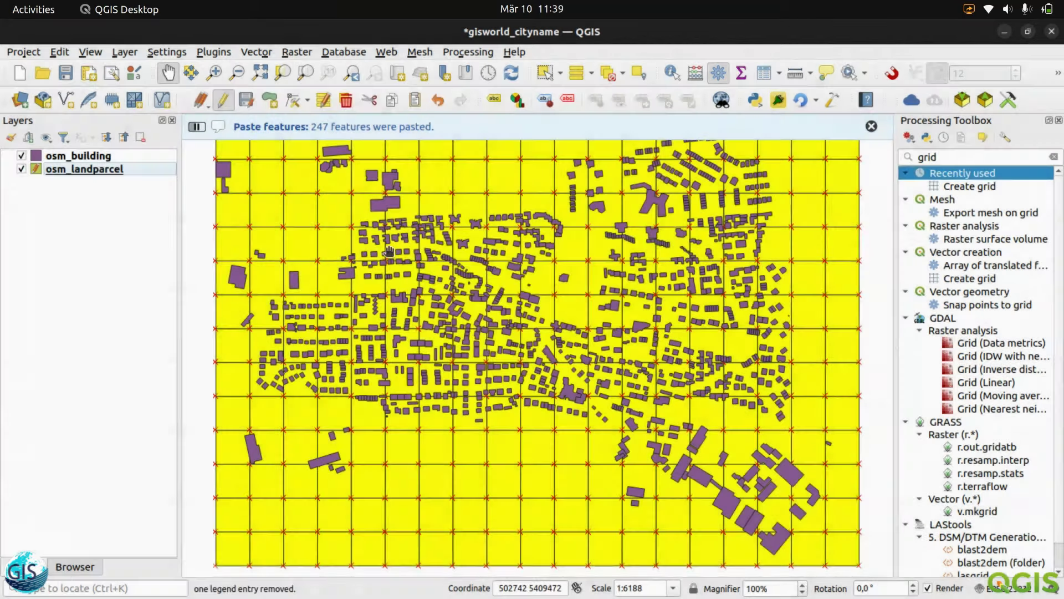
Open the osm_landparcel attribute table and reposition its window
{"action": "left_click", "coordinate": [83, 173]}
{"action": "right_click", "coordinate": [84, 171]}
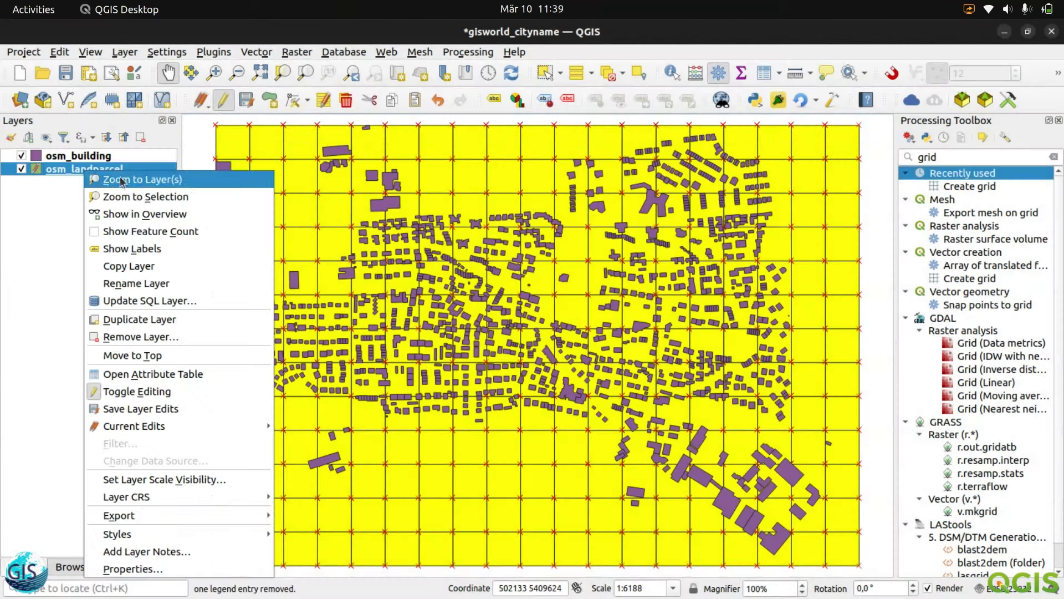
{"action": "left_click", "coordinate": [181, 375]}
{"action": "left_click_drag", "start_coordinate": [363, 130], "coordinate": [399, 121]}
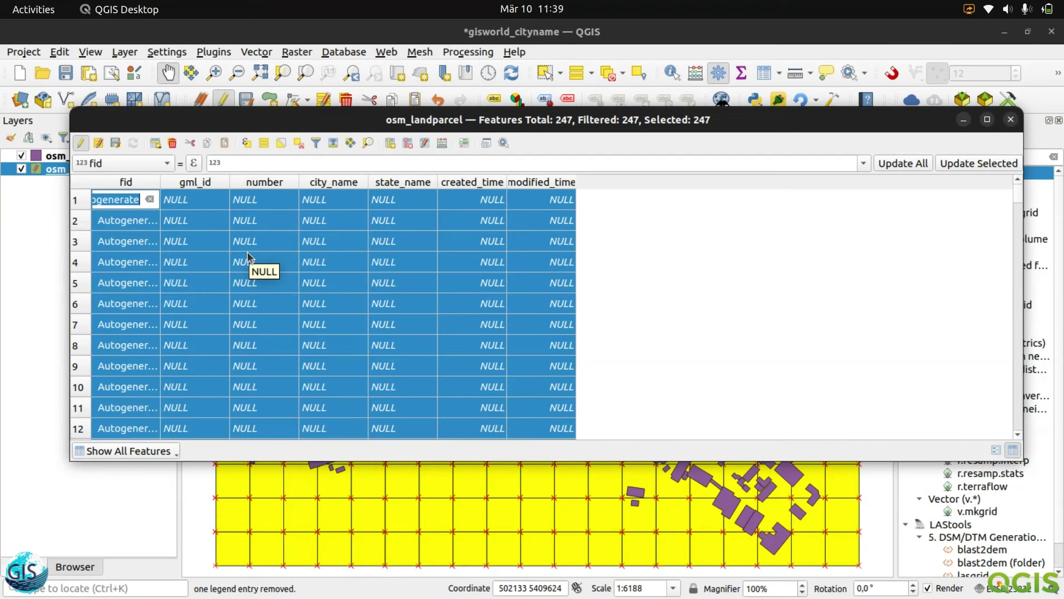
{"action": "left_click", "coordinate": [443, 143]}
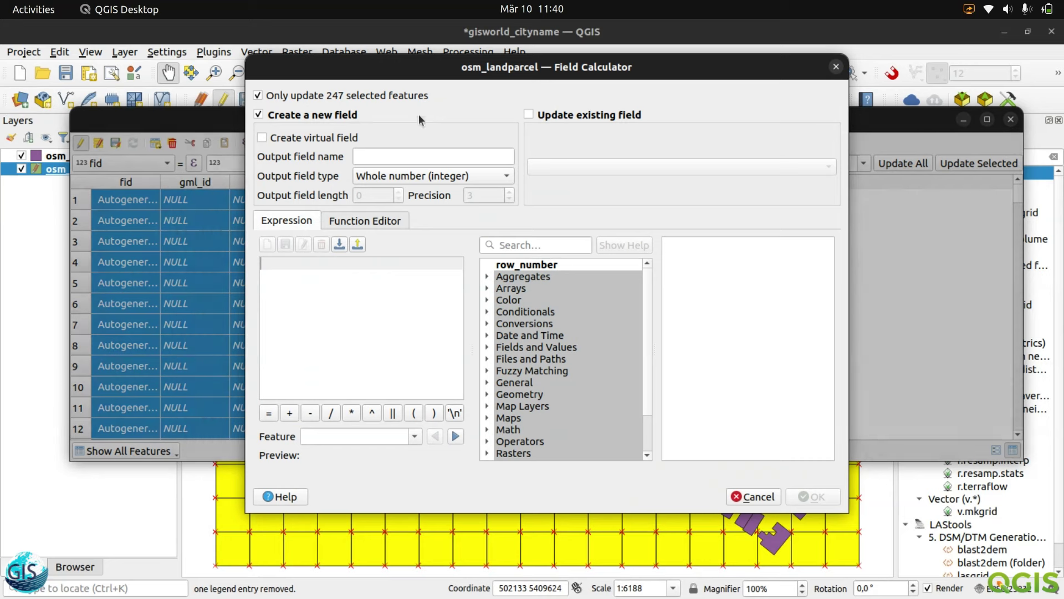
{"action": "left_click", "coordinate": [529, 115]}
{"action": "left_click", "coordinate": [549, 166]}
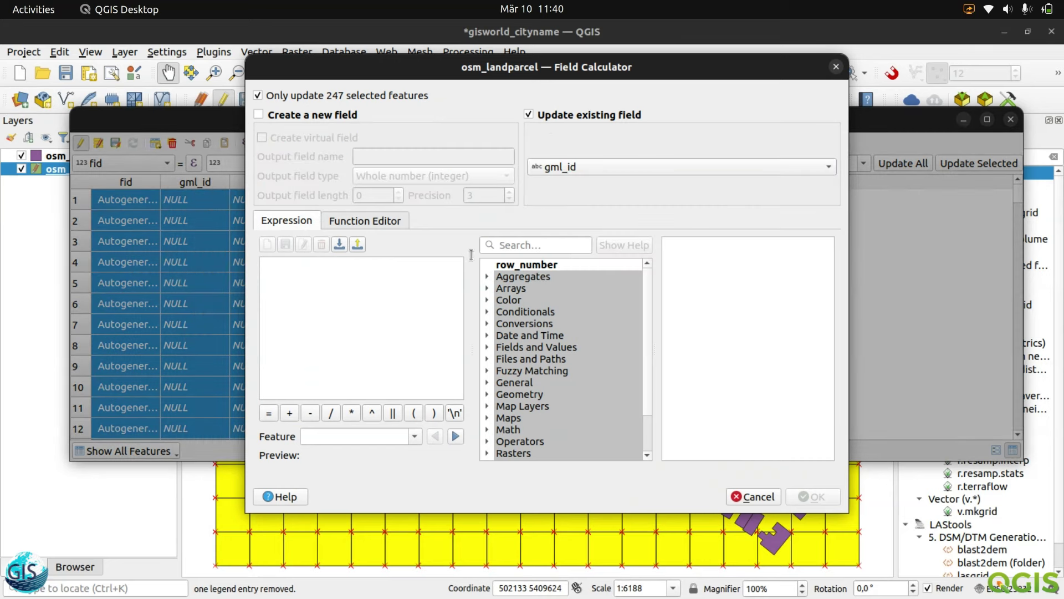
{"action": "left_click", "coordinate": [393, 308]}
{"action": "type", "text": "co"}
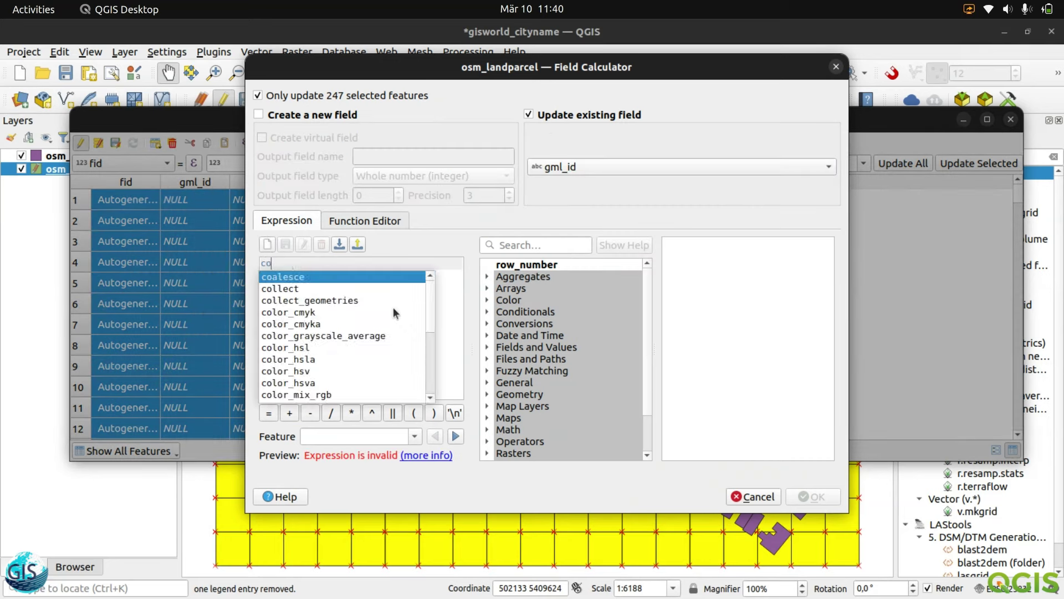
{"action": "type", "text": "ncat("}
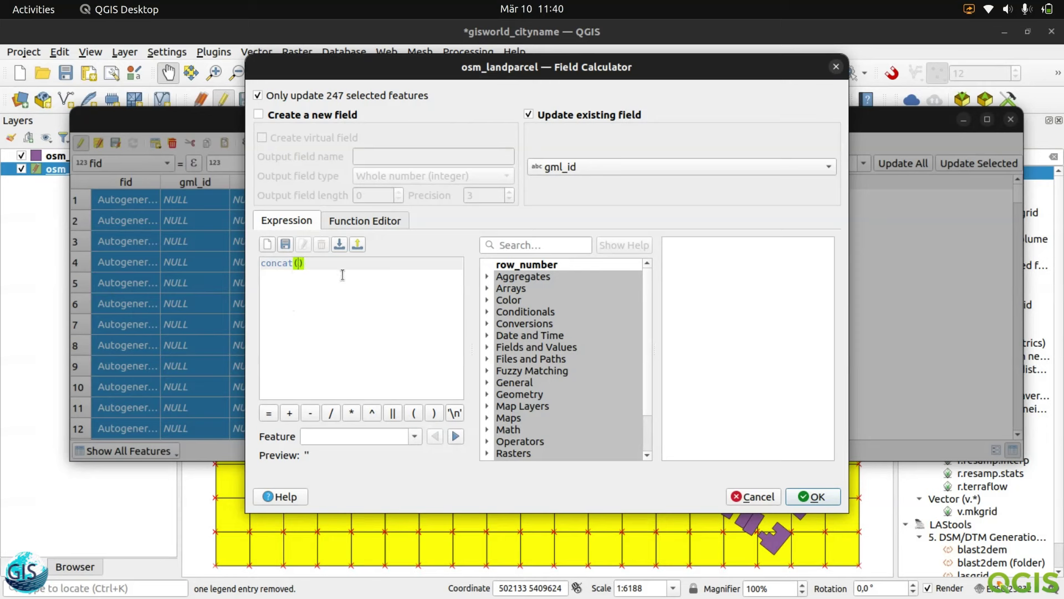
{"action": "type", "text": "'gisworld"}
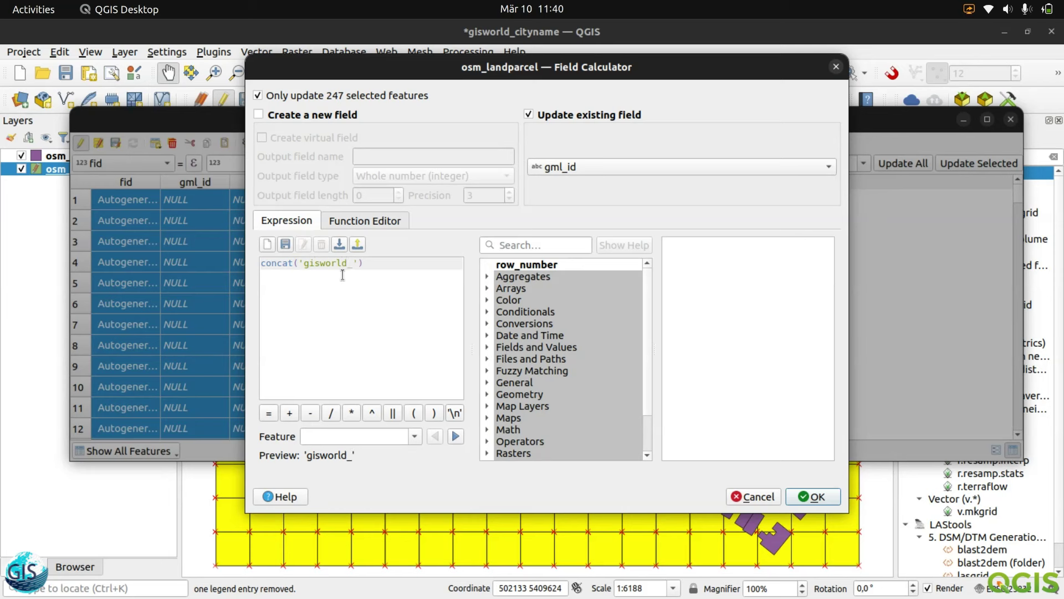
{"action": "type", "text": "_cityname_lp_"}
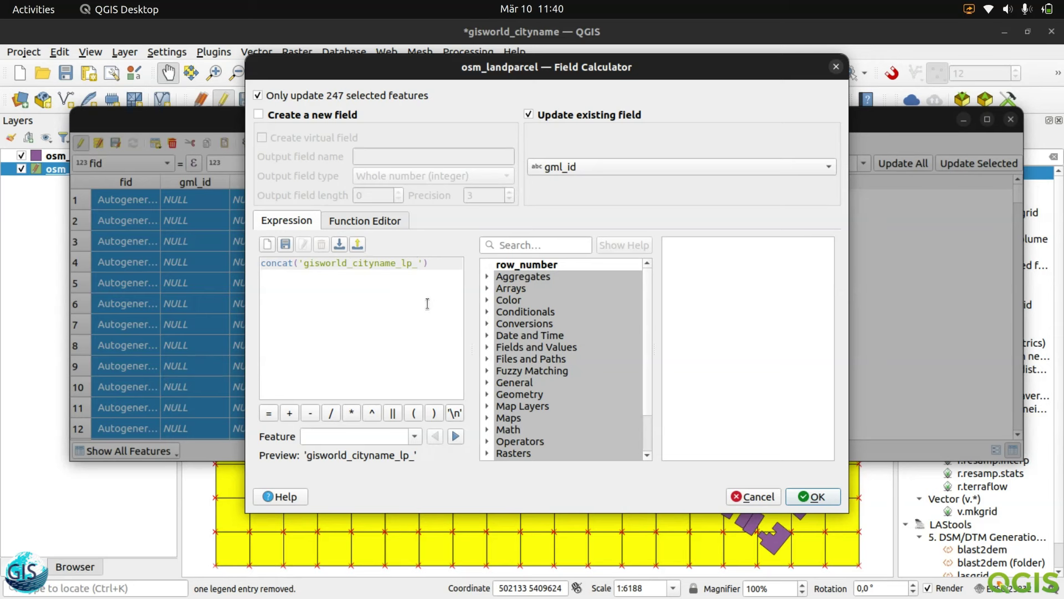
{"action": "key", "text": "Right"}
{"action": "type", "text": ", "}
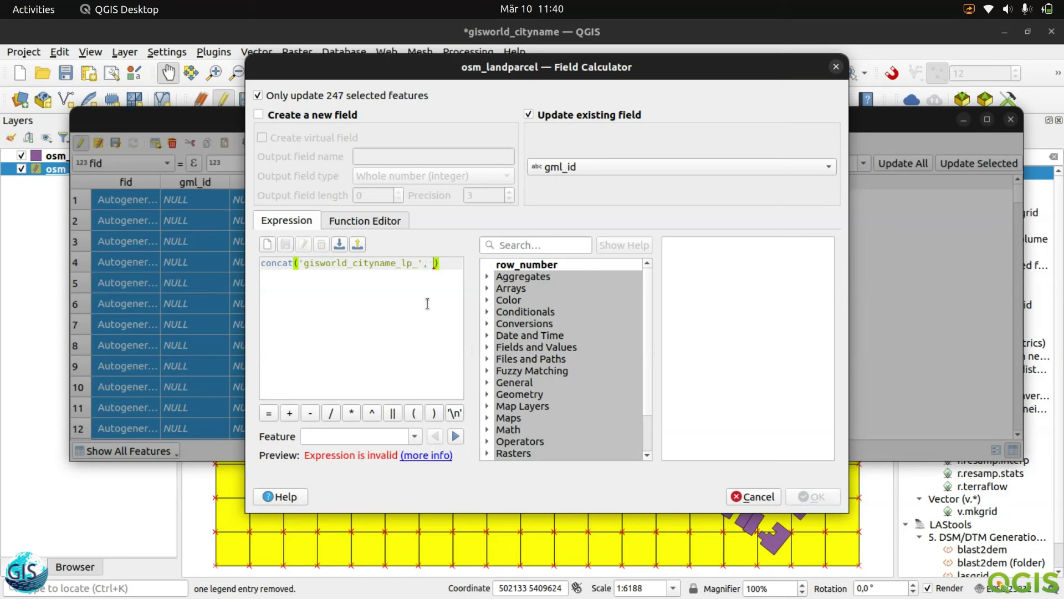
{"action": "type", "text": "@row"}
{"action": "key", "text": "Return"}
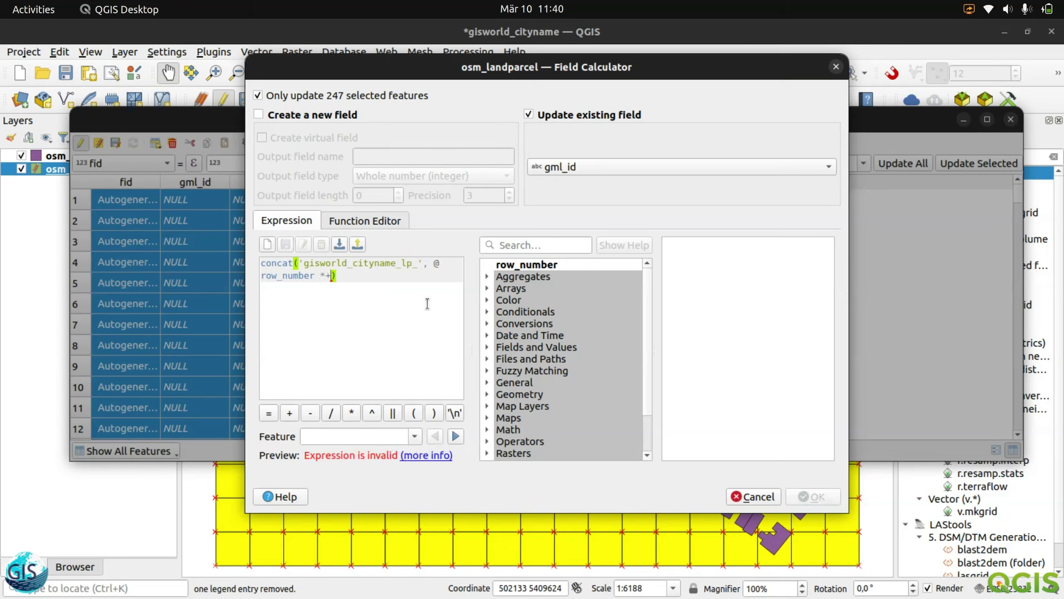
{"action": "type", "text": "+ "}
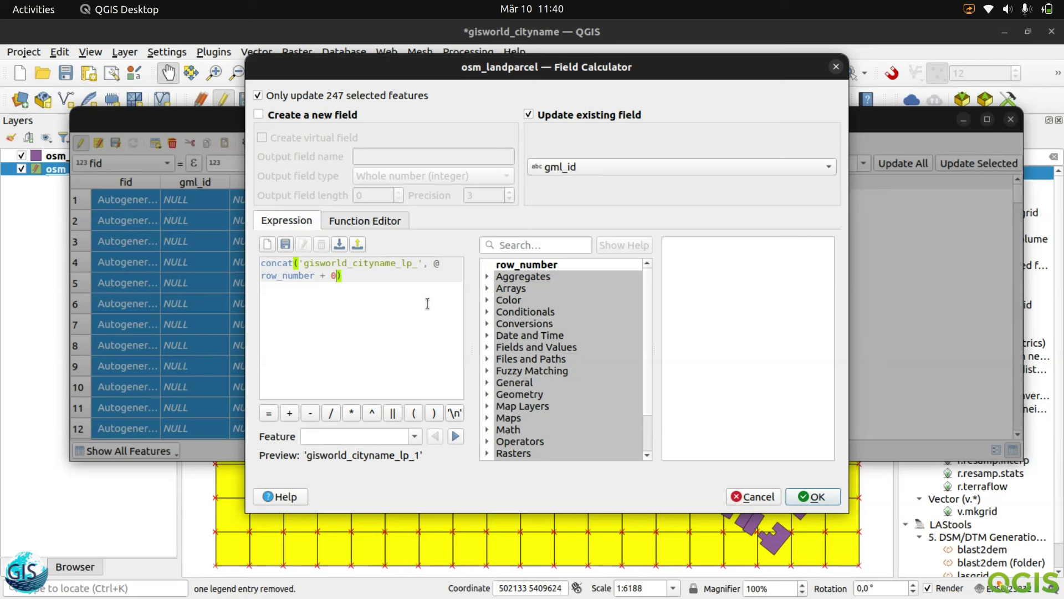
{"action": "type", "text": "10000"}
{"action": "left_click", "coordinate": [805, 499]}
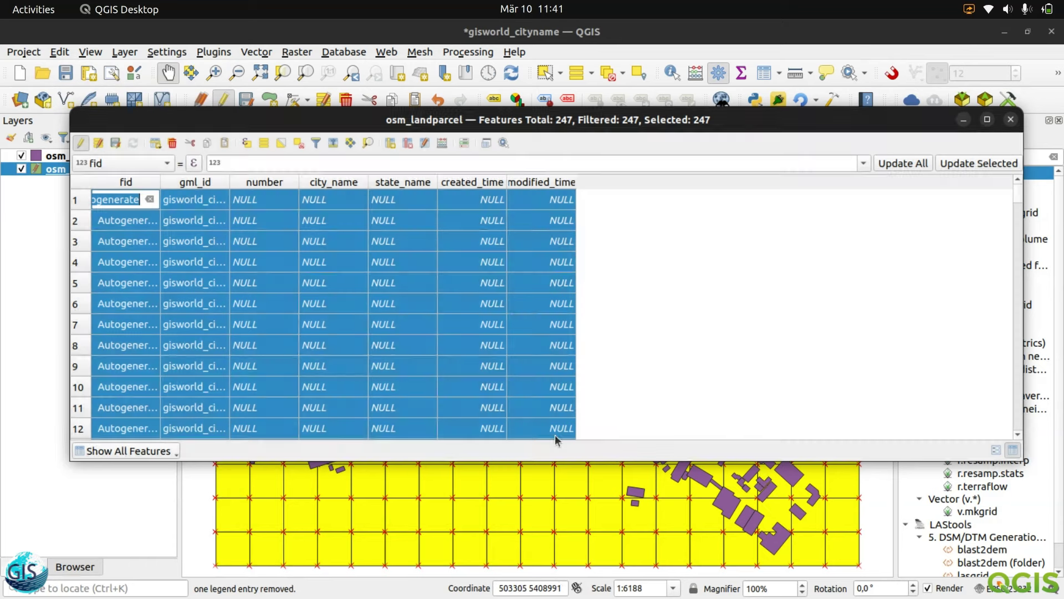
{"action": "double_click", "coordinate": [230, 182]}
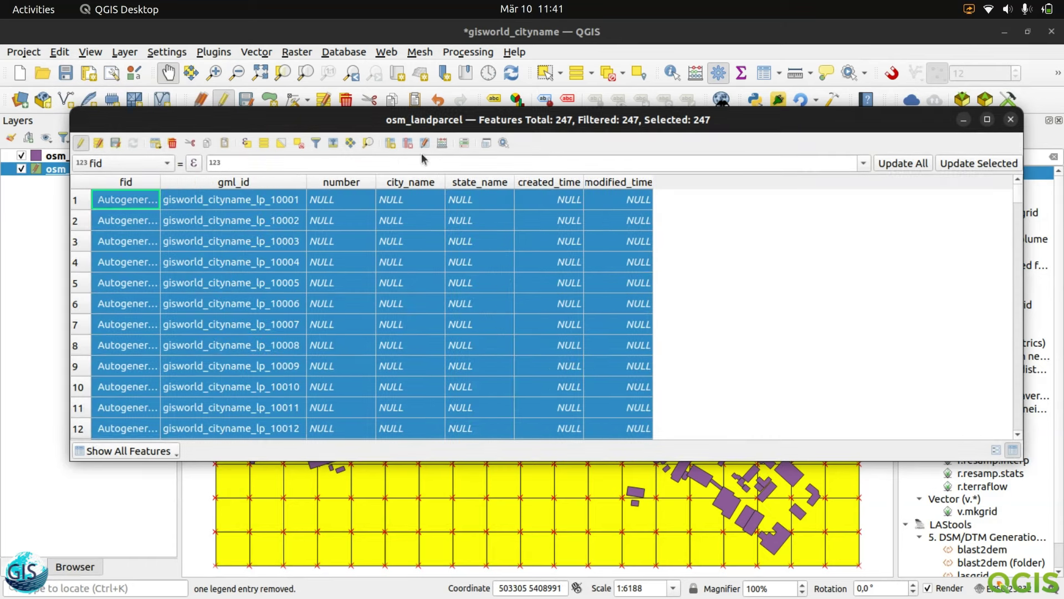
{"action": "left_click", "coordinate": [442, 143]}
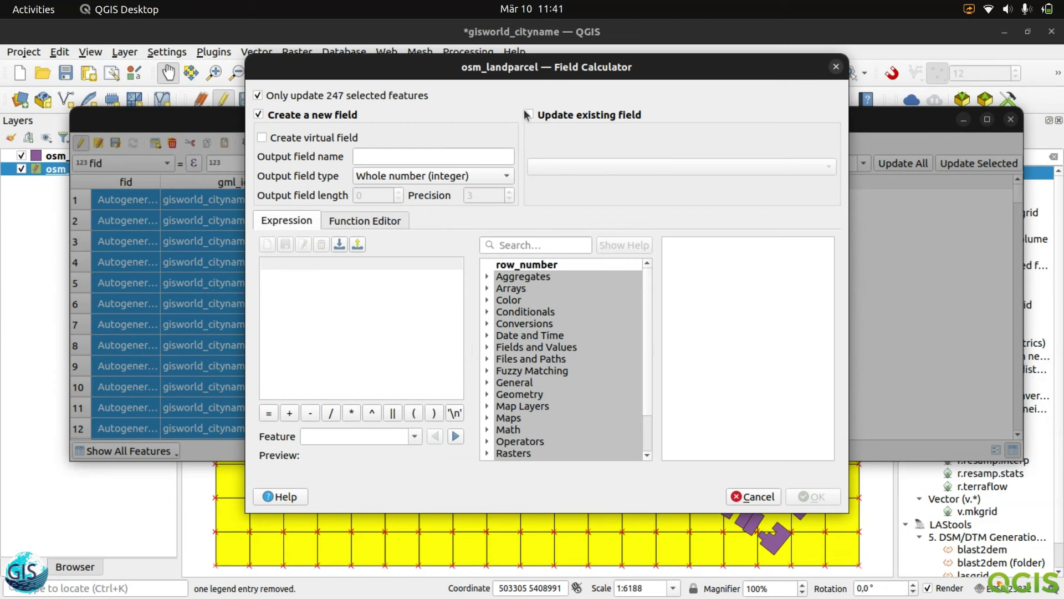
{"action": "left_click", "coordinate": [528, 114]}
{"action": "left_click", "coordinate": [540, 165]}
{"action": "left_click", "coordinate": [554, 201]}
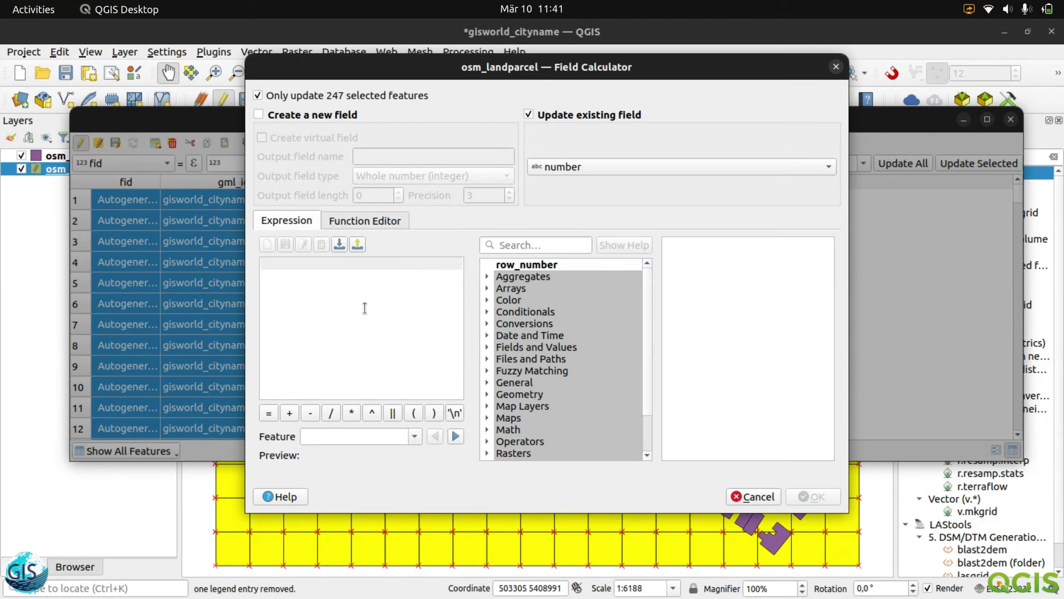
{"action": "type", "text": "@row_number"}
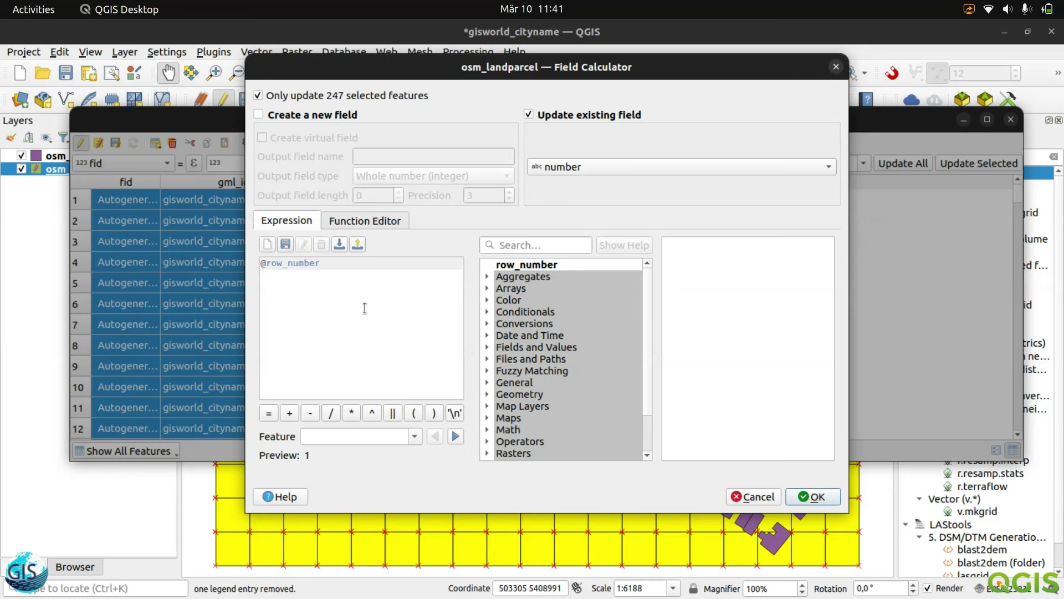
{"action": "type", "text": " +"}
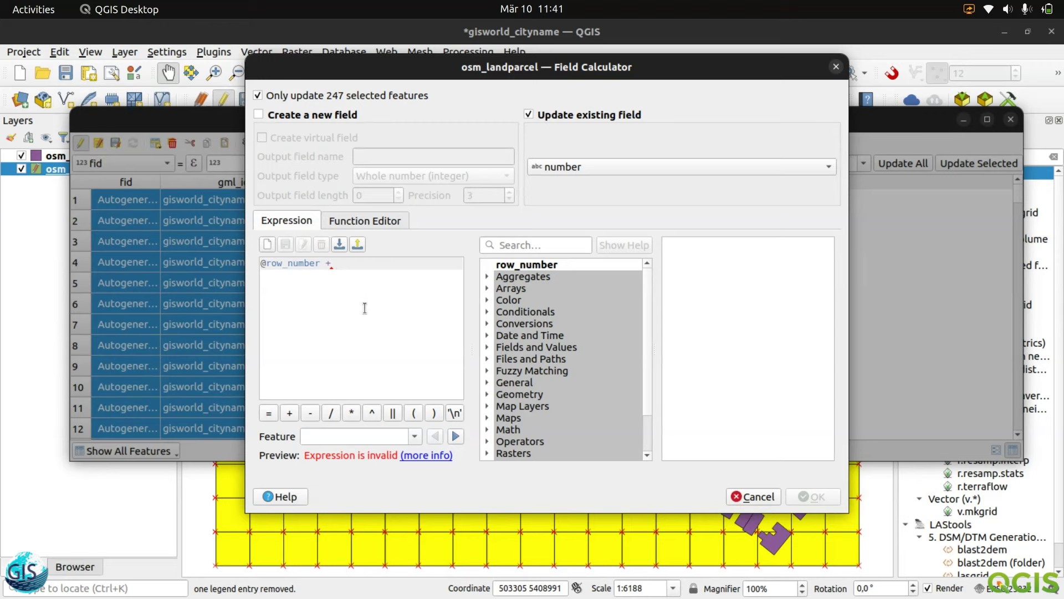
{"action": "type", "text": "900"}
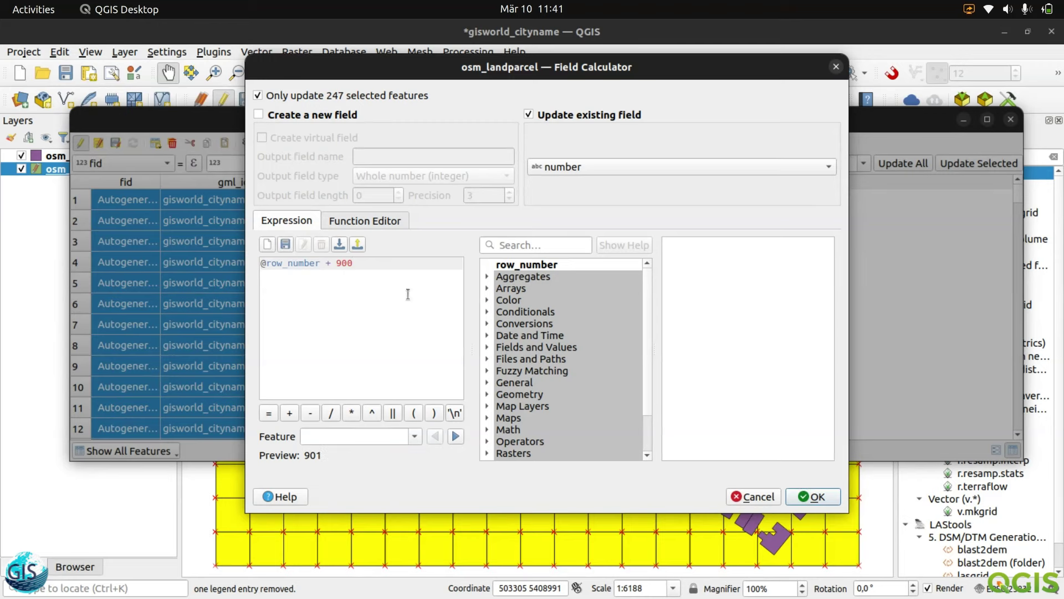
{"action": "left_click", "coordinate": [812, 498]}
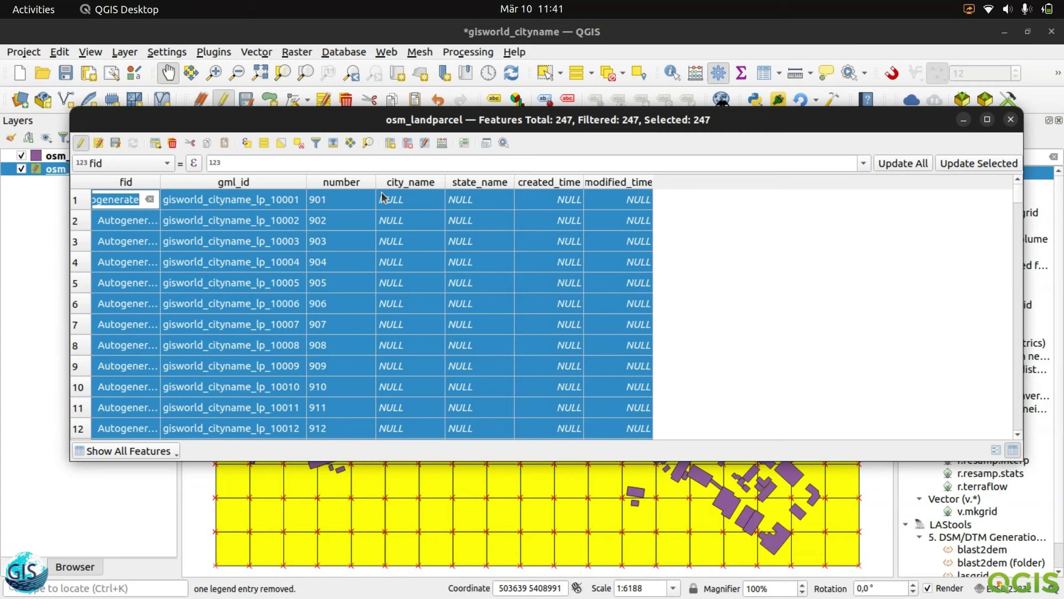
{"action": "left_click", "coordinate": [370, 182]}
{"action": "left_click", "coordinate": [373, 183]}
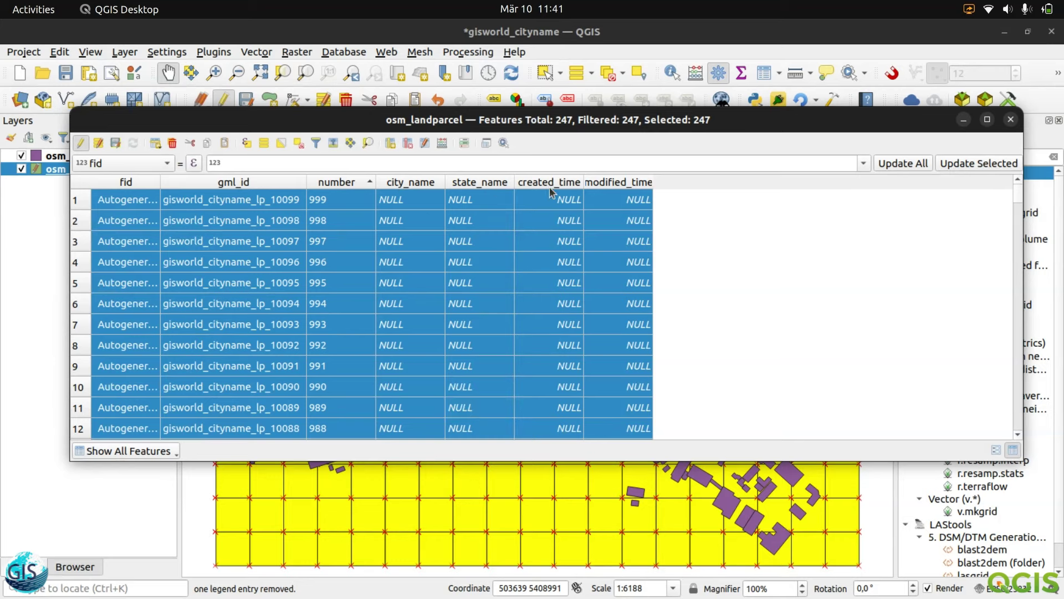
Update created_time with now() in the Field Calculator
{"action": "left_click", "coordinate": [442, 143]}
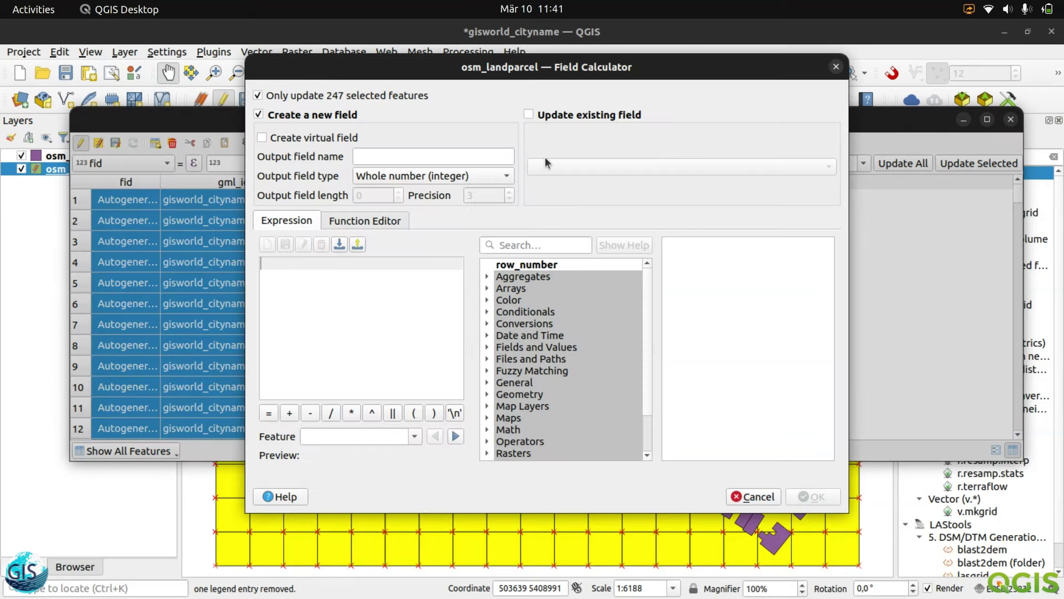
{"action": "left_click", "coordinate": [541, 116]}
{"action": "left_click", "coordinate": [560, 166]}
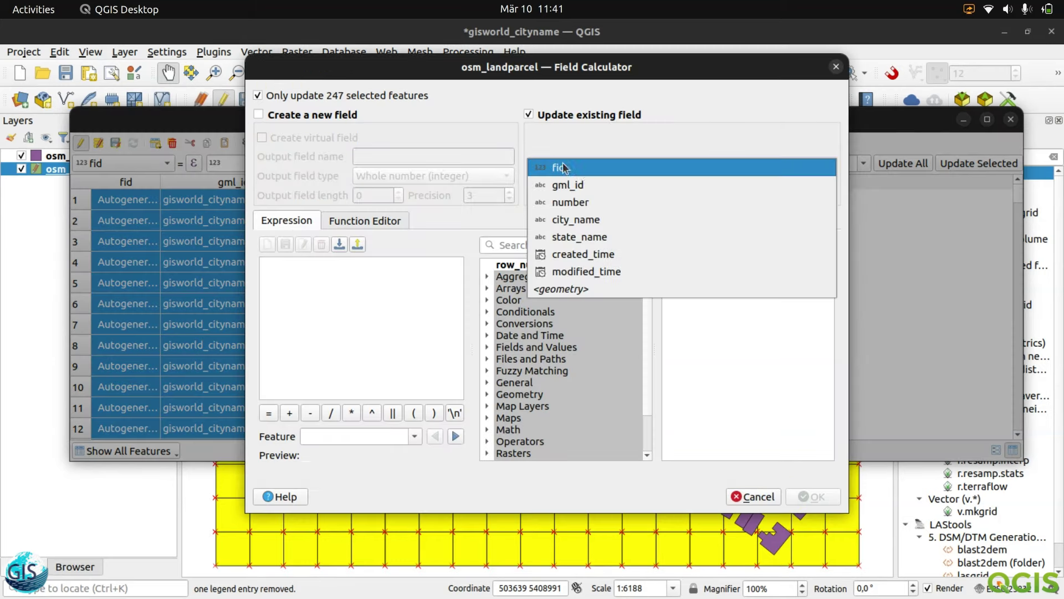
{"action": "left_click", "coordinate": [578, 254]}
{"action": "left_click", "coordinate": [376, 300]}
{"action": "type", "text": "now"}
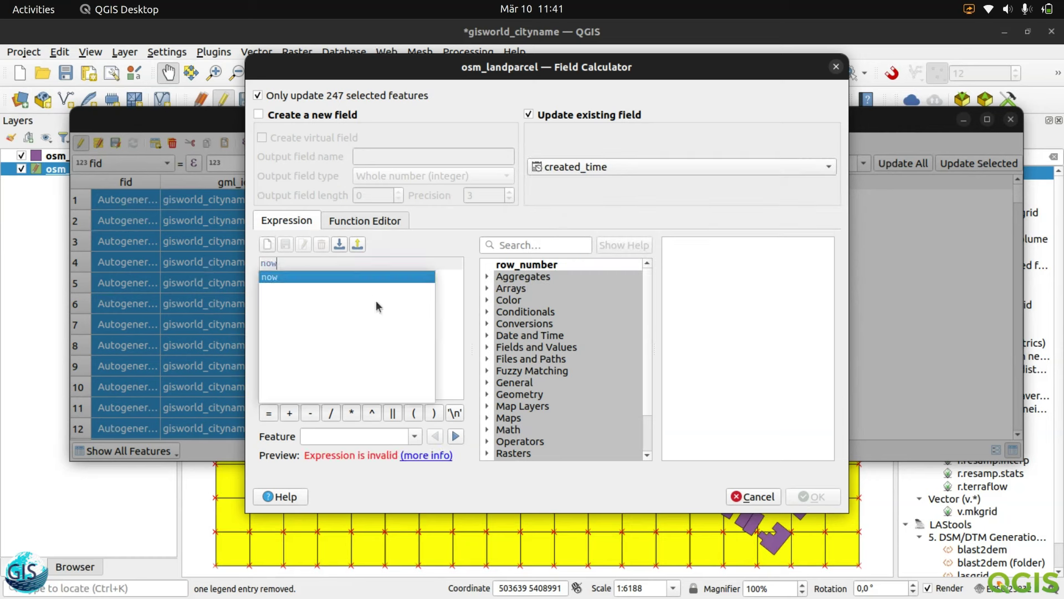
{"action": "type", "text": ")()"}
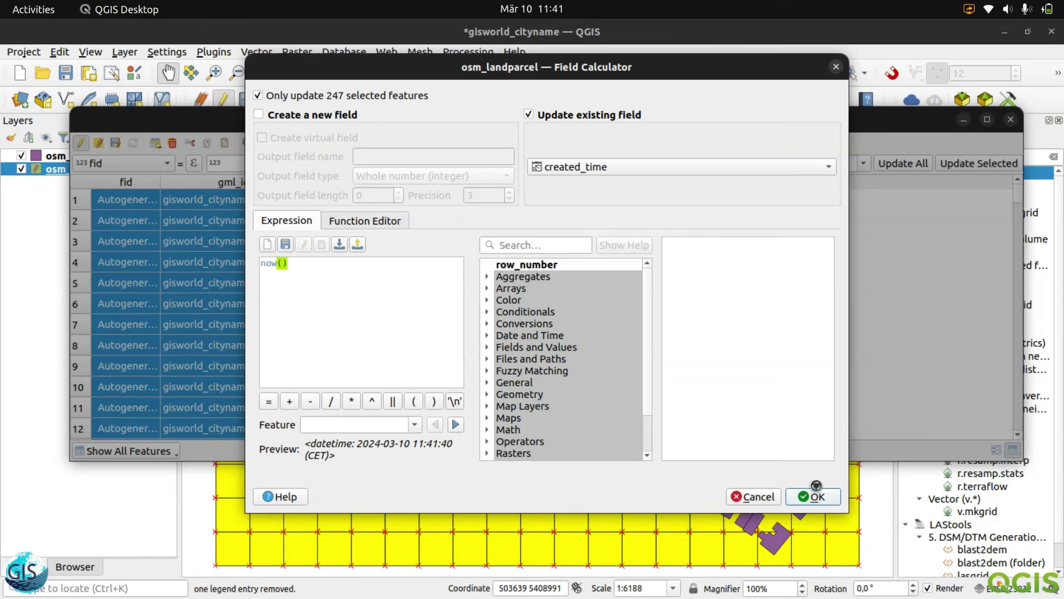
{"action": "left_click", "coordinate": [812, 496]}
Update modified_time with now() in the Field Calculator
{"action": "left_click", "coordinate": [442, 143]}
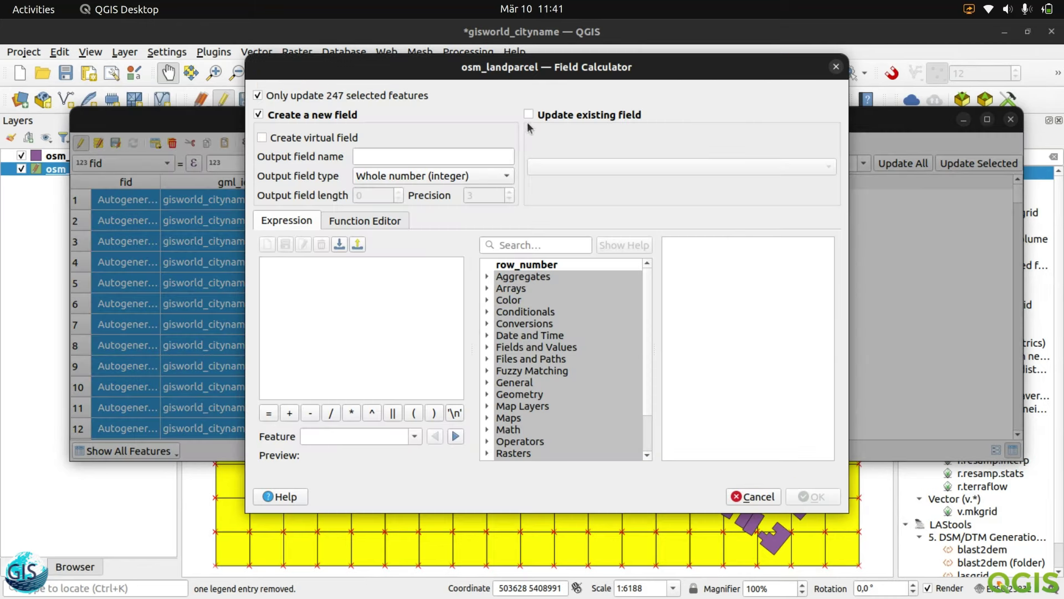
{"action": "left_click", "coordinate": [530, 114]}
{"action": "left_click", "coordinate": [682, 166]}
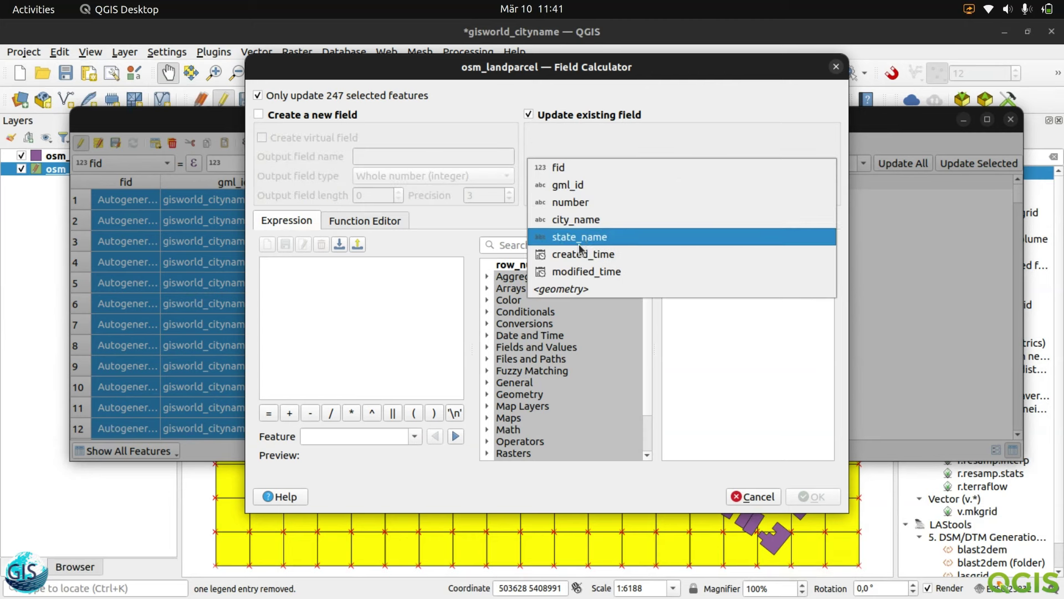
{"action": "left_click", "coordinate": [618, 273]}
{"action": "left_click", "coordinate": [416, 287]}
{"action": "type", "text": "now"}
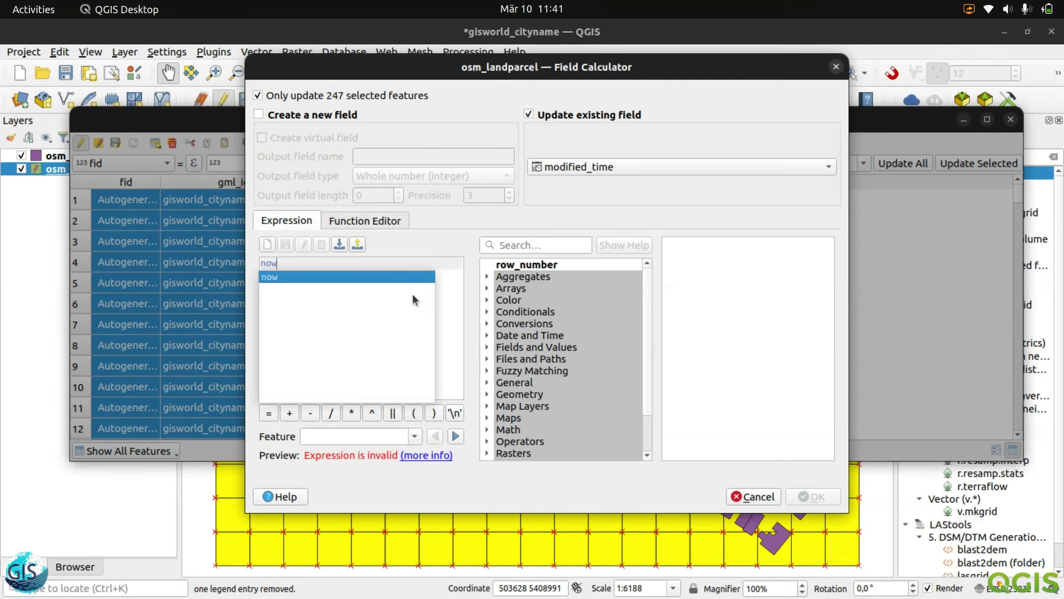
{"action": "key", "text": "Return"}
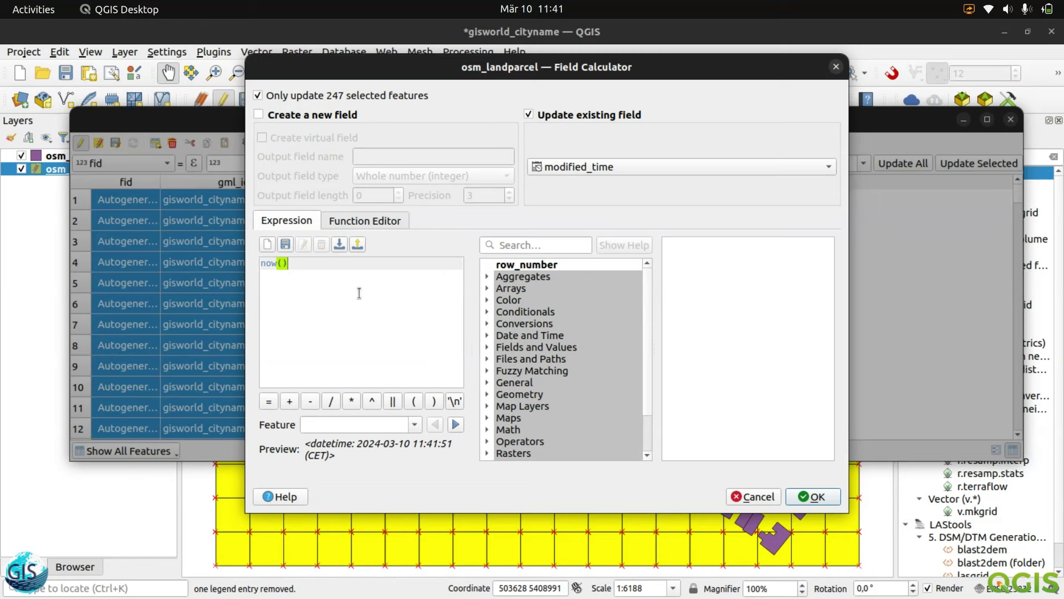
{"action": "left_click", "coordinate": [811, 497]}
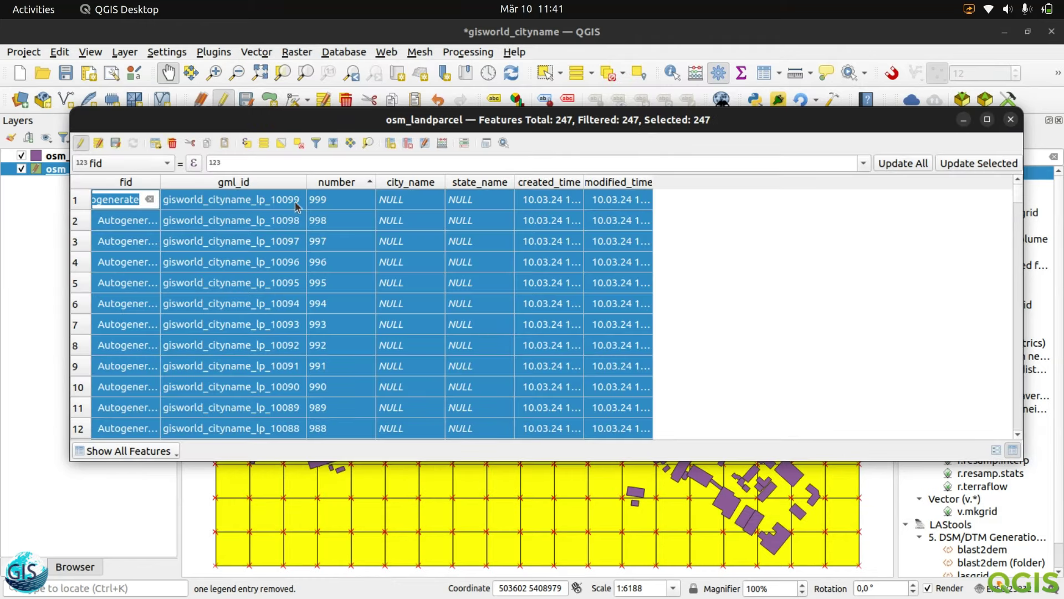
Save the osm_landparcel edits, toggle editing off, deselect all parcels and close the attribute table
{"action": "left_click", "coordinate": [116, 143]}
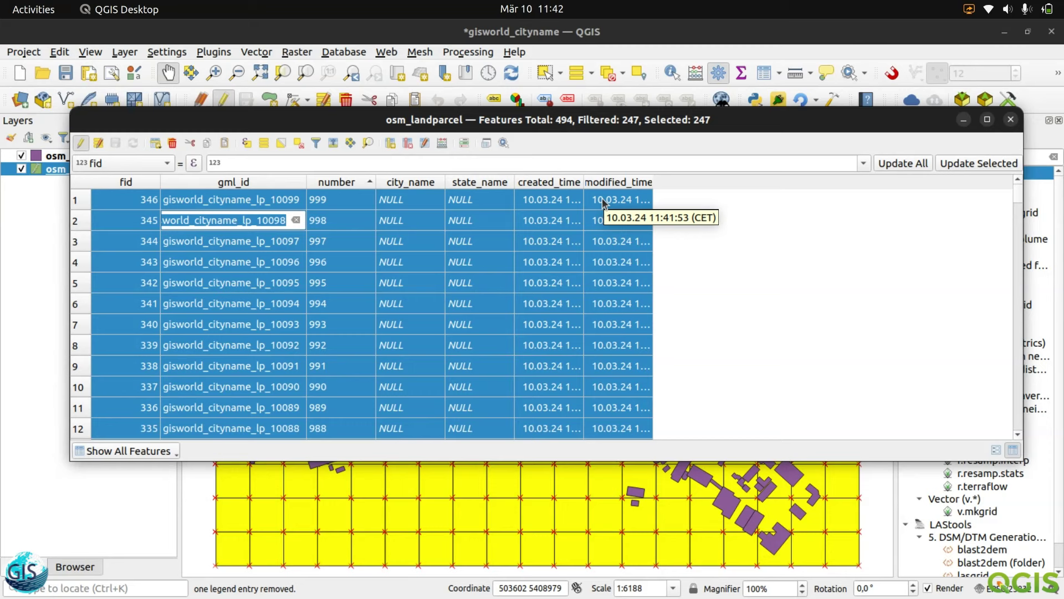
{"action": "left_click", "coordinate": [83, 143]}
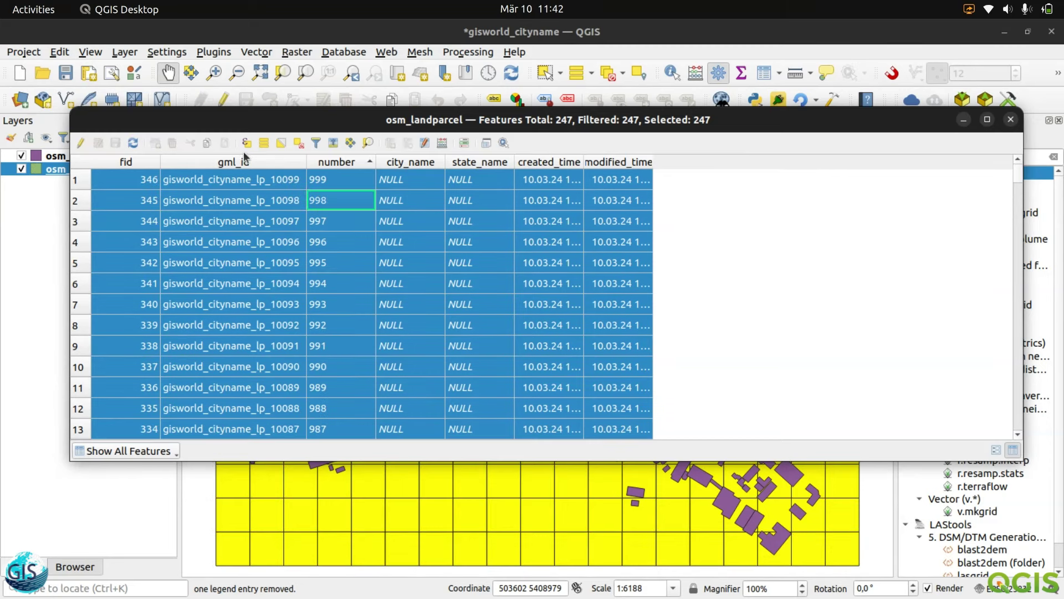
{"action": "left_click", "coordinate": [297, 144]}
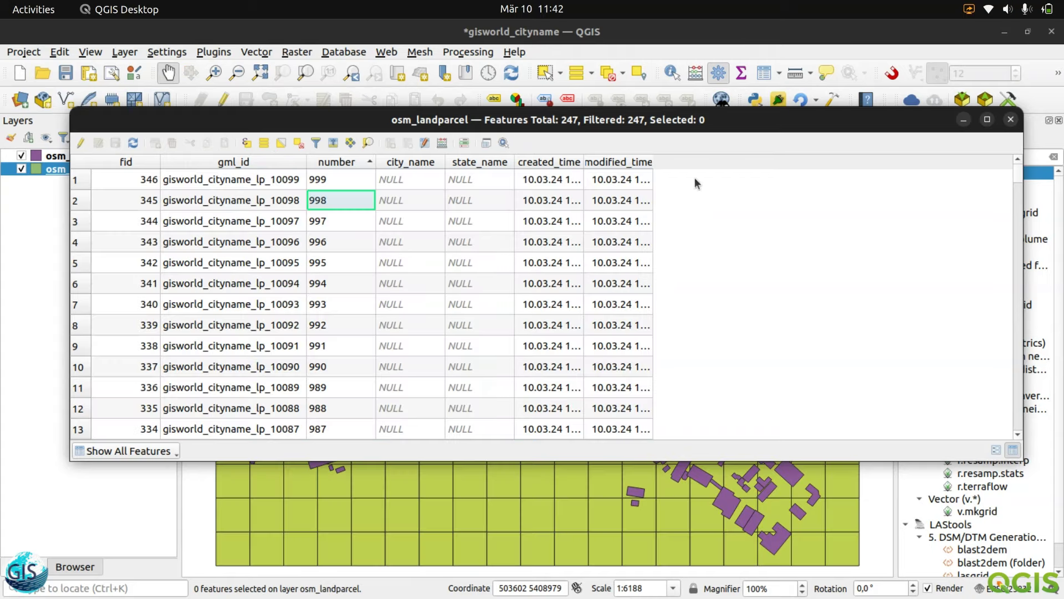
{"action": "left_click", "coordinate": [1011, 119]}
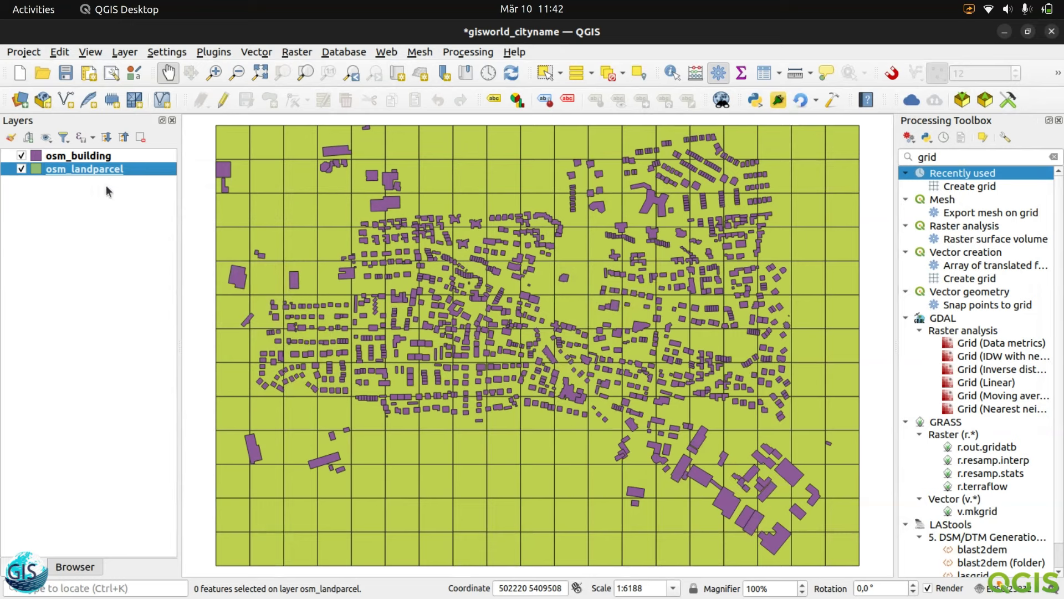
Zoom the map, search the toolbox for 'loca' and open Join attributes by location
{"action": "scroll", "coordinate": [481, 288], "scroll_direction": "up", "scroll_amount": 5}
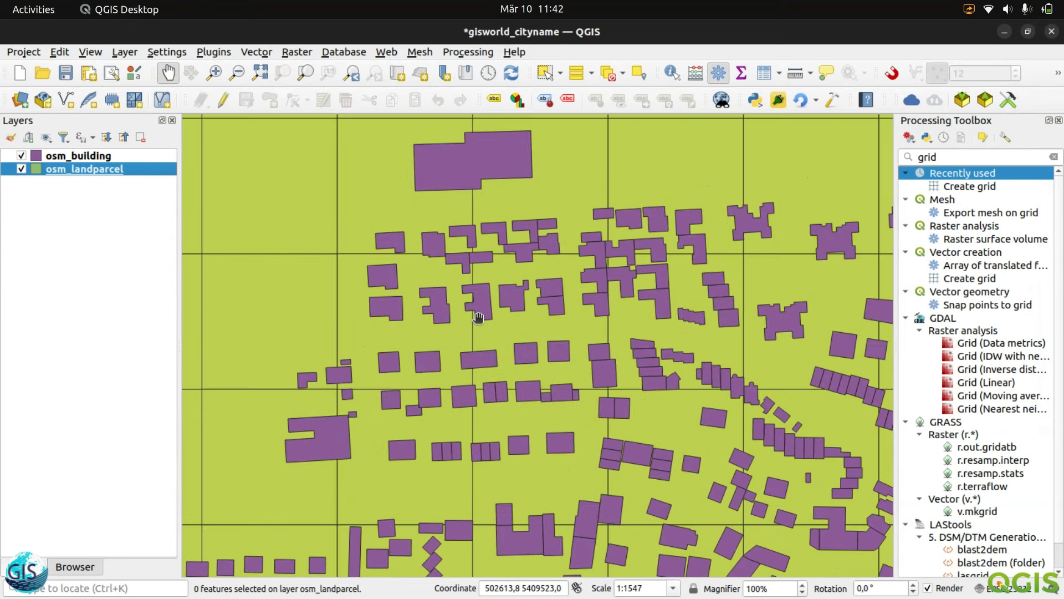
{"action": "scroll", "coordinate": [485, 303], "scroll_direction": "up", "scroll_amount": 1}
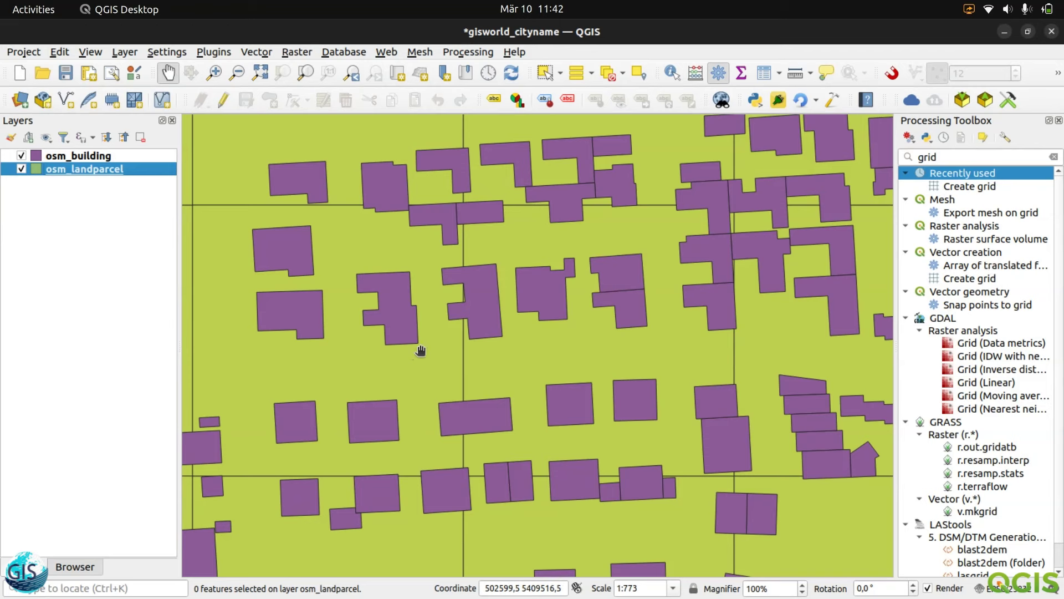
{"action": "scroll", "coordinate": [408, 318], "scroll_direction": "down", "scroll_amount": 1}
{"action": "double_click", "coordinate": [955, 158]}
{"action": "type", "text": "loc"}
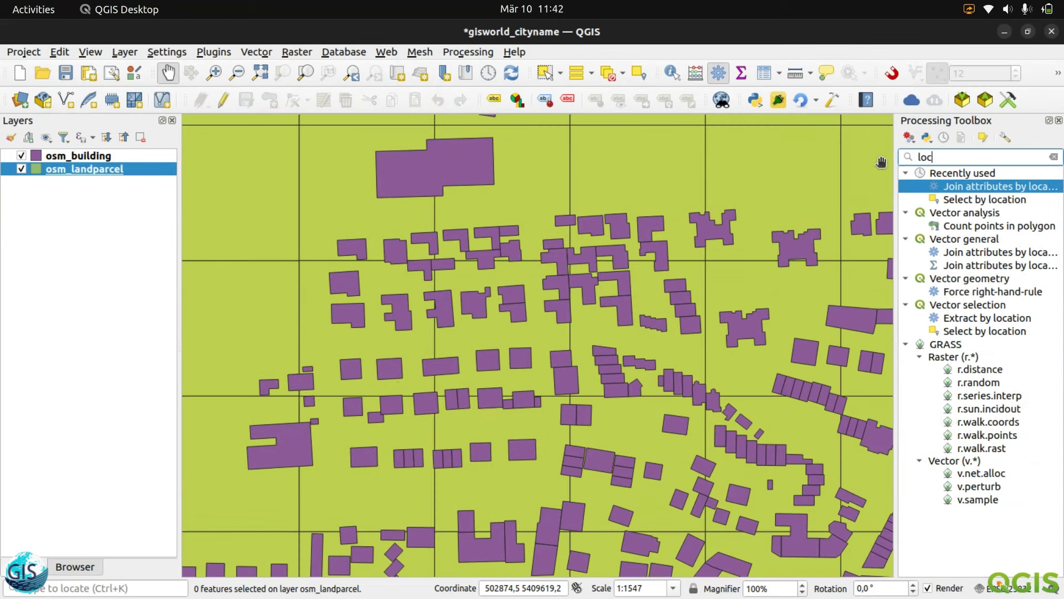
{"action": "type", "text": "al"}
{"action": "key", "text": "BackSpace"}
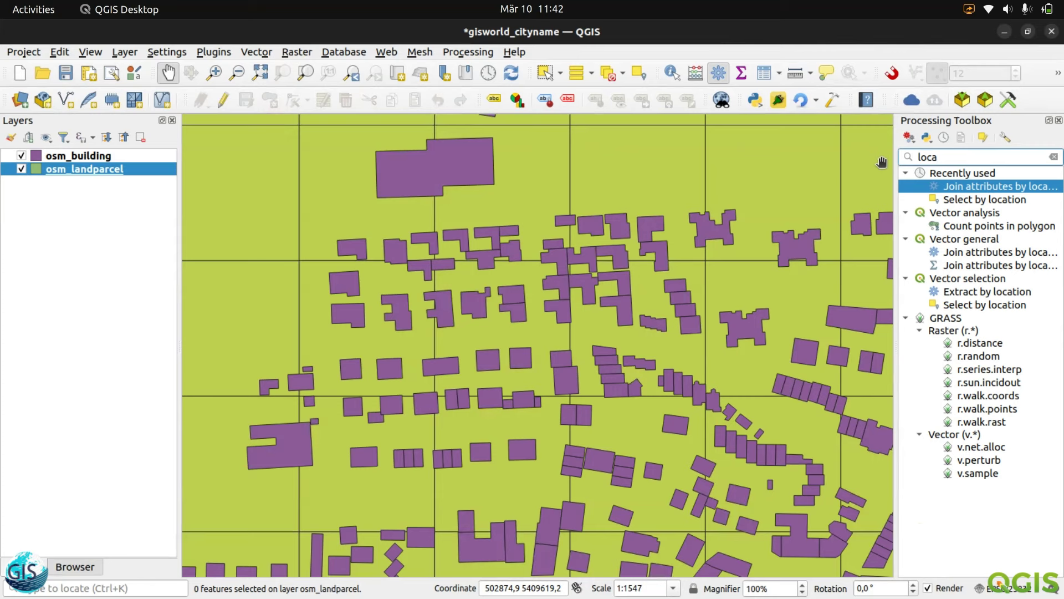
{"action": "double_click", "coordinate": [968, 187]}
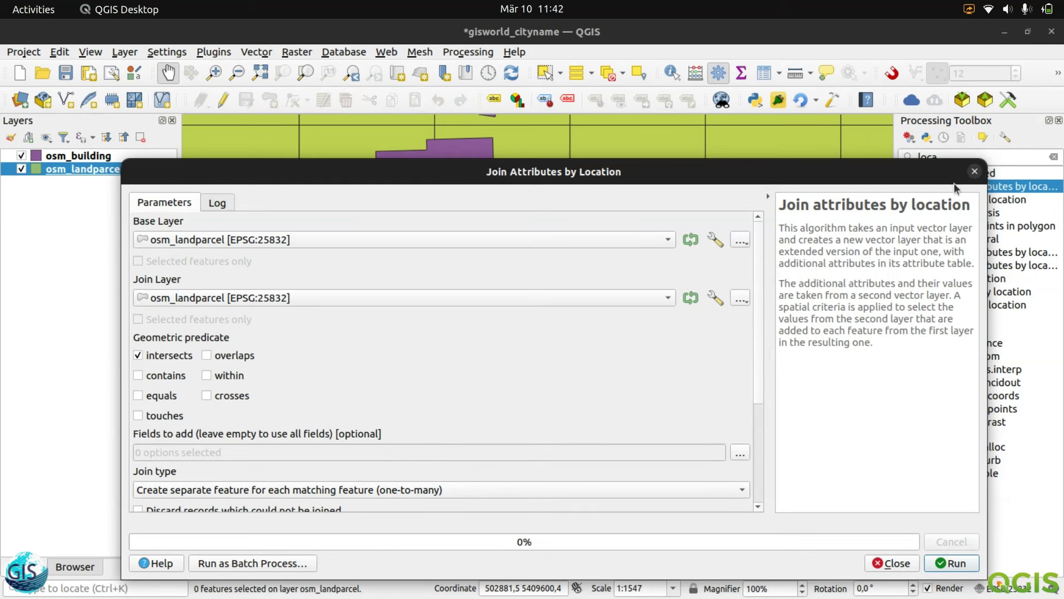
Close the Join Attributes by Location tool without running it
{"action": "left_click", "coordinate": [974, 171]}
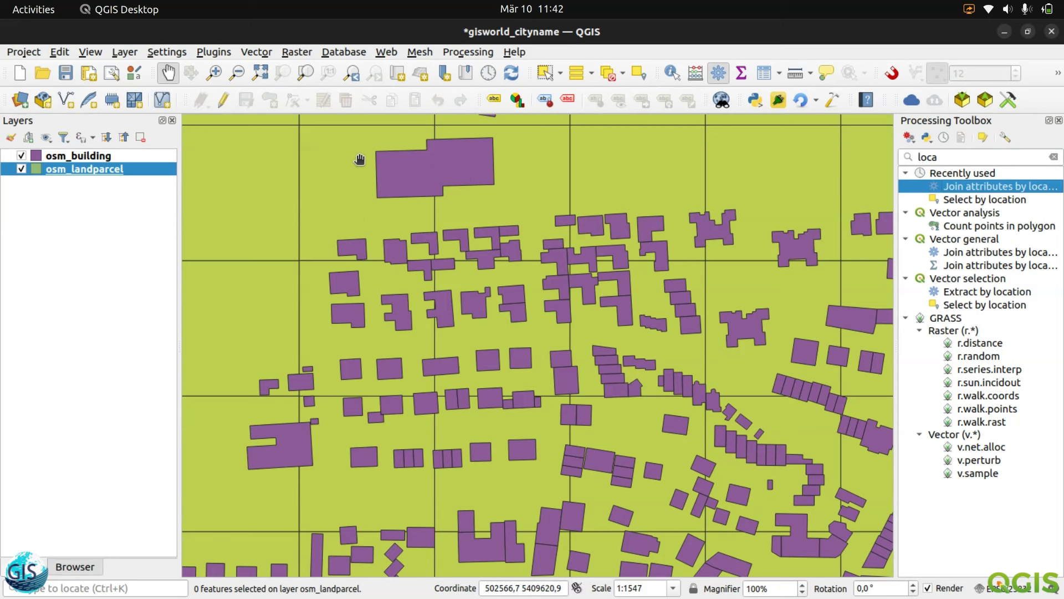
{"action": "double_click", "coordinate": [945, 157]}
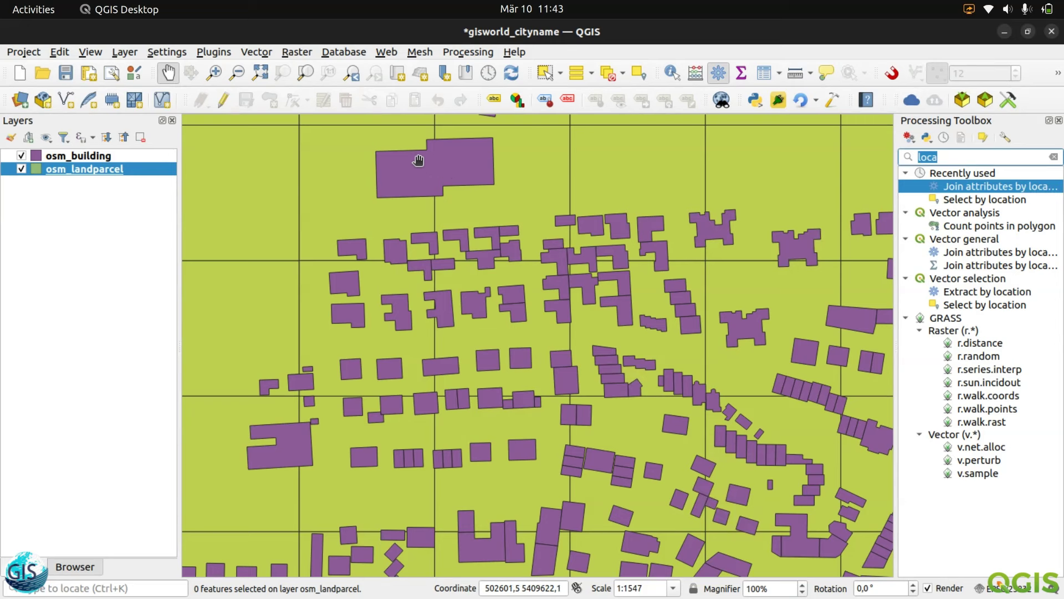
With Select Features, pick the parcel under the large building near the top of the map
{"action": "left_click", "coordinate": [545, 73]}
{"action": "left_click", "coordinate": [370, 162]}
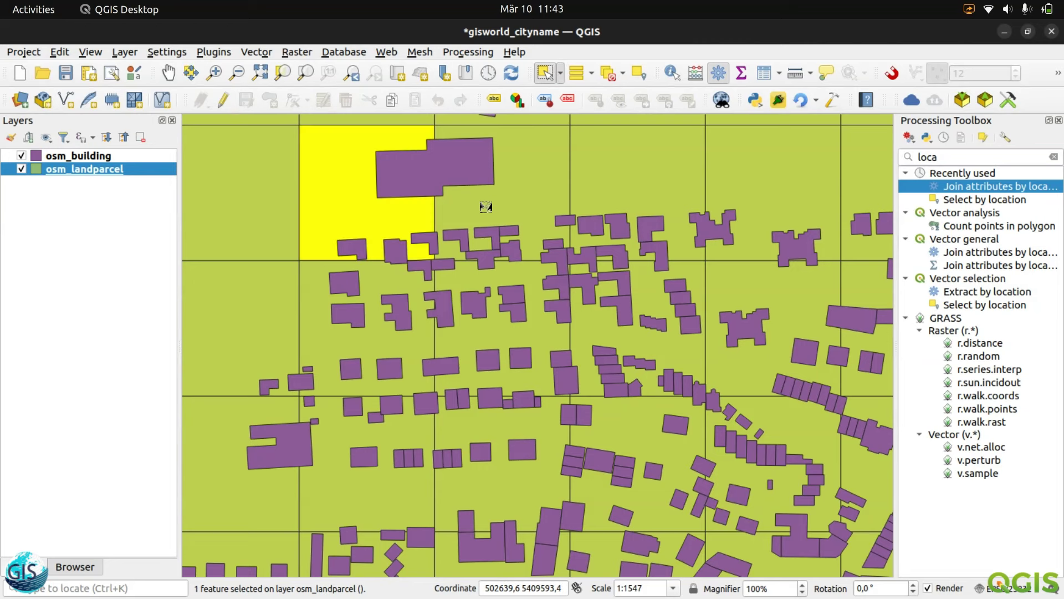
{"action": "left_click", "coordinate": [486, 204]}
{"action": "scroll", "coordinate": [452, 155], "scroll_direction": "up", "scroll_amount": 1}
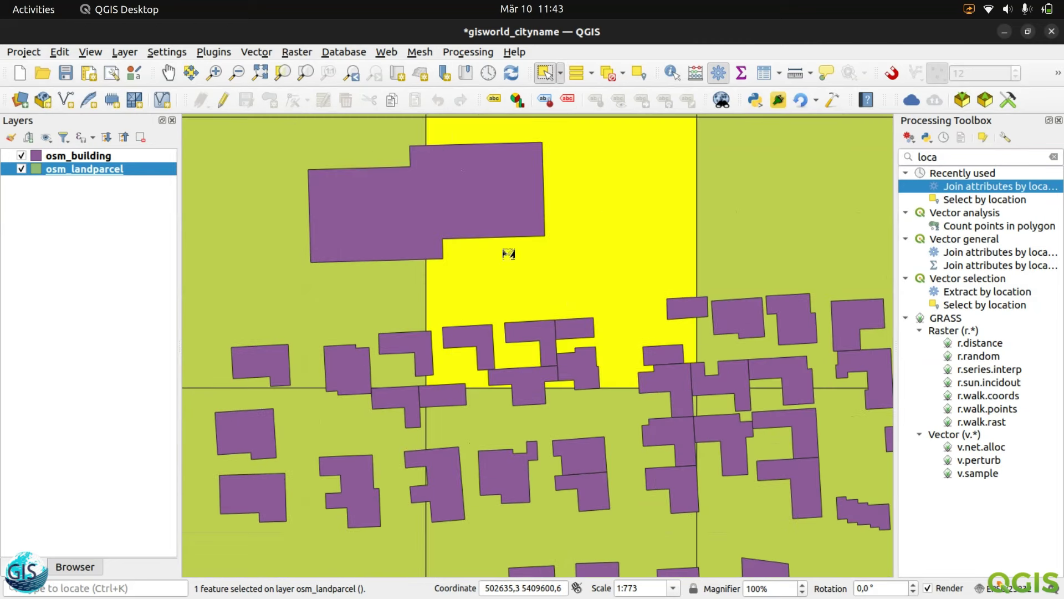
{"action": "left_click_drag", "start_coordinate": [504, 258], "coordinate": [499, 327]}
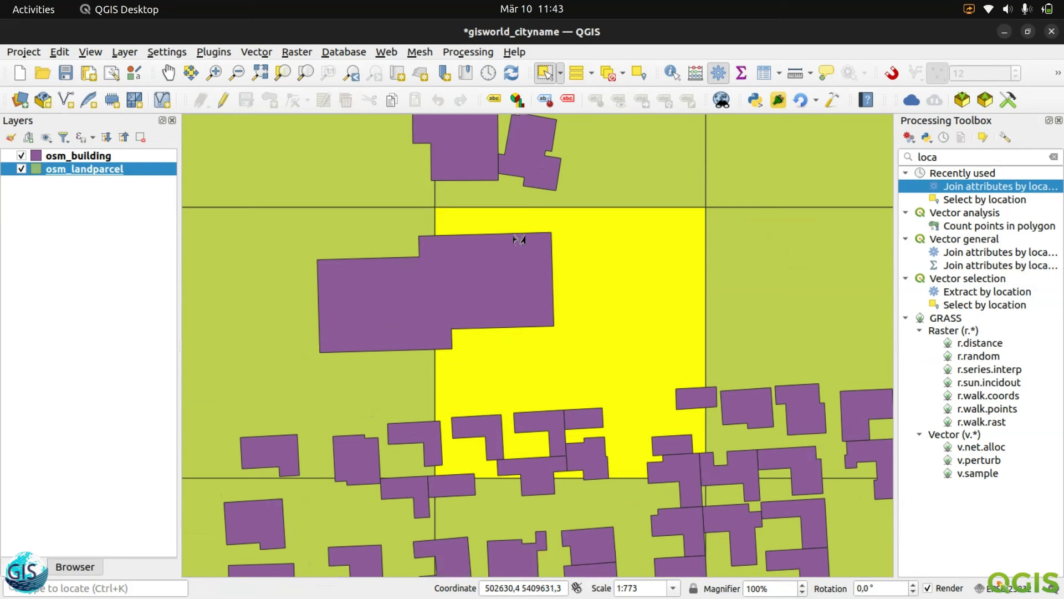
{"action": "left_click", "coordinate": [496, 226]}
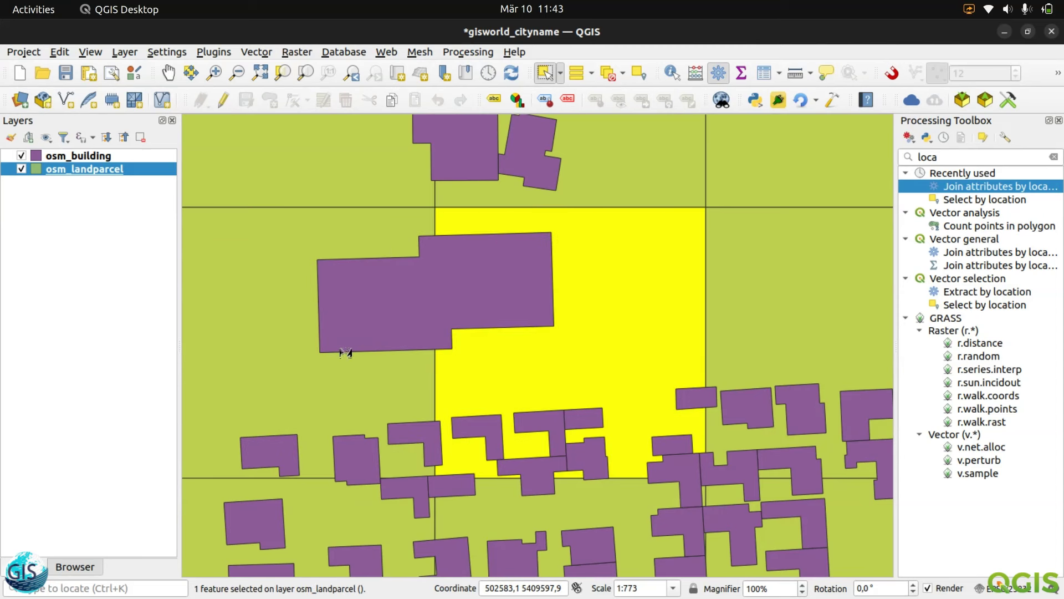
Compare the left and centre parcels, leaving the centre parcel selected
{"action": "left_click", "coordinate": [372, 380]}
{"action": "left_click", "coordinate": [470, 366]}
{"action": "left_click", "coordinate": [411, 229]}
{"action": "left_click", "coordinate": [468, 220]}
{"action": "left_click", "coordinate": [411, 228]}
{"action": "left_click", "coordinate": [463, 226]}
{"action": "key", "text": "ctrl+alt+t"}
Run Centroids on osm_landparcel, then remove the resulting parcel centroid layer
{"action": "type", "text": "cen"}
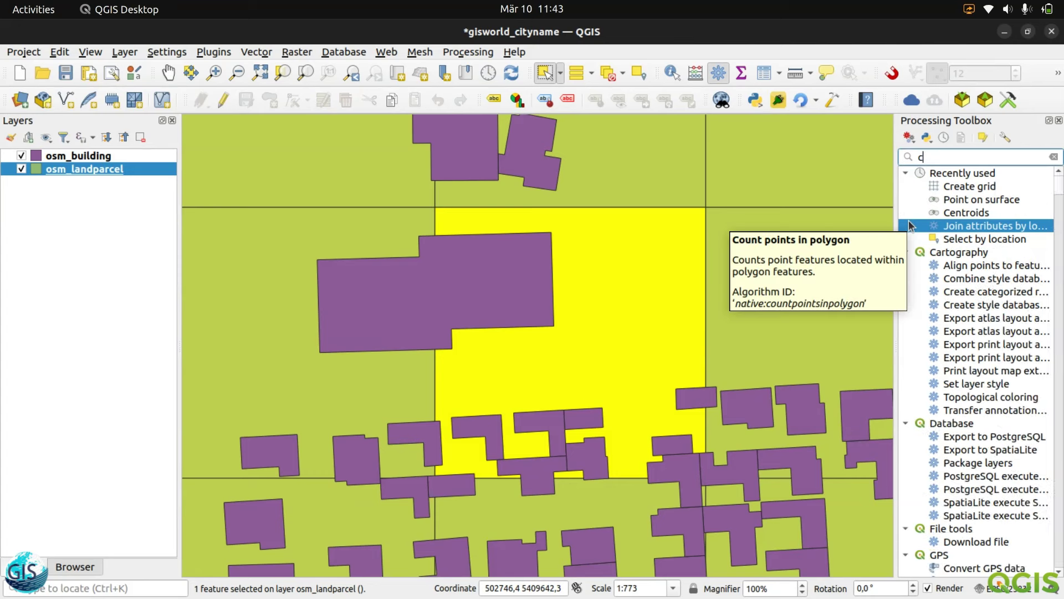
{"action": "double_click", "coordinate": [964, 213]}
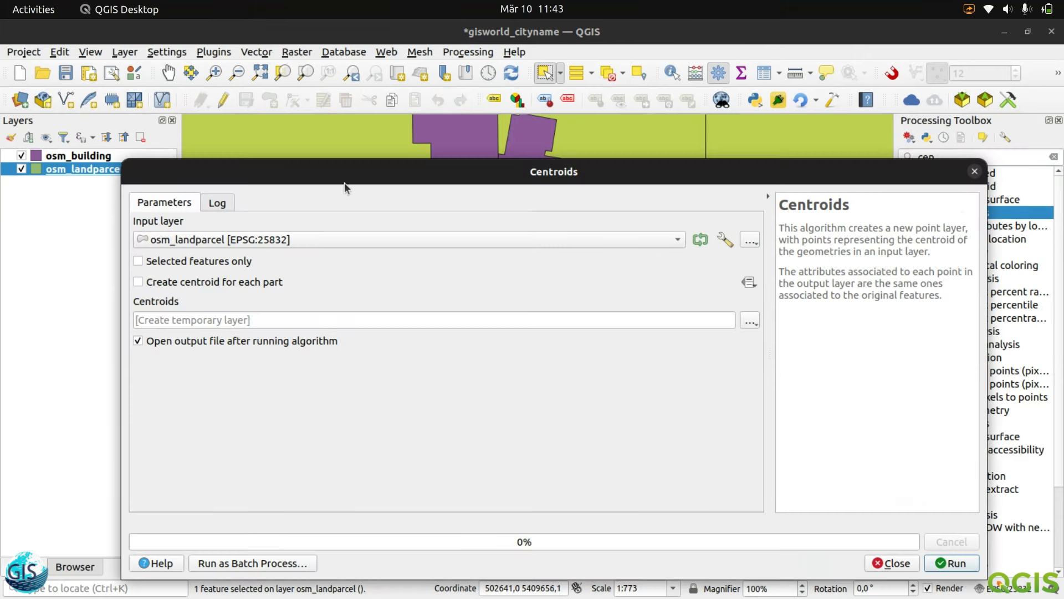
{"action": "left_click_drag", "start_coordinate": [346, 183], "coordinate": [316, 138]}
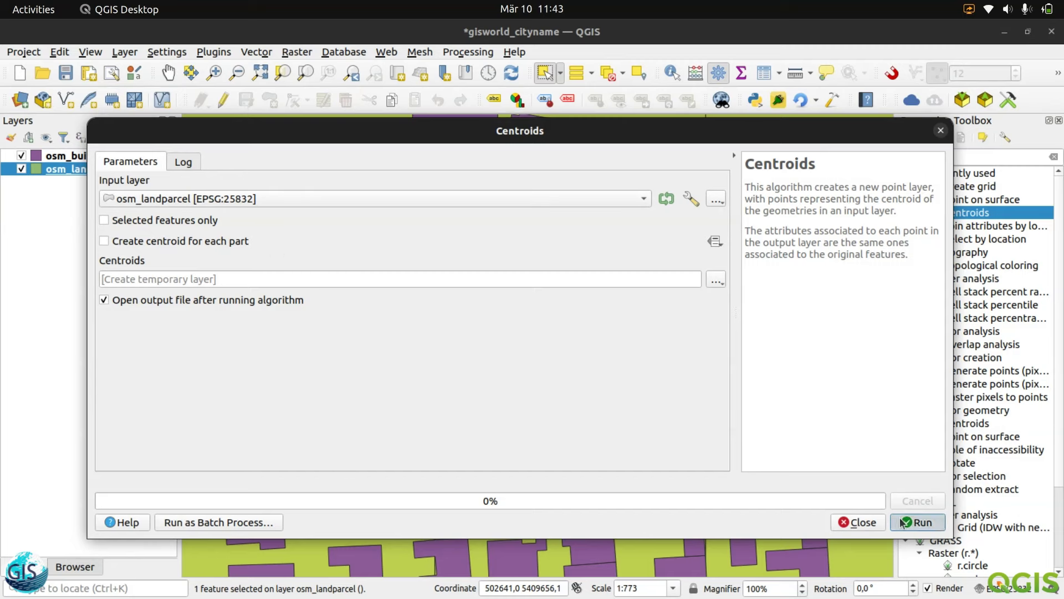
{"action": "left_click", "coordinate": [920, 522]}
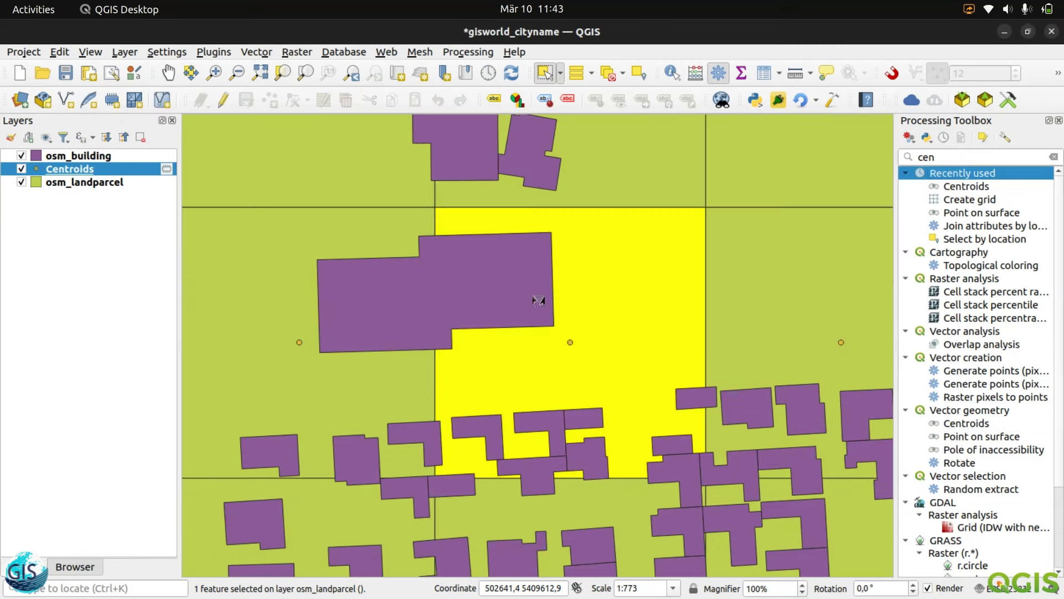
{"action": "scroll", "coordinate": [532, 293], "scroll_direction": "down", "scroll_amount": 2}
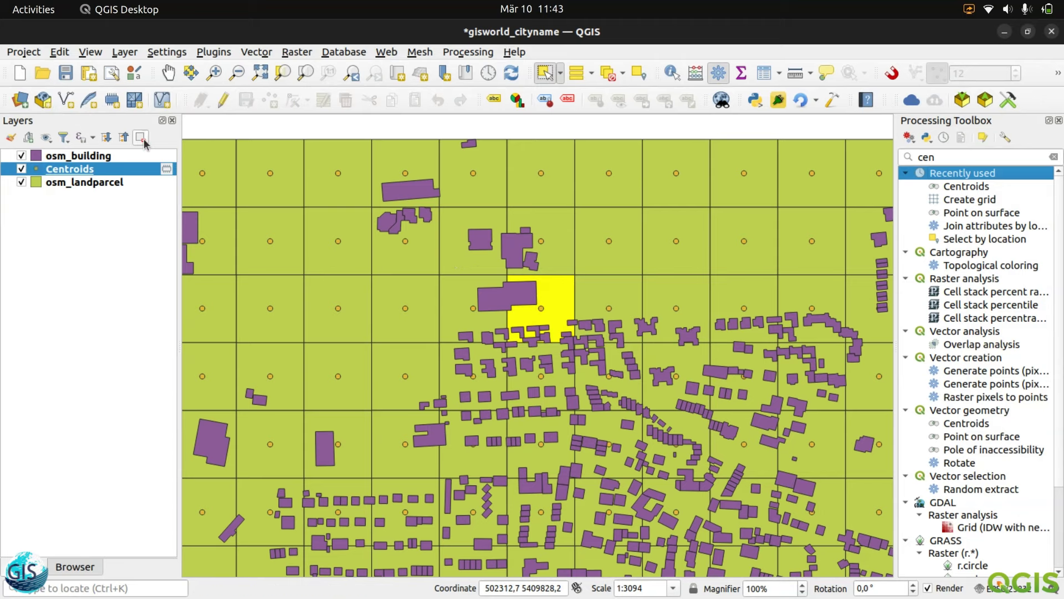
{"action": "left_click", "coordinate": [141, 138]}
{"action": "left_click", "coordinate": [591, 339]}
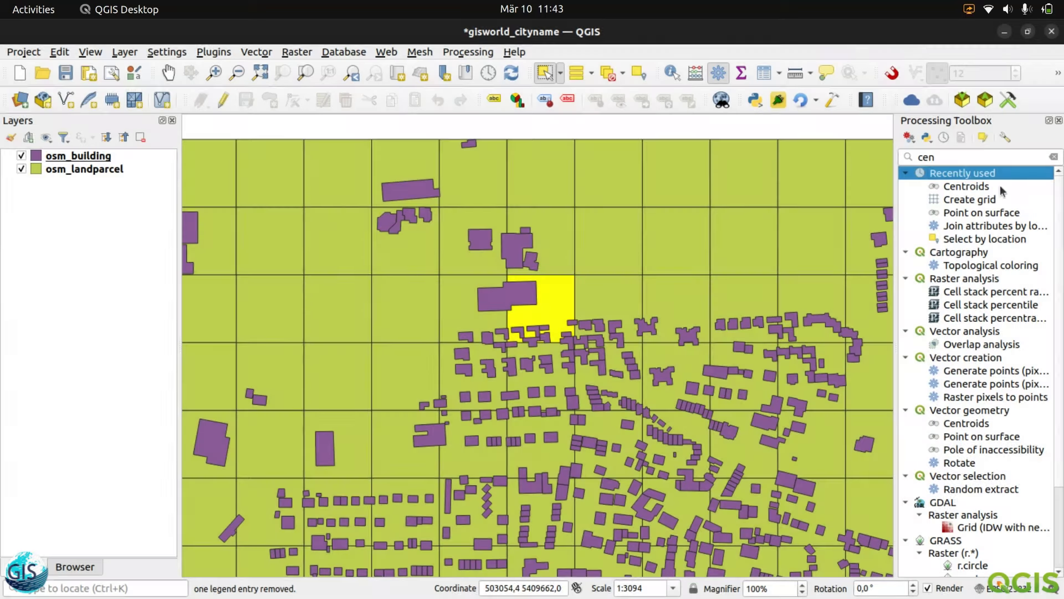
Run Centroids with osm_building as the input layer
{"action": "double_click", "coordinate": [967, 187]}
{"action": "left_click", "coordinate": [249, 204]}
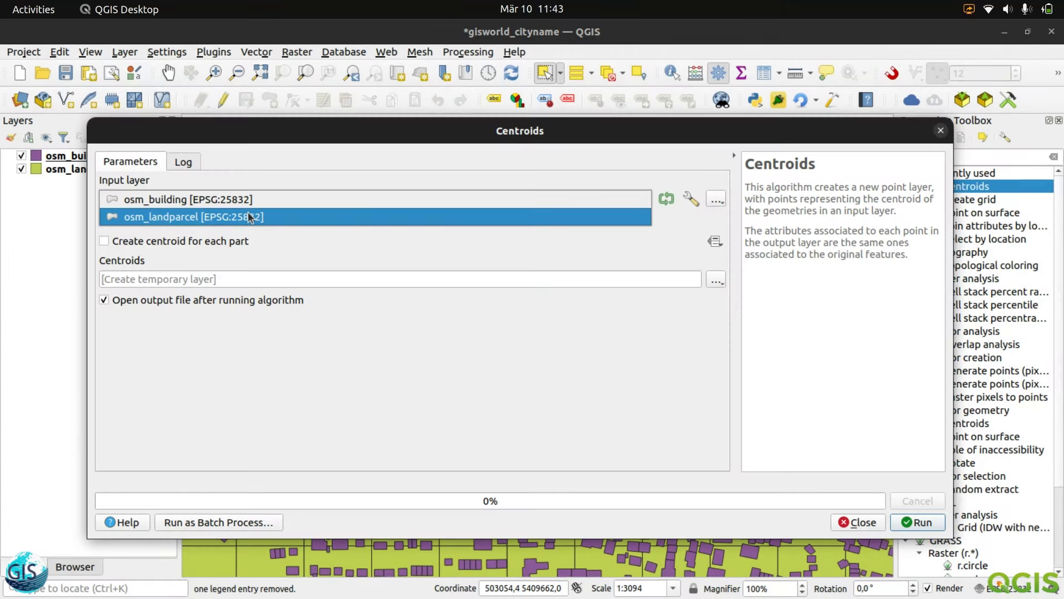
{"action": "left_click", "coordinate": [719, 359]}
{"action": "left_click", "coordinate": [920, 523]}
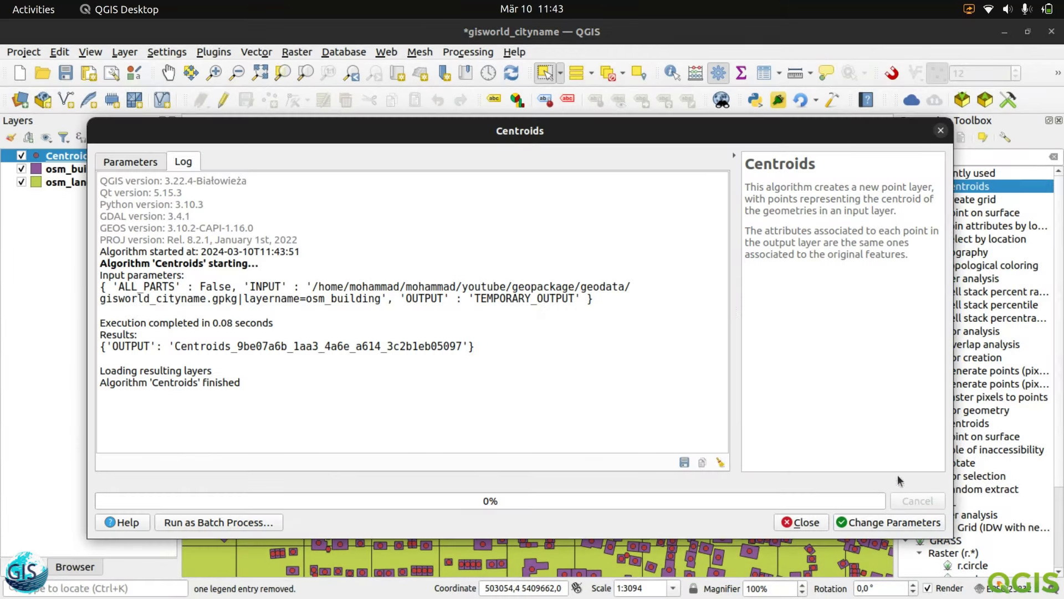
{"action": "left_click", "coordinate": [941, 130]}
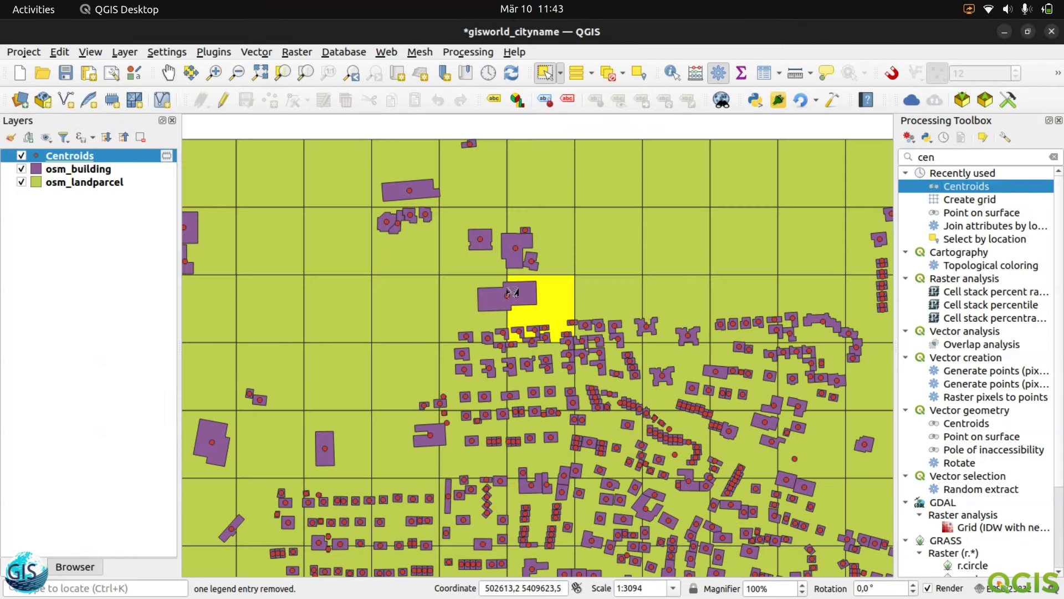
{"action": "scroll", "coordinate": [513, 292], "scroll_direction": "up", "scroll_amount": 1}
{"action": "scroll", "coordinate": [557, 366], "scroll_direction": "down", "scroll_amount": 1}
{"action": "left_click_drag", "start_coordinate": [840, 405], "coordinate": [480, 286]}
{"action": "scroll", "coordinate": [571, 240], "scroll_direction": "up", "scroll_amount": 3}
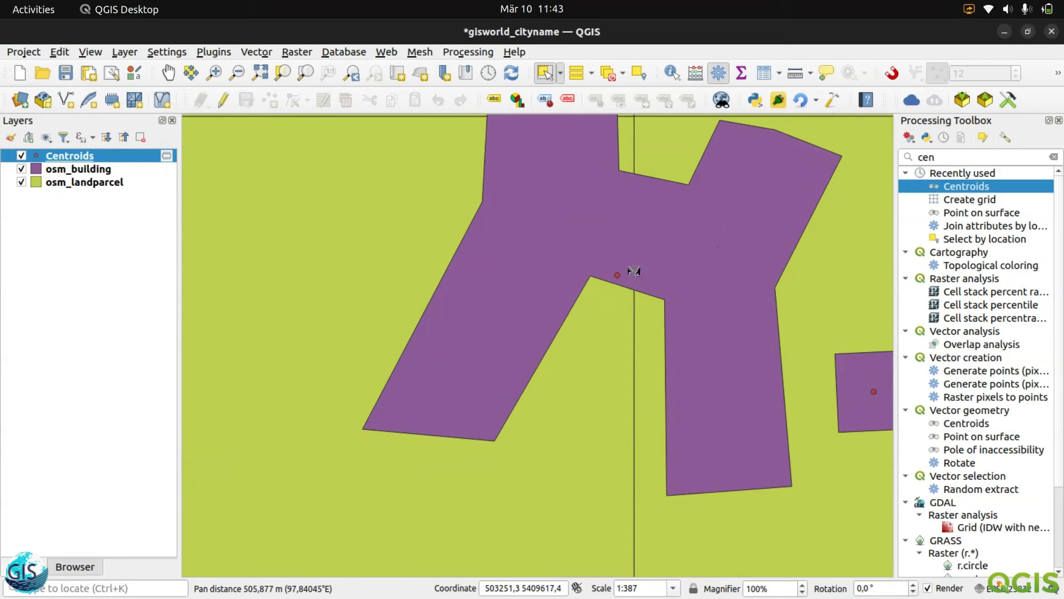
{"action": "scroll", "coordinate": [622, 314], "scroll_direction": "down", "scroll_amount": 1}
{"action": "scroll", "coordinate": [622, 314], "scroll_direction": "down", "scroll_amount": 1}
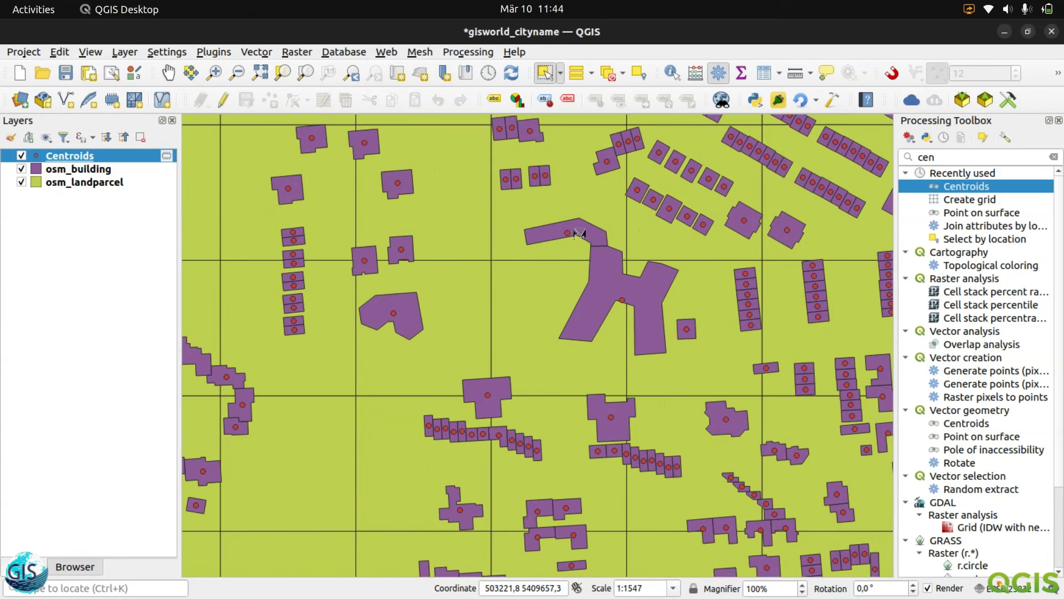
{"action": "scroll", "coordinate": [580, 233], "scroll_direction": "up", "scroll_amount": 1}
{"action": "scroll", "coordinate": [602, 254], "scroll_direction": "down", "scroll_amount": 2}
{"action": "scroll", "coordinate": [610, 251], "scroll_direction": "up", "scroll_amount": 1}
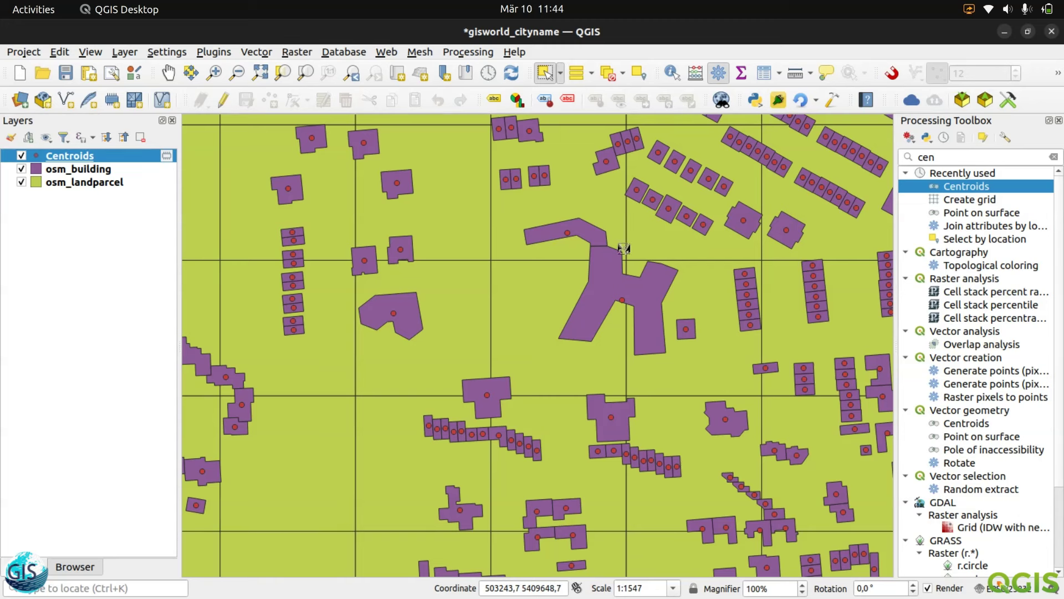
{"action": "scroll", "coordinate": [626, 306], "scroll_direction": "up", "scroll_amount": 1}
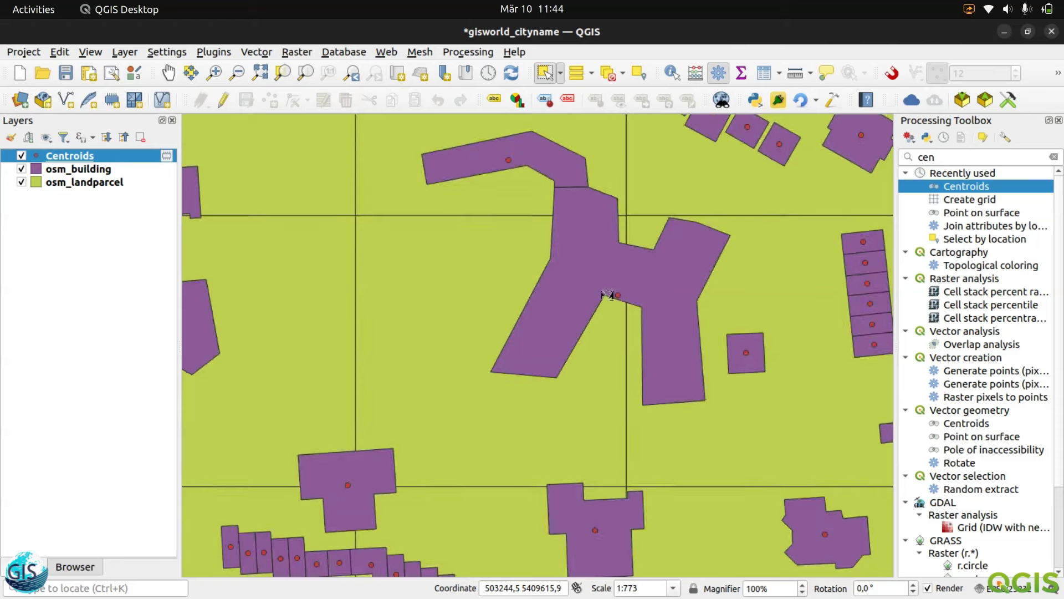
{"action": "scroll", "coordinate": [626, 313], "scroll_direction": "down", "scroll_amount": 1}
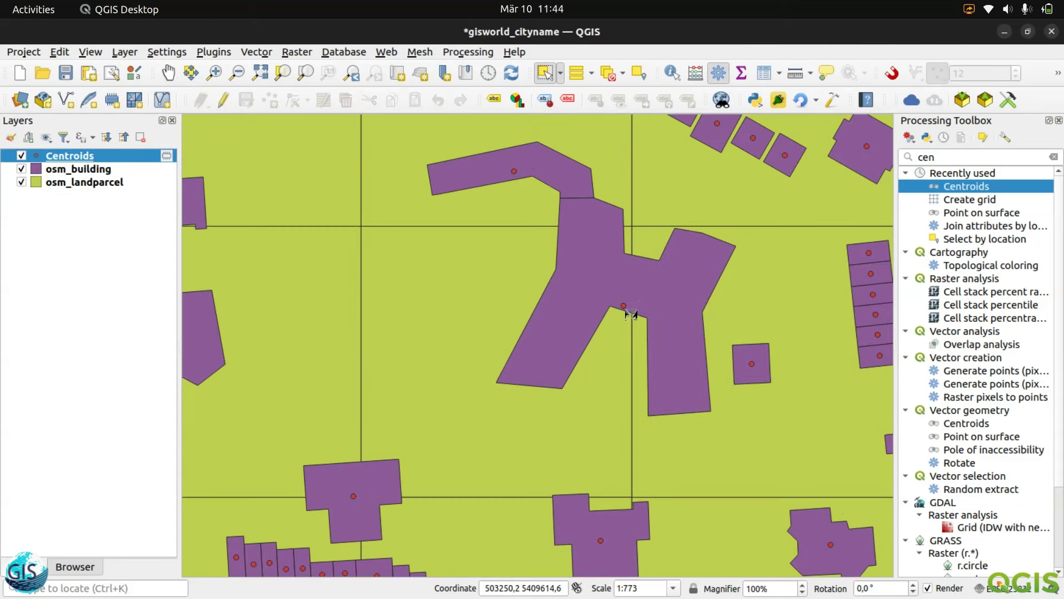
{"action": "scroll", "coordinate": [598, 345], "scroll_direction": "down", "scroll_amount": 1}
{"action": "scroll", "coordinate": [599, 338], "scroll_direction": "up", "scroll_amount": 1}
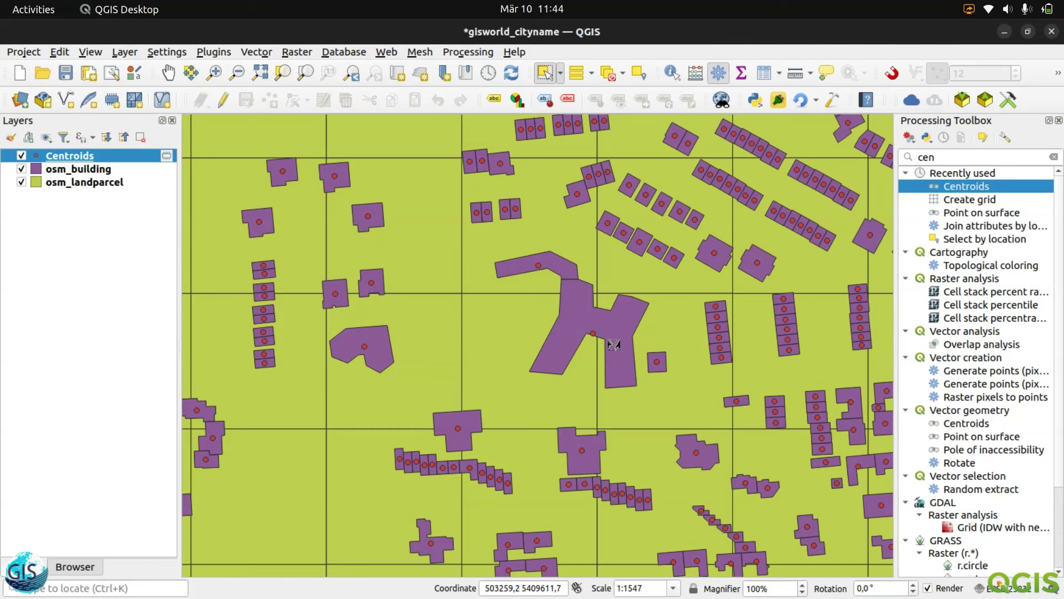
{"action": "scroll", "coordinate": [614, 343], "scroll_direction": "down", "scroll_amount": 1}
{"action": "left_click_drag", "start_coordinate": [486, 481], "coordinate": [604, 268]}
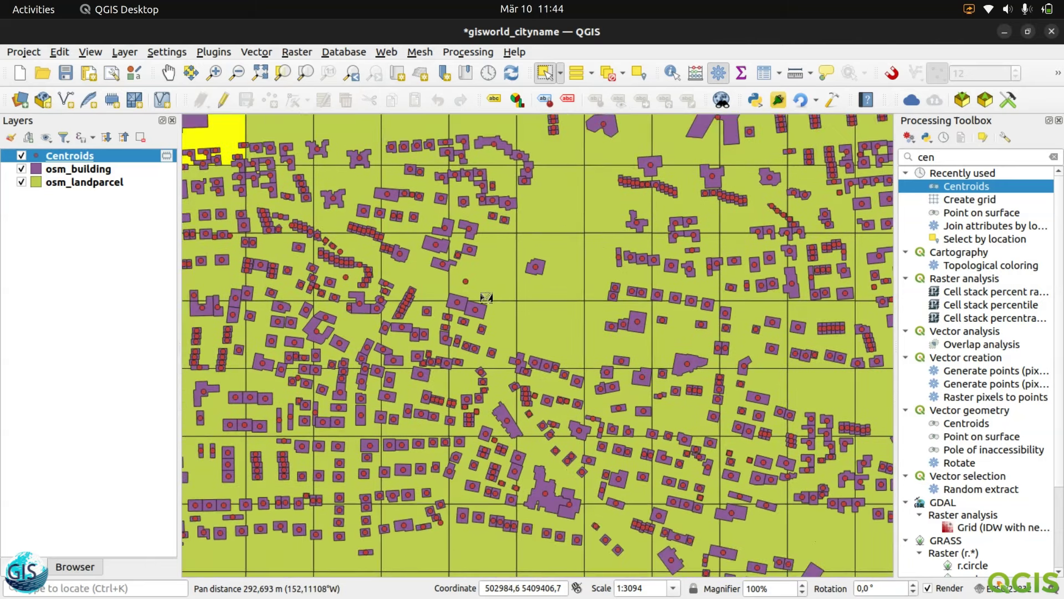
{"action": "left_click_drag", "start_coordinate": [497, 450], "coordinate": [630, 394]}
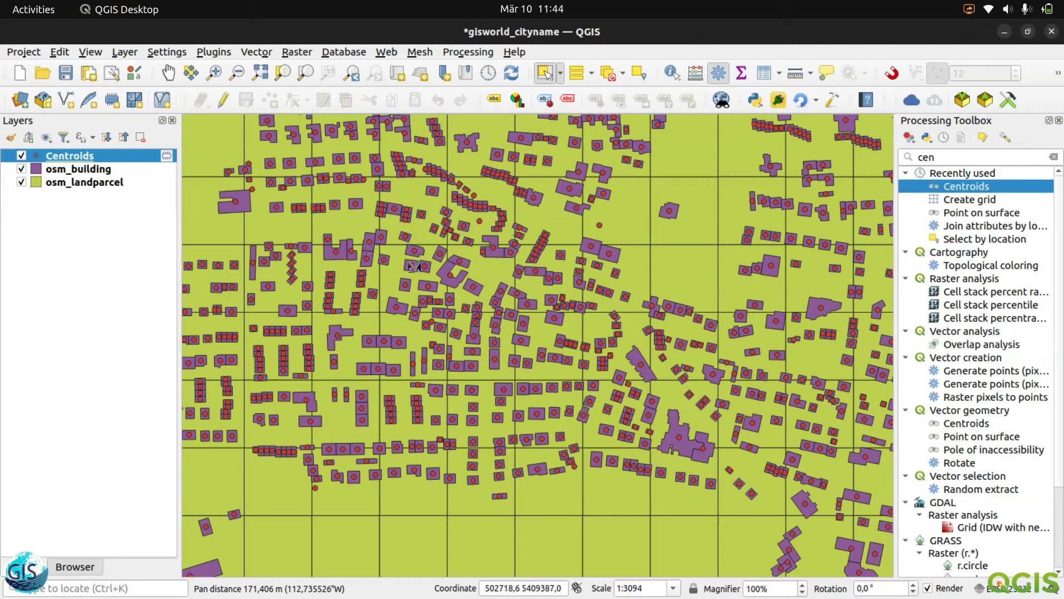
{"action": "scroll", "coordinate": [463, 276], "scroll_direction": "up", "scroll_amount": 4}
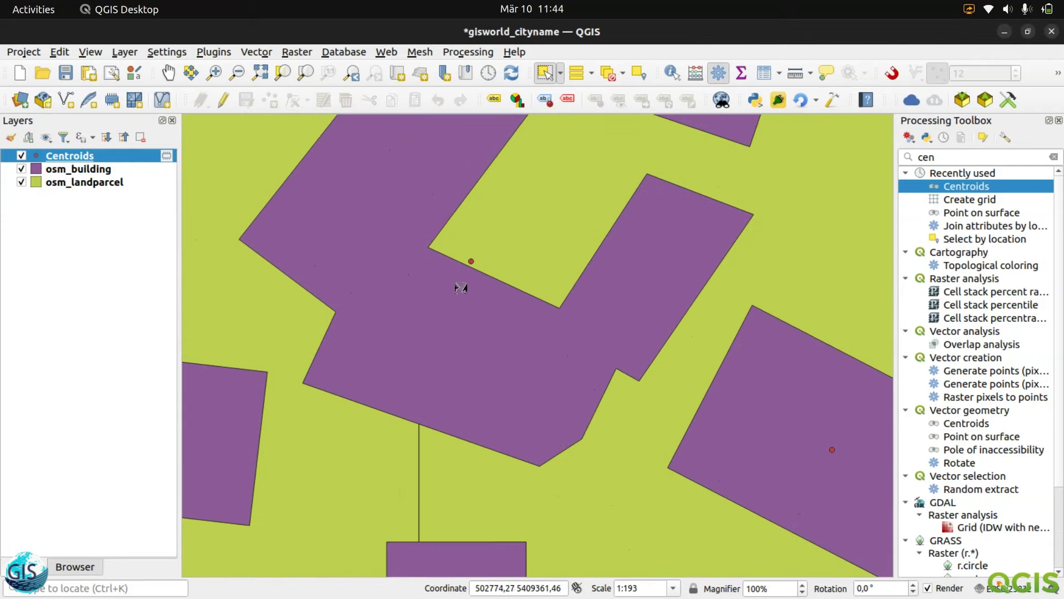
{"action": "mouse_move", "coordinate": [472, 352]}
{"action": "left_mouse_down"}
{"action": "mouse_move", "coordinate": [460, 447]}
{"action": "mouse_move", "coordinate": [479, 335]}
{"action": "left_mouse_up"}
{"action": "scroll", "coordinate": [460, 447], "scroll_direction": "down", "scroll_amount": 1}
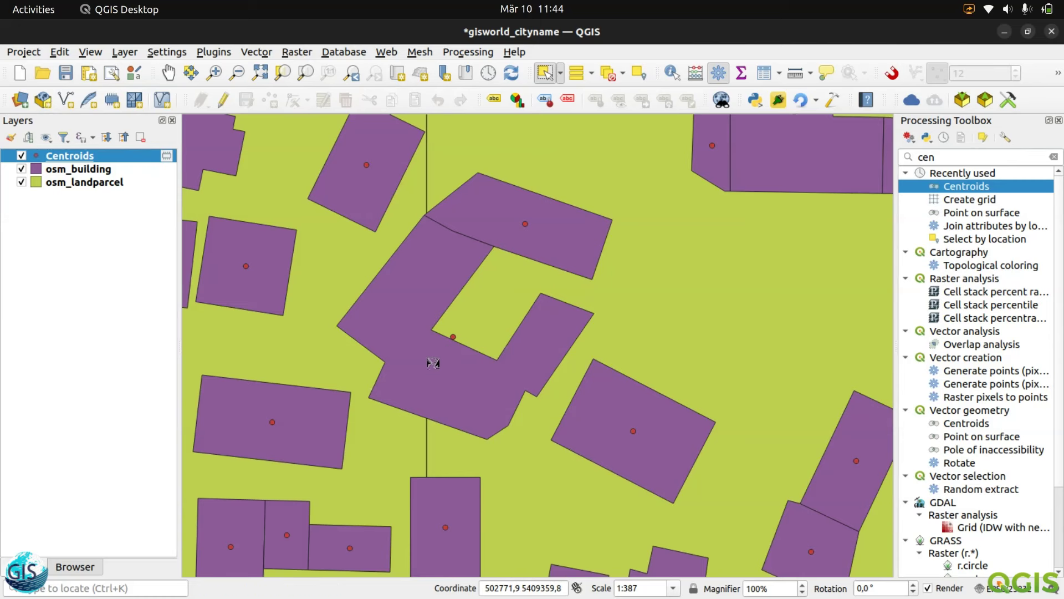
{"action": "scroll", "coordinate": [450, 347], "scroll_direction": "up", "scroll_amount": 1}
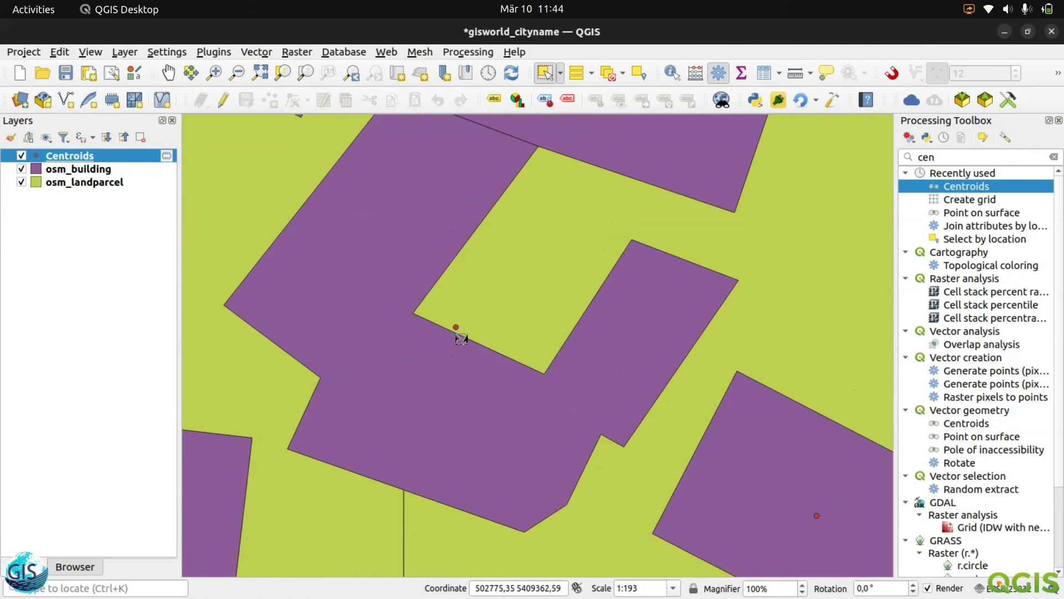
{"action": "scroll", "coordinate": [498, 326], "scroll_direction": "down", "scroll_amount": 1}
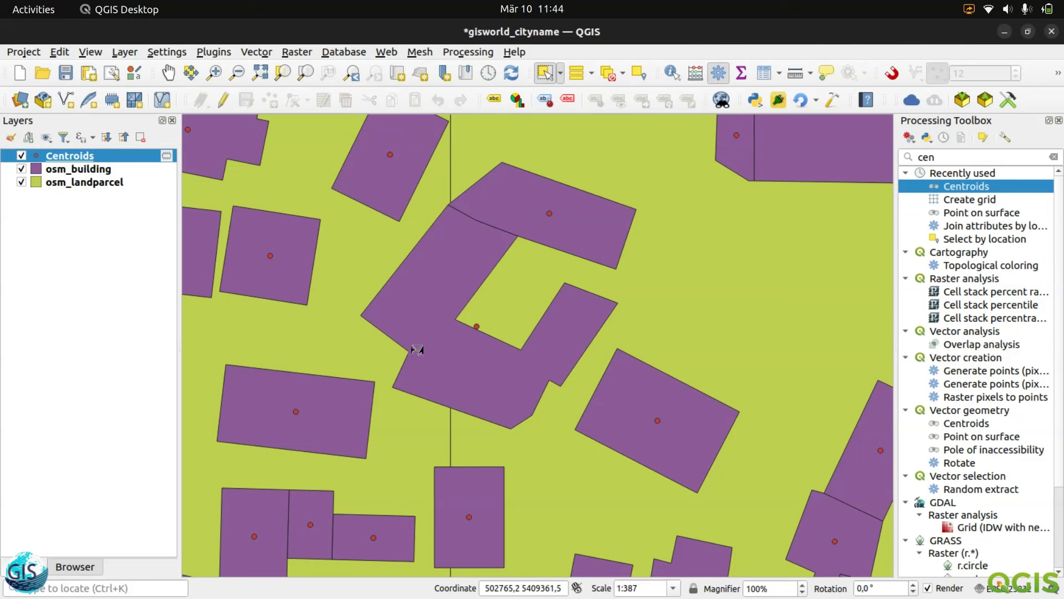
{"action": "scroll", "coordinate": [493, 324], "scroll_direction": "down", "scroll_amount": 2}
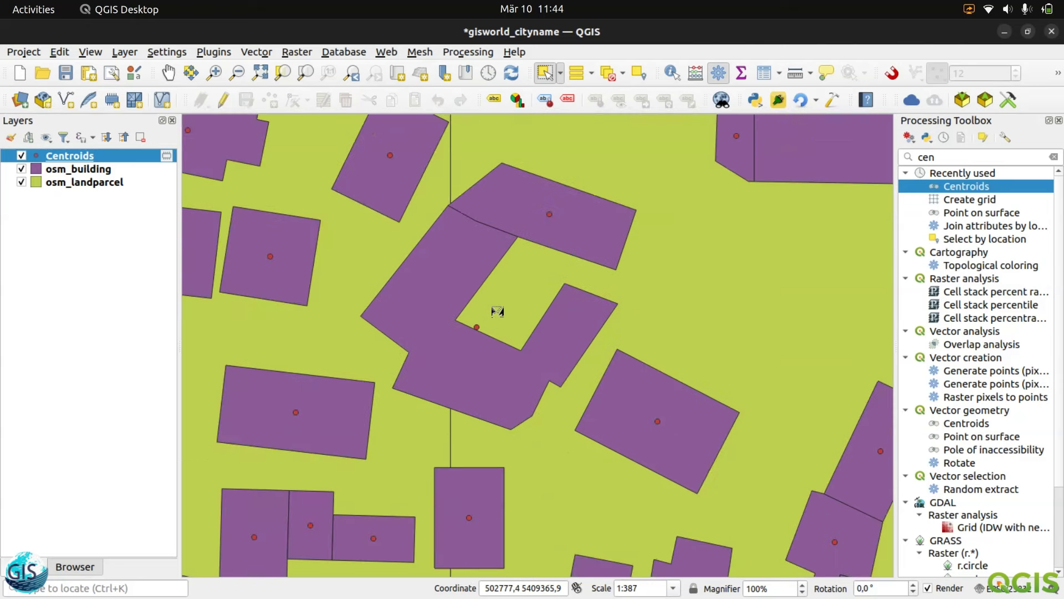
{"action": "scroll", "coordinate": [516, 314], "scroll_direction": "down", "scroll_amount": 2}
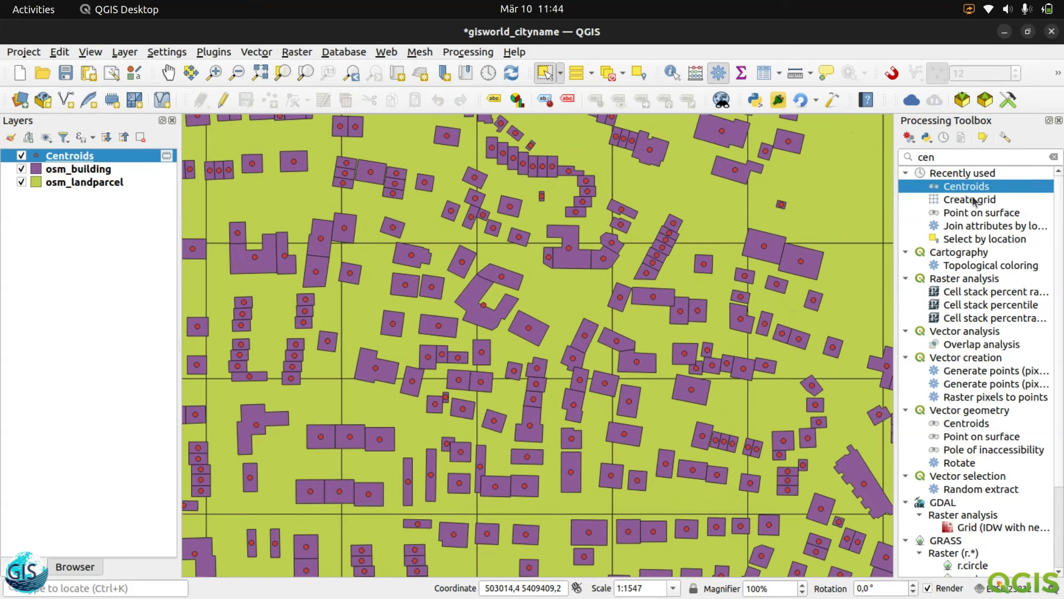
Run Point on surface with osm_building as the input layer
{"action": "double_click", "coordinate": [981, 215]}
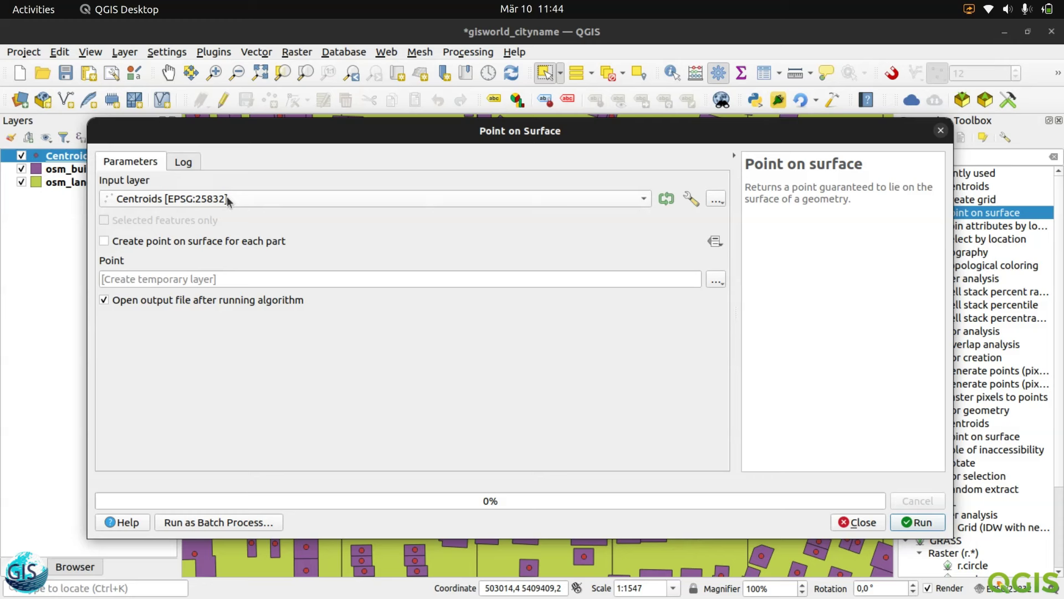
{"action": "left_click", "coordinate": [227, 201]}
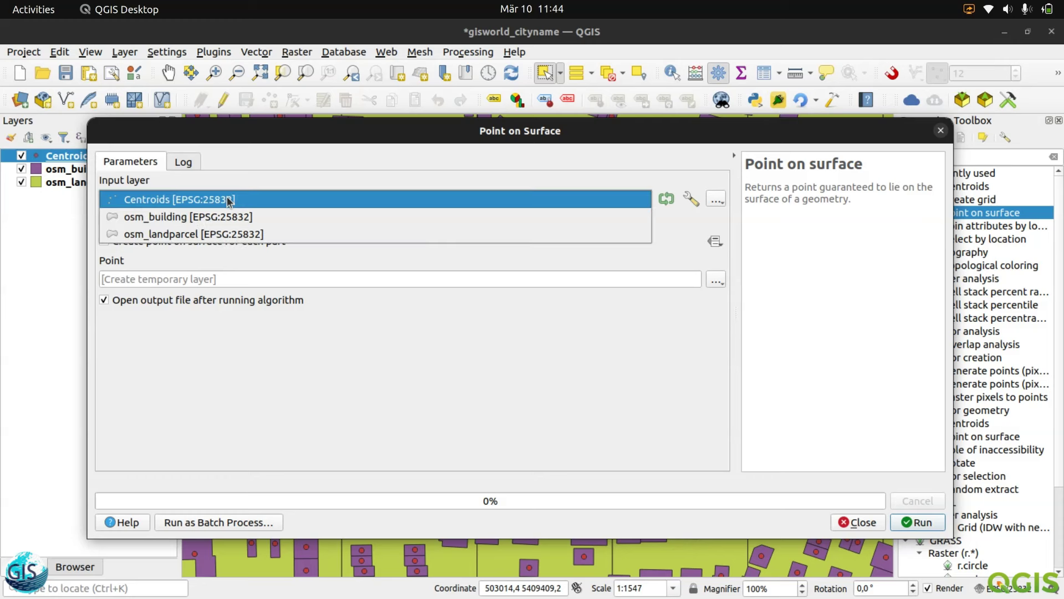
{"action": "left_click", "coordinate": [209, 235]}
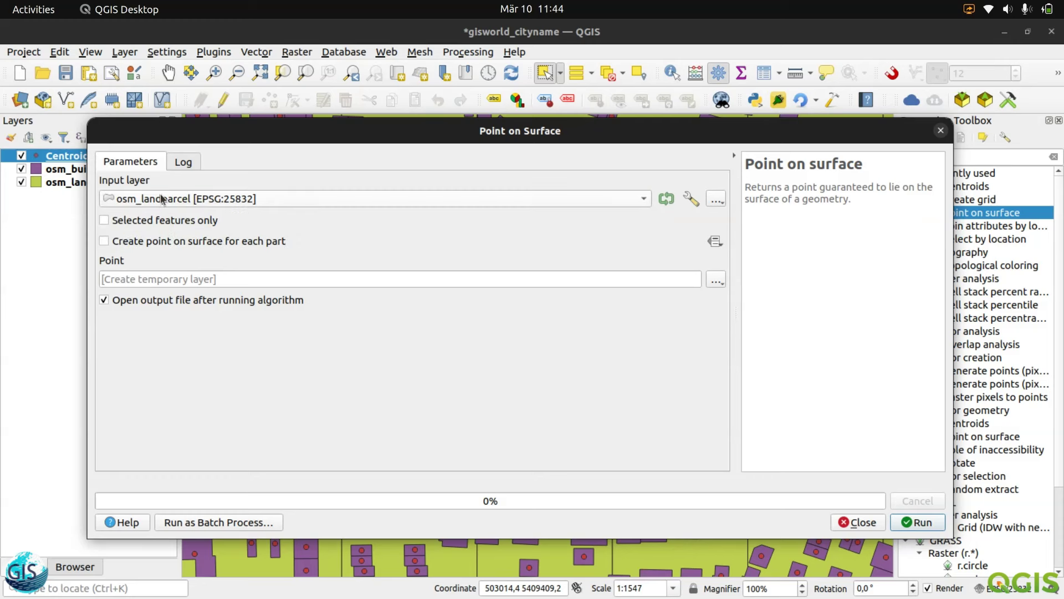
{"action": "left_click", "coordinate": [182, 201]}
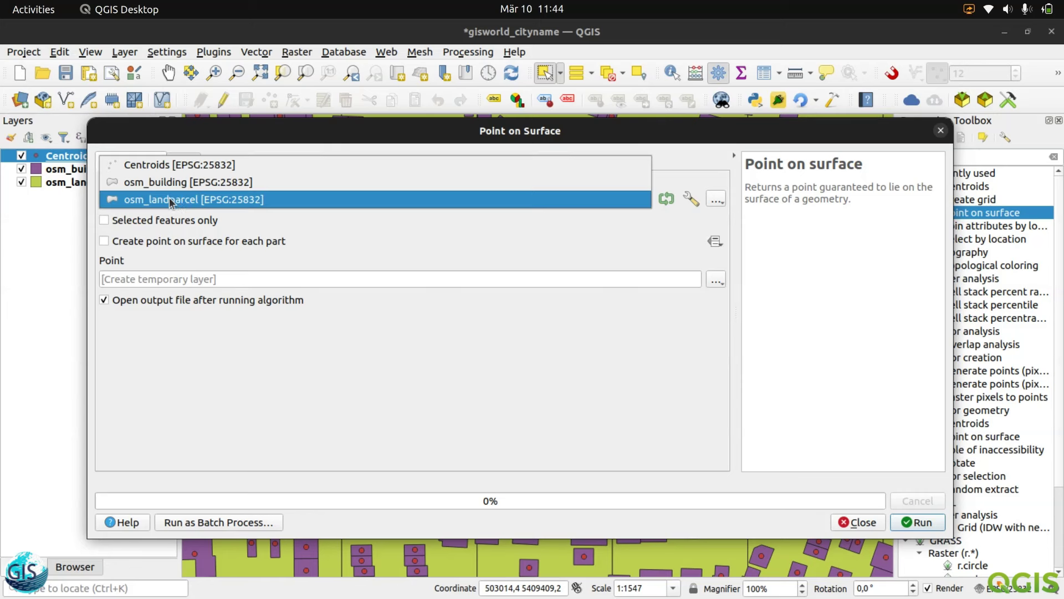
{"action": "left_click", "coordinate": [186, 183]}
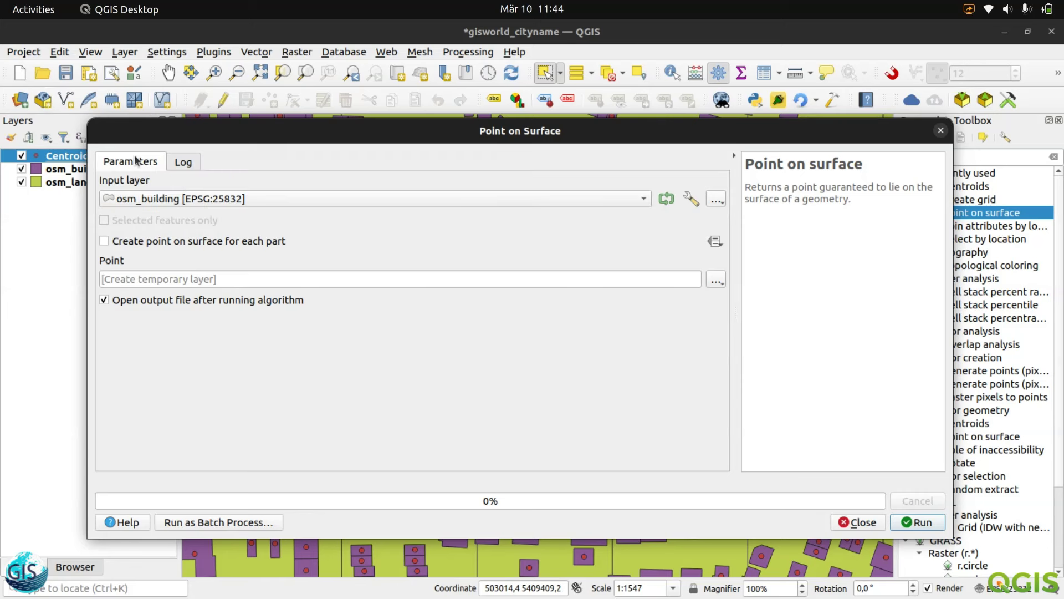
{"action": "left_click", "coordinate": [920, 523]}
{"action": "left_click", "coordinate": [941, 130]}
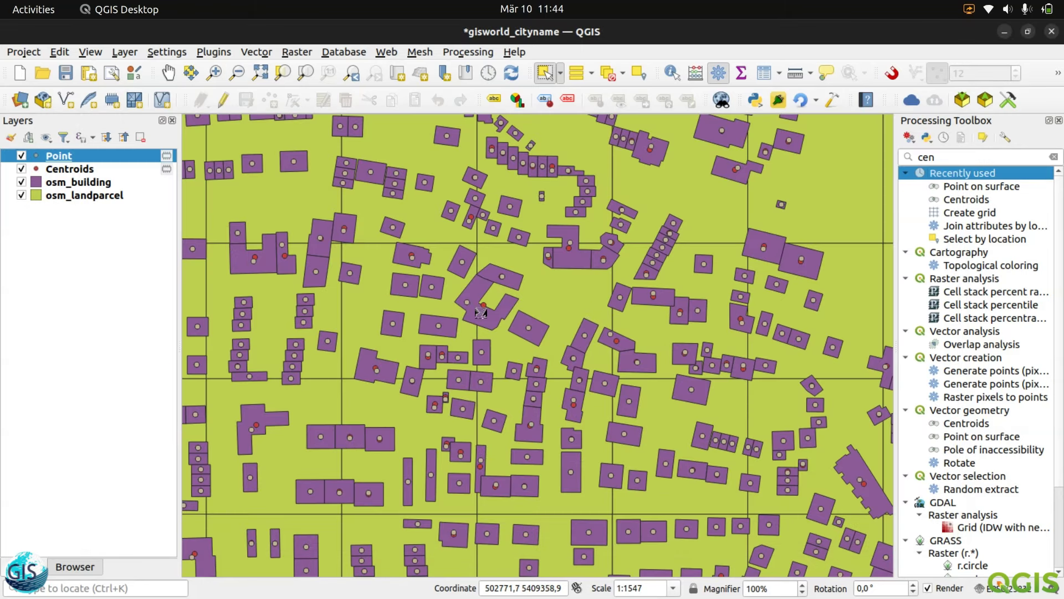
{"action": "scroll", "coordinate": [481, 313], "scroll_direction": "up", "scroll_amount": 2}
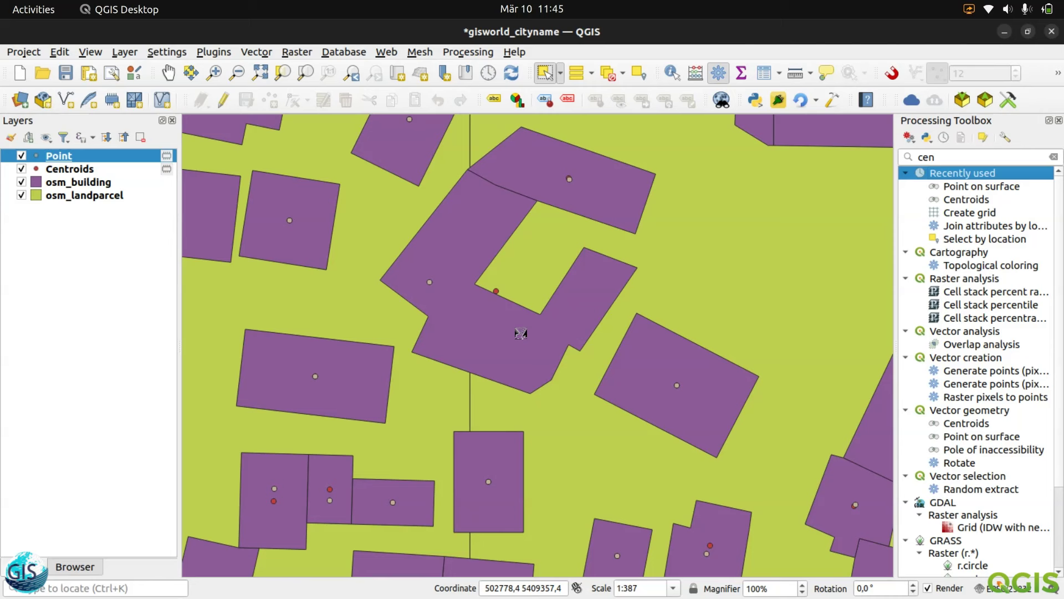
{"action": "scroll", "coordinate": [521, 333], "scroll_direction": "down", "scroll_amount": 3}
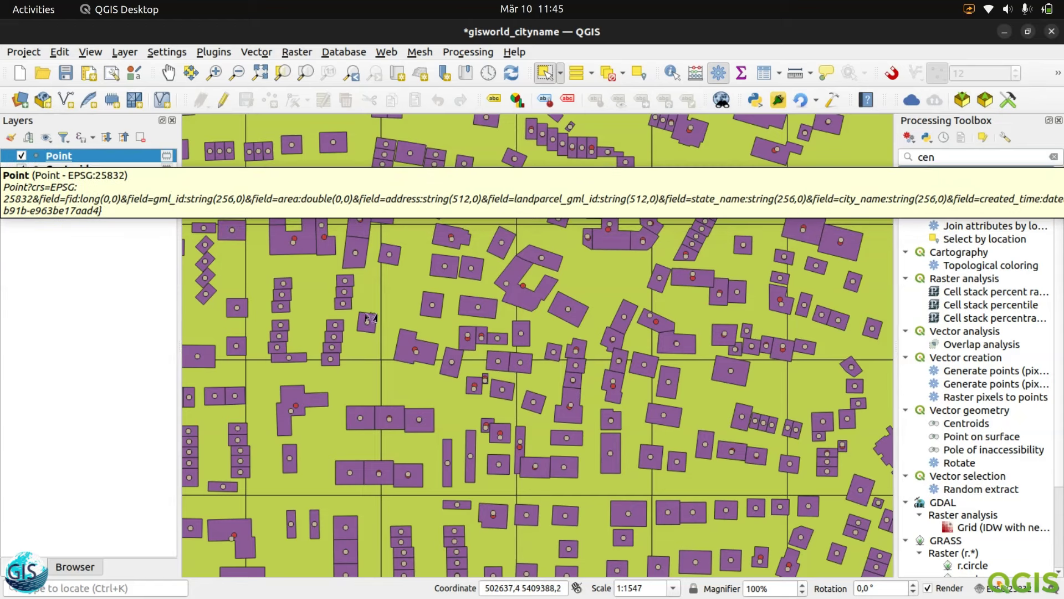
{"action": "scroll", "coordinate": [529, 279], "scroll_direction": "up", "scroll_amount": 1}
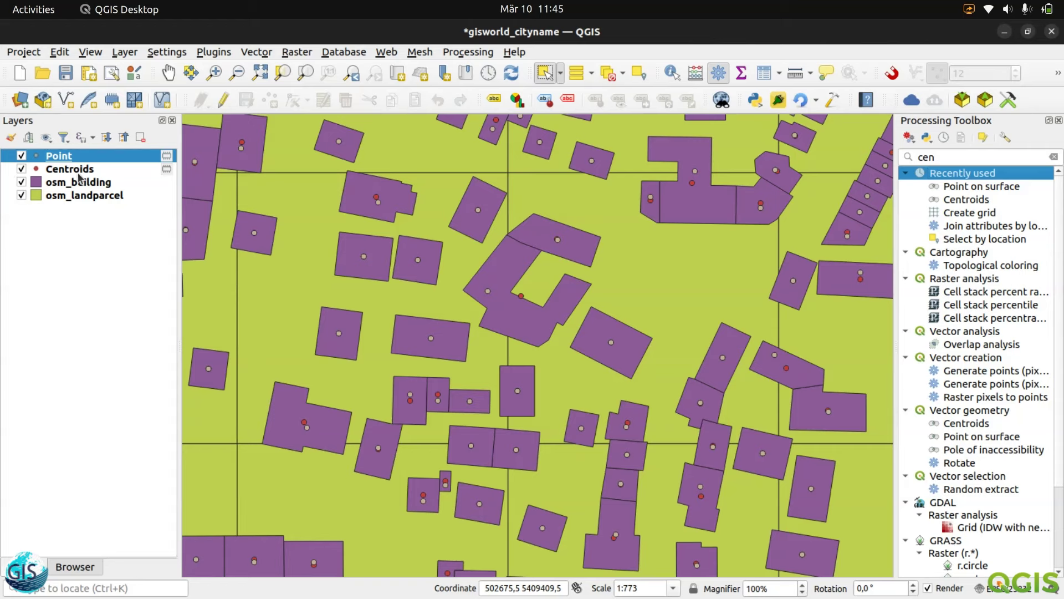
Remove the Centroids layer from the project
{"action": "left_click", "coordinate": [96, 173]}
{"action": "left_click", "coordinate": [140, 137]}
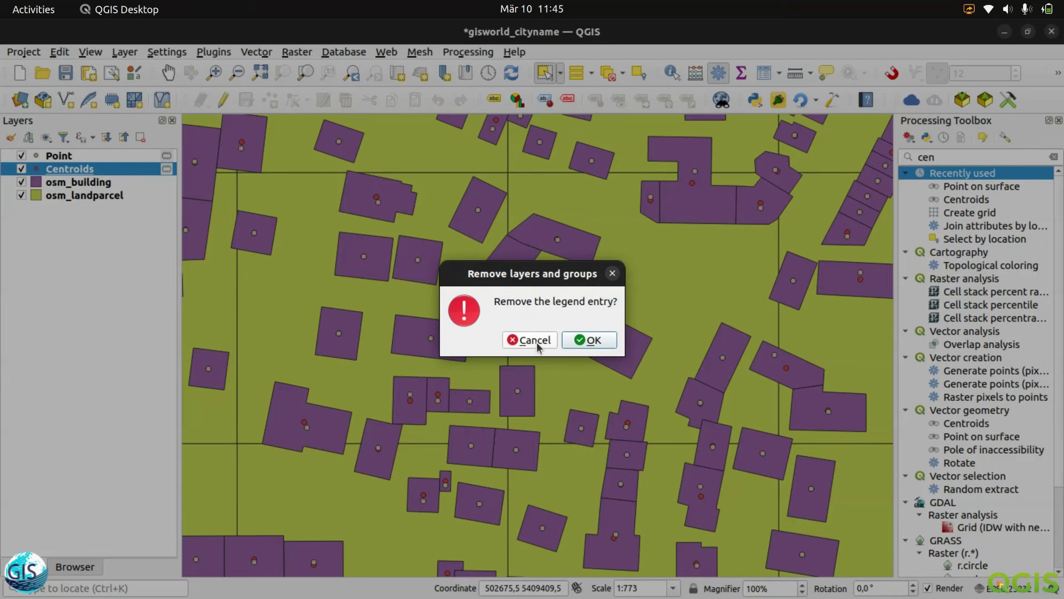
{"action": "left_click", "coordinate": [593, 341]}
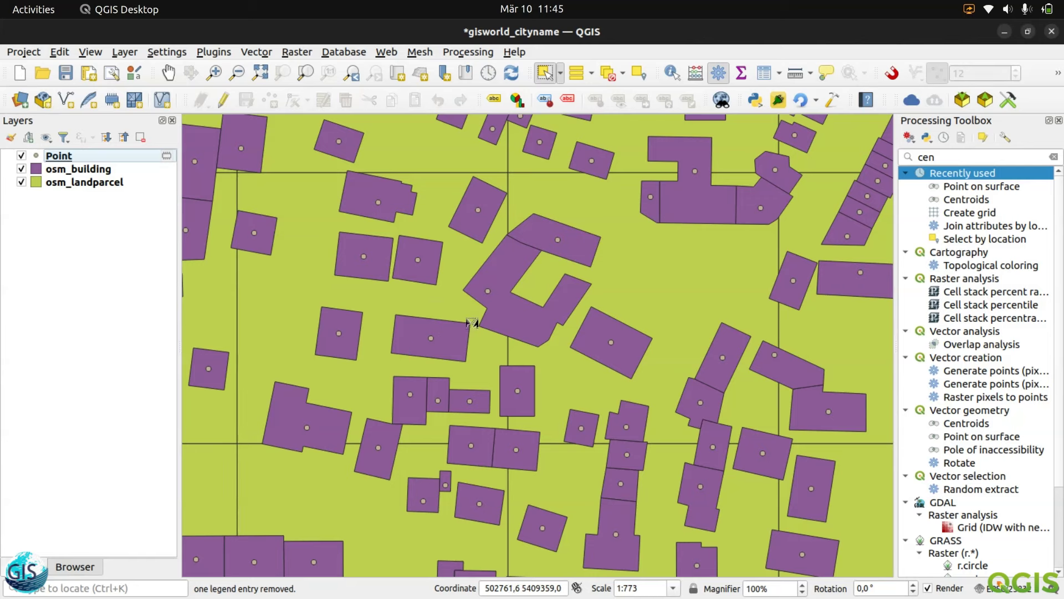
Inspect the surface points across the map, then select the Point layer
{"action": "scroll", "coordinate": [496, 306], "scroll_direction": "down", "scroll_amount": 1}
{"action": "scroll", "coordinate": [490, 298], "scroll_direction": "down", "scroll_amount": 3}
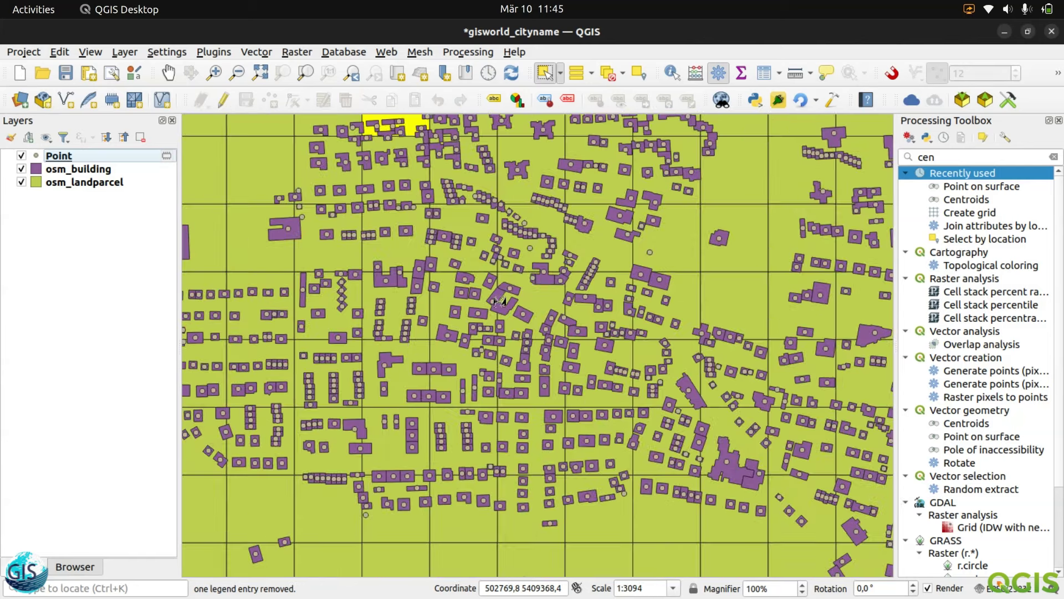
{"action": "scroll", "coordinate": [688, 237], "scroll_direction": "up", "scroll_amount": 1}
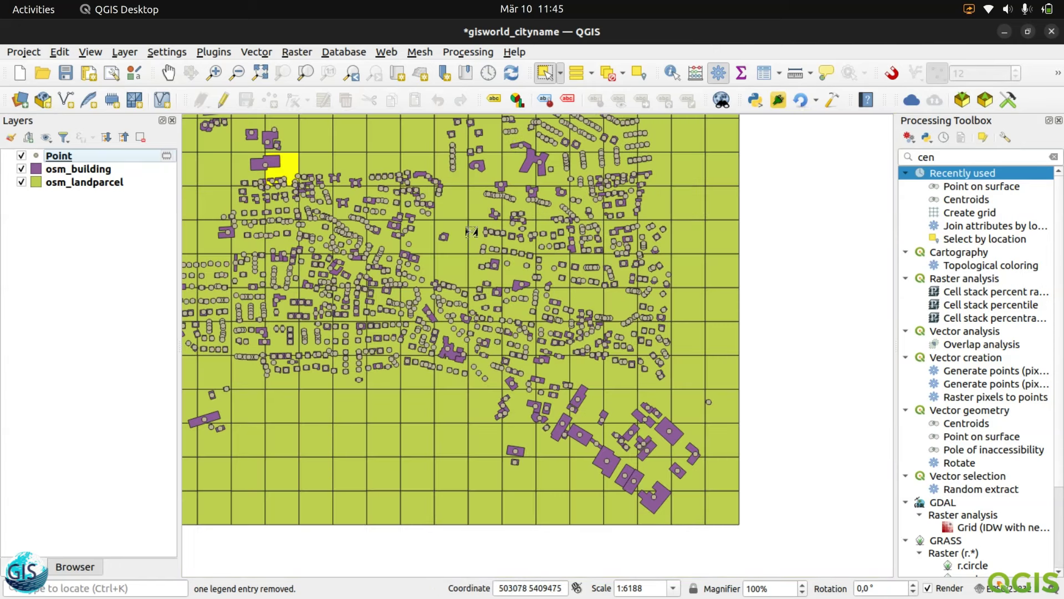
{"action": "scroll", "coordinate": [484, 238], "scroll_direction": "down", "scroll_amount": 1}
{"action": "left_click_drag", "start_coordinate": [484, 238], "coordinate": [528, 268]}
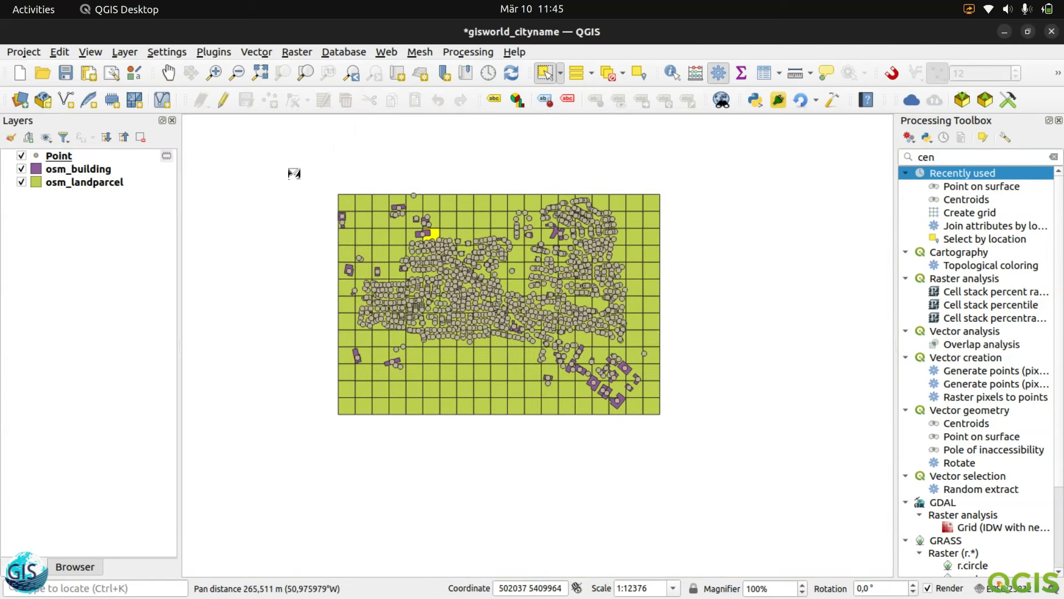
{"action": "scroll", "coordinate": [504, 261], "scroll_direction": "up", "scroll_amount": 1}
{"action": "scroll", "coordinate": [504, 261], "scroll_direction": "up", "scroll_amount": 1}
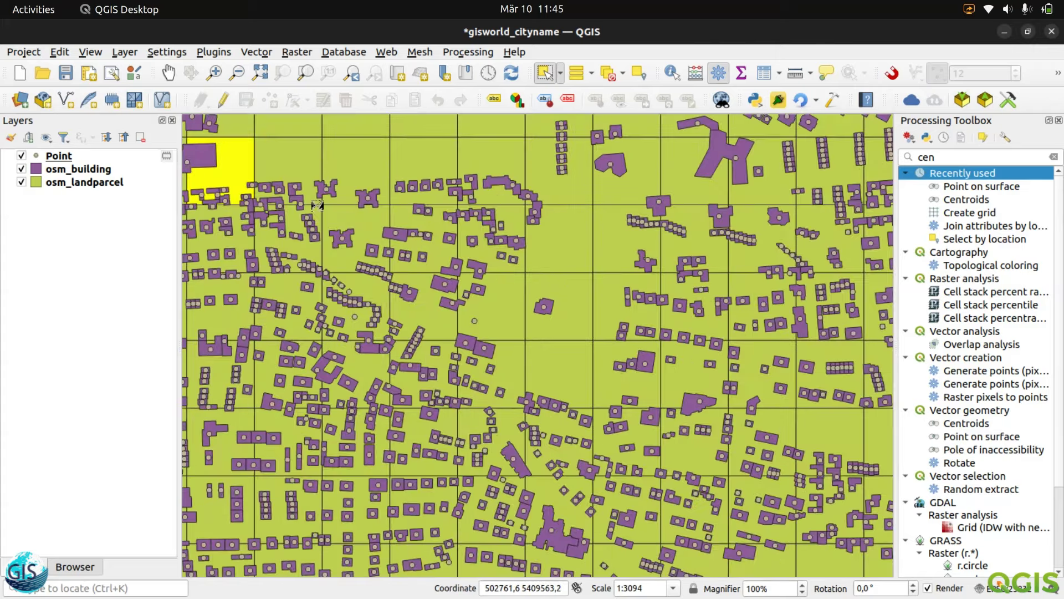
{"action": "scroll", "coordinate": [414, 353], "scroll_direction": "down", "scroll_amount": 1}
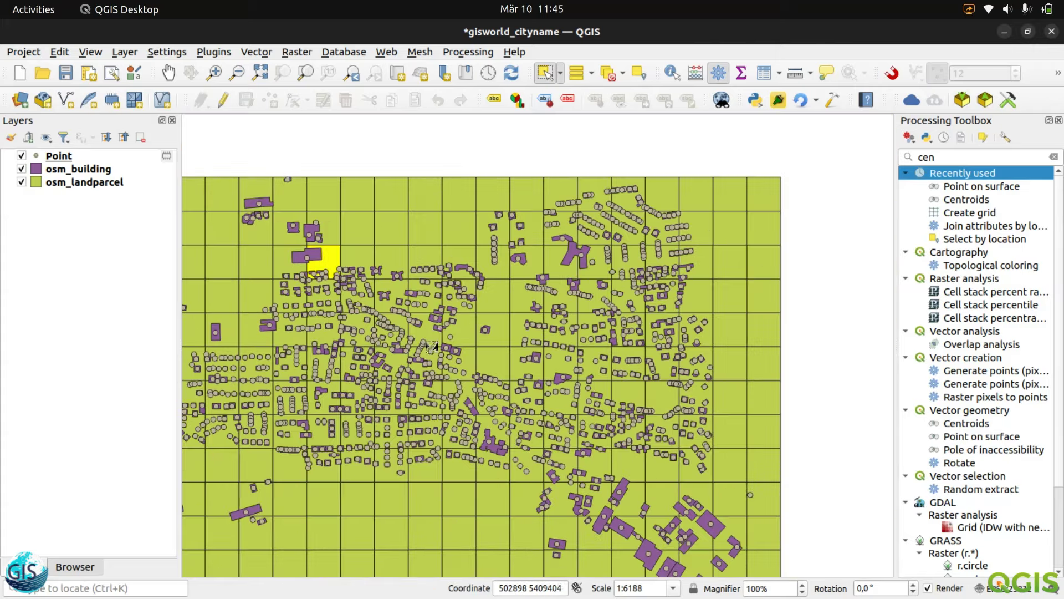
{"action": "left_click_drag", "start_coordinate": [411, 440], "coordinate": [437, 375]}
{"action": "scroll", "coordinate": [448, 352], "scroll_direction": "up", "scroll_amount": 2}
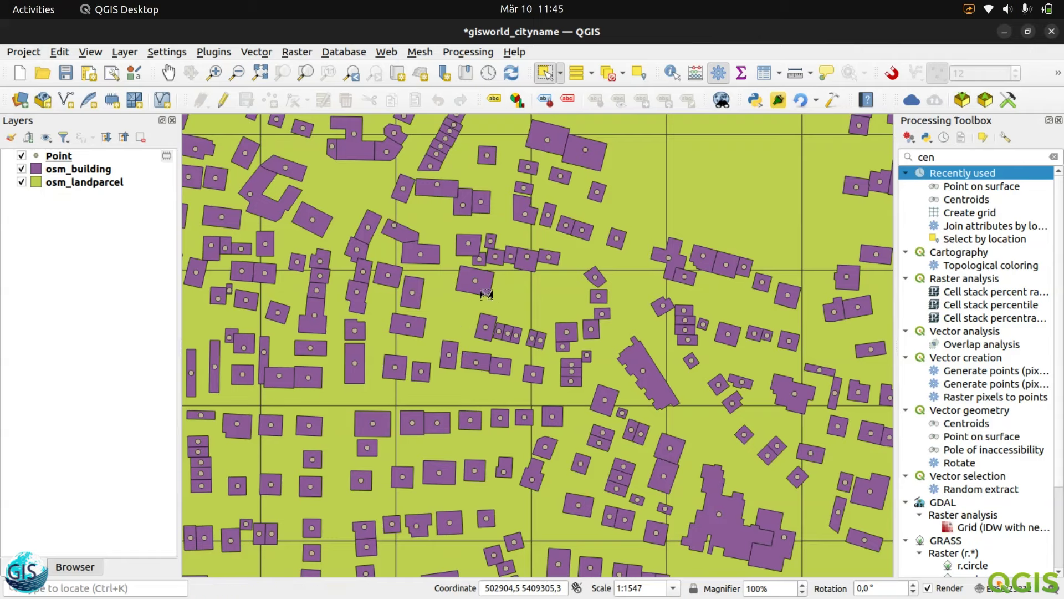
{"action": "scroll", "coordinate": [530, 272], "scroll_direction": "down", "scroll_amount": 1}
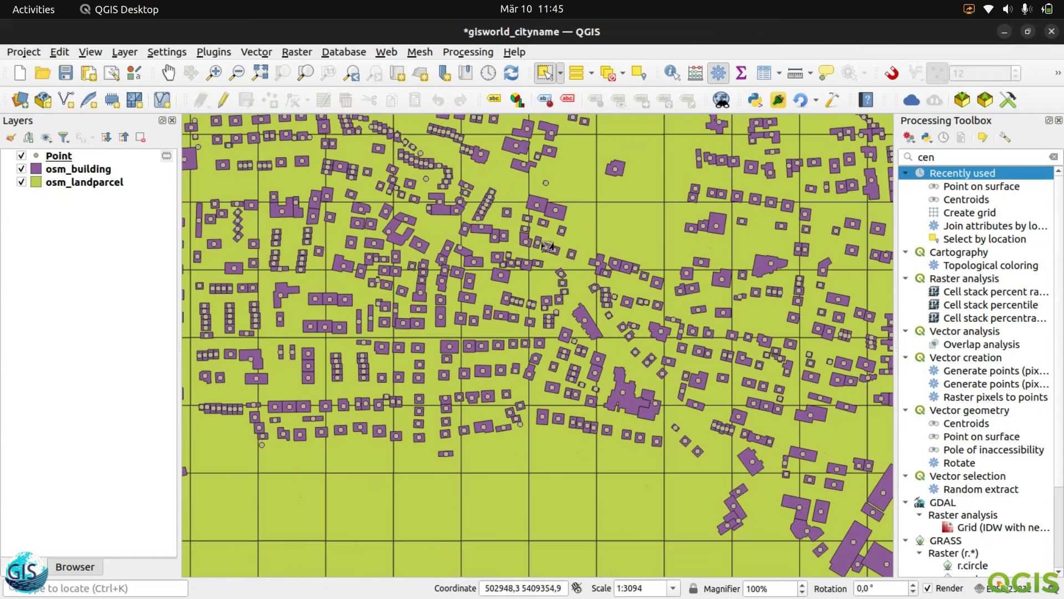
{"action": "left_click_drag", "start_coordinate": [490, 188], "coordinate": [521, 215]}
{"action": "left_click", "coordinate": [84, 158]}
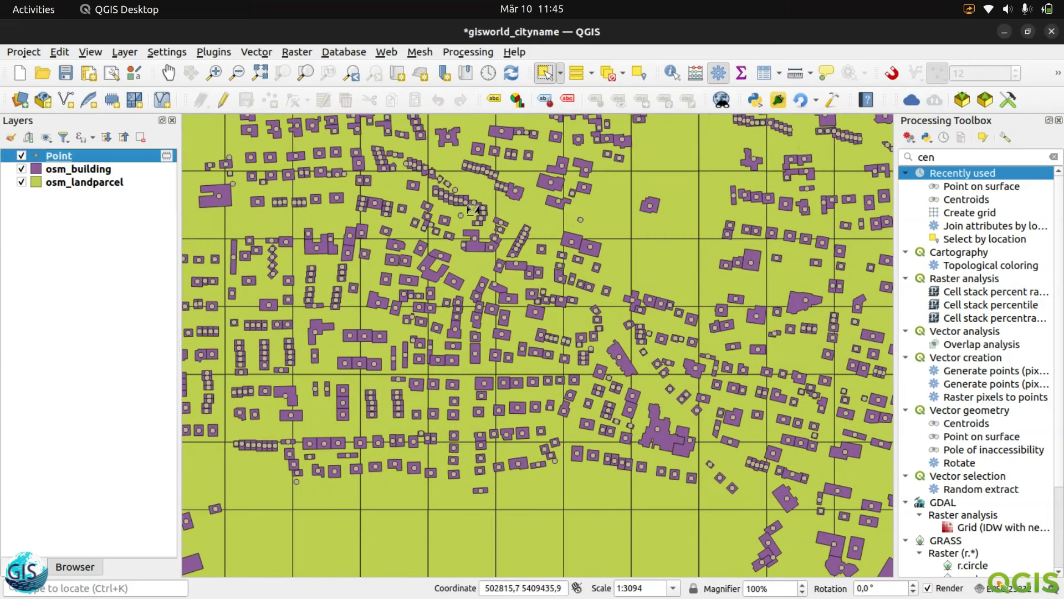
{"action": "scroll", "coordinate": [466, 201], "scroll_direction": "up", "scroll_amount": 2}
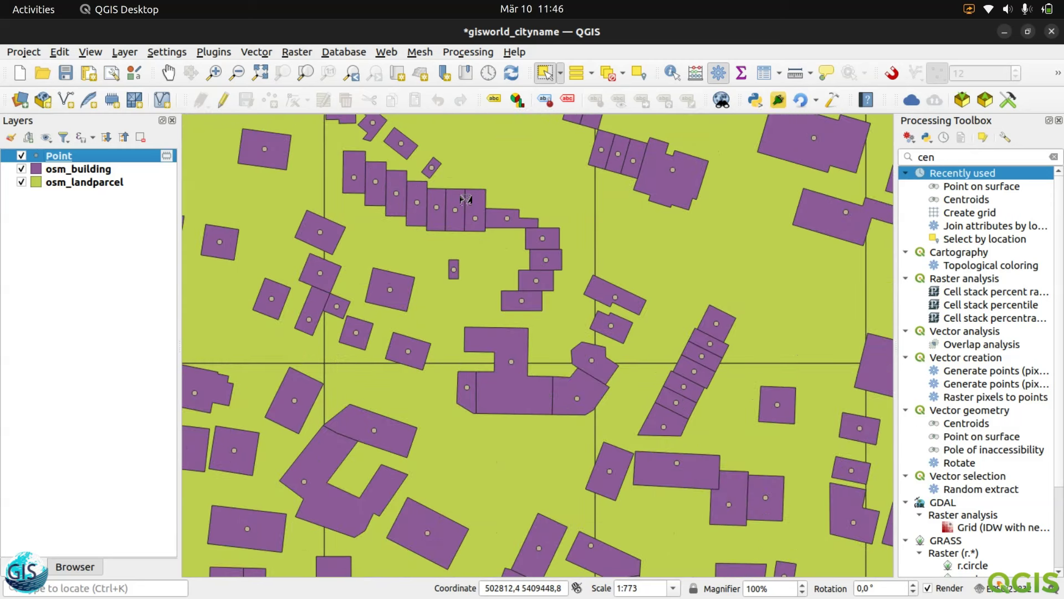
Run Join Attributes by Location on the Point layer with osm_landparcel as the join layer
{"action": "key", "text": "ctrl+alt+t"}
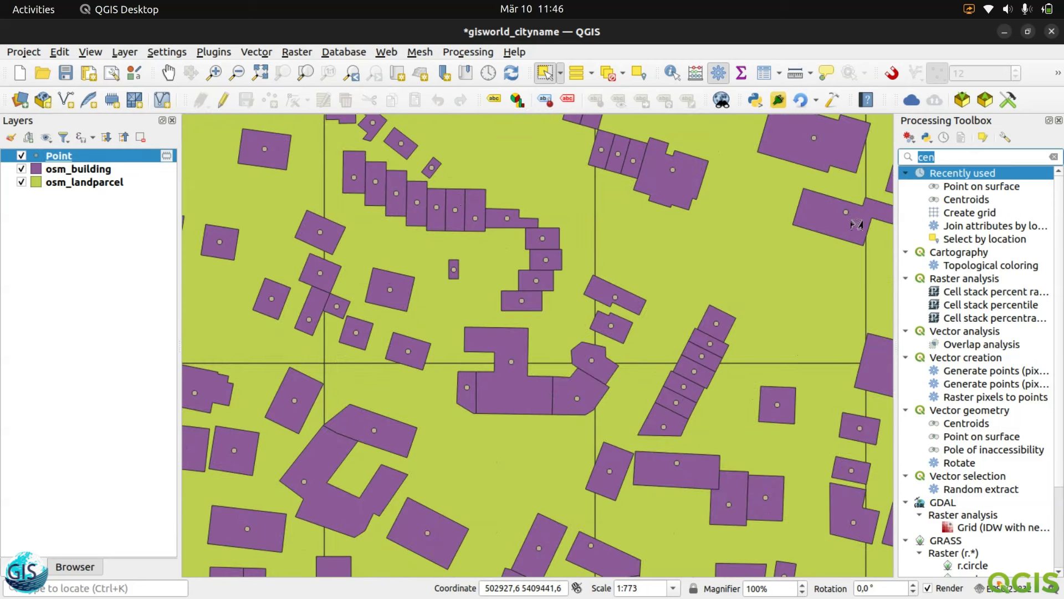
{"action": "type", "text": "locatio"}
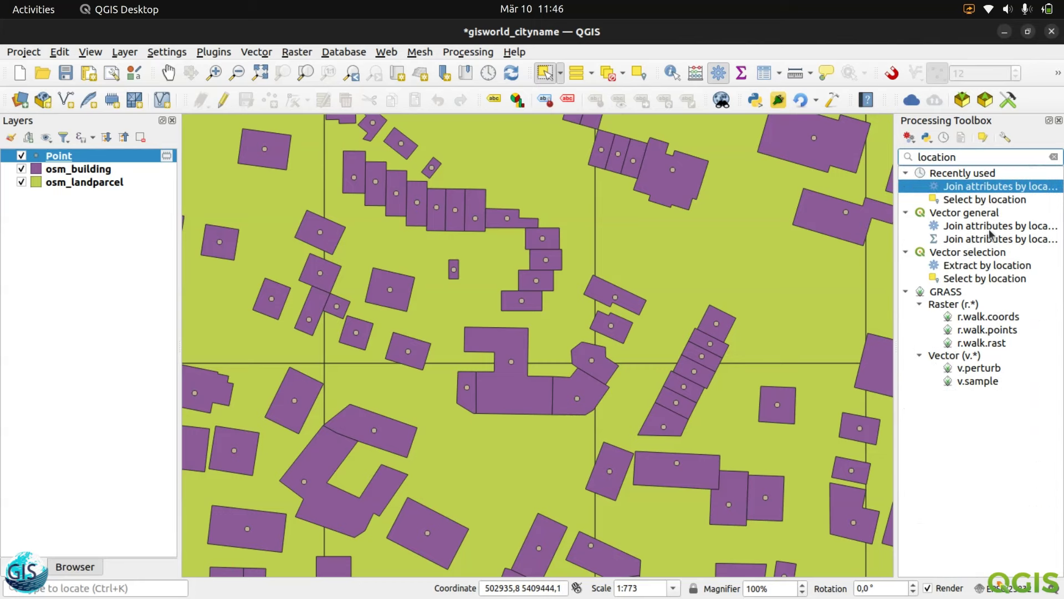
{"action": "double_click", "coordinate": [988, 187]}
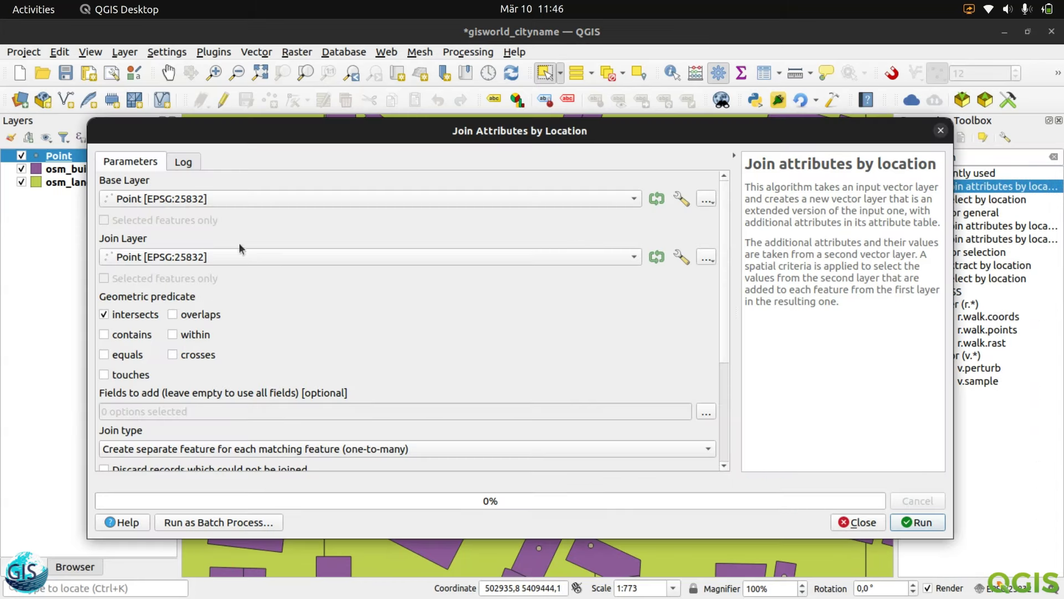
{"action": "left_click_drag", "start_coordinate": [233, 136], "coordinate": [249, 135]}
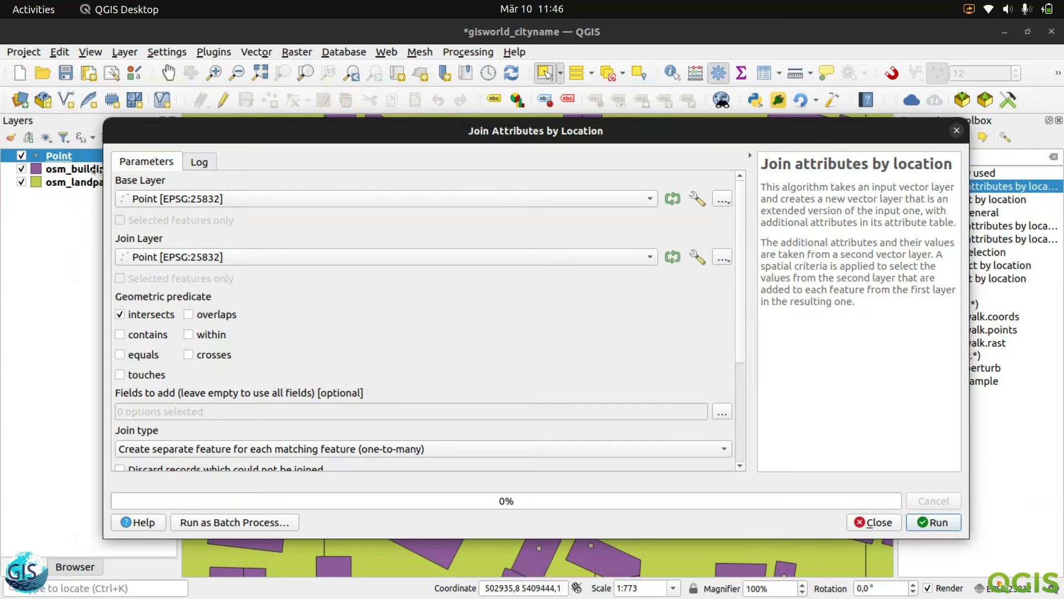
{"action": "left_click", "coordinate": [162, 255]}
{"action": "left_click", "coordinate": [184, 242]}
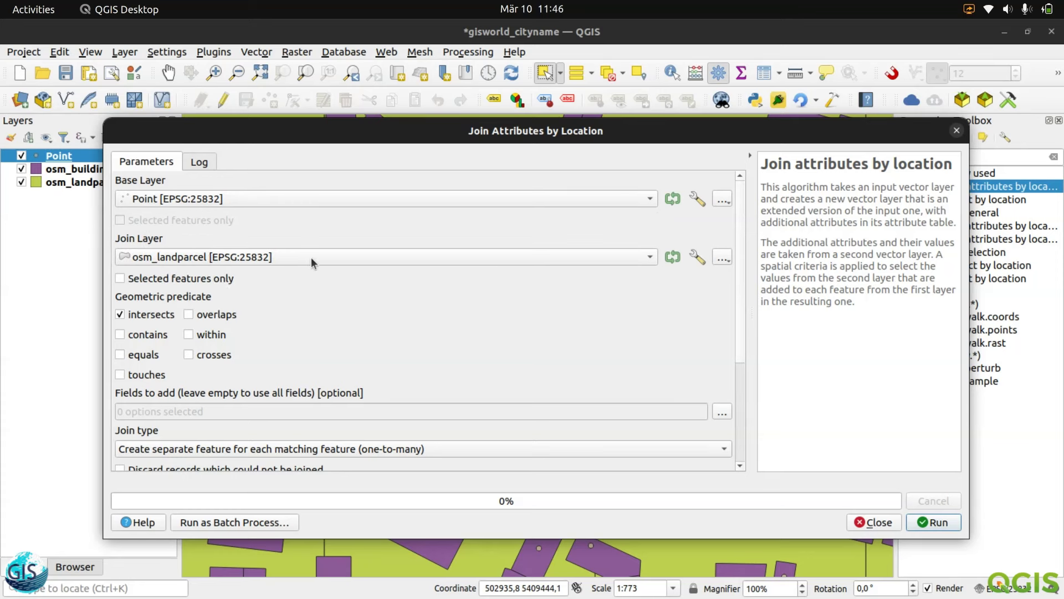
{"action": "left_click_drag", "start_coordinate": [359, 136], "coordinate": [343, 102]}
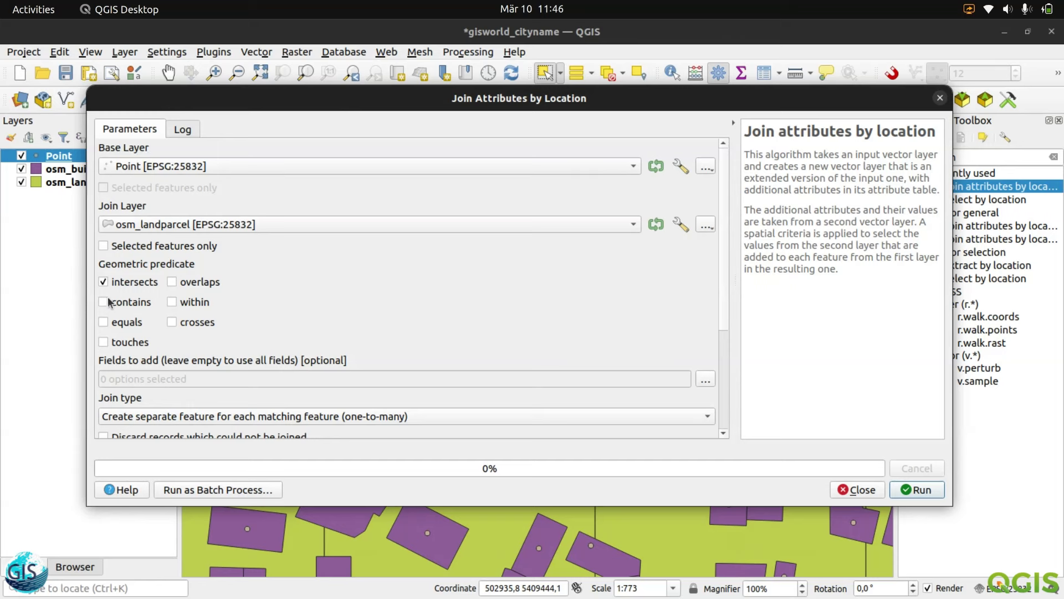
{"action": "left_click_drag", "start_coordinate": [722, 235], "coordinate": [722, 326]}
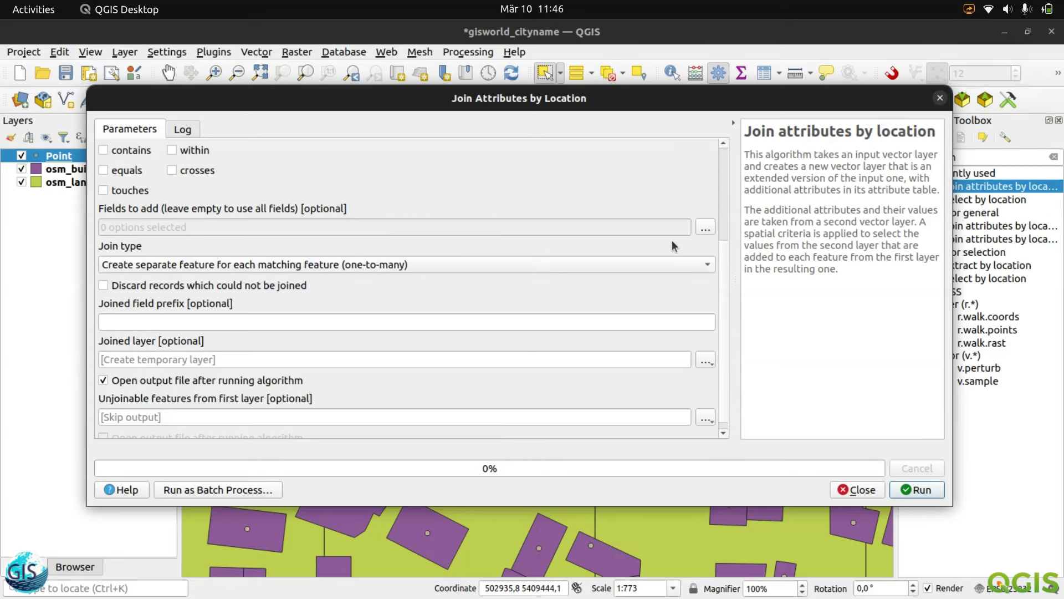
{"action": "left_click_drag", "start_coordinate": [724, 257], "coordinate": [735, 168]}
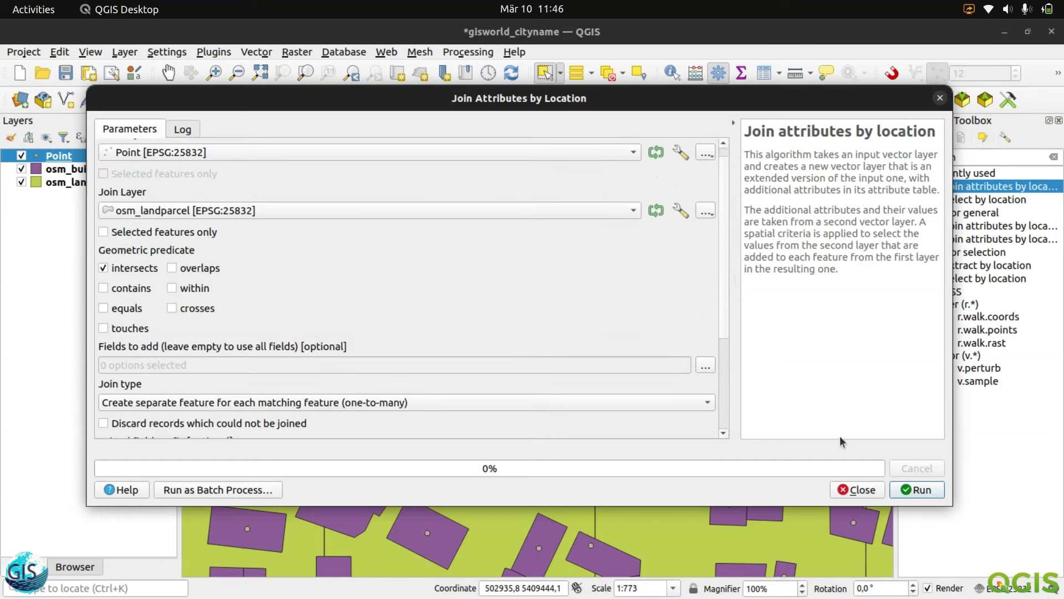
{"action": "left_click", "coordinate": [926, 493]}
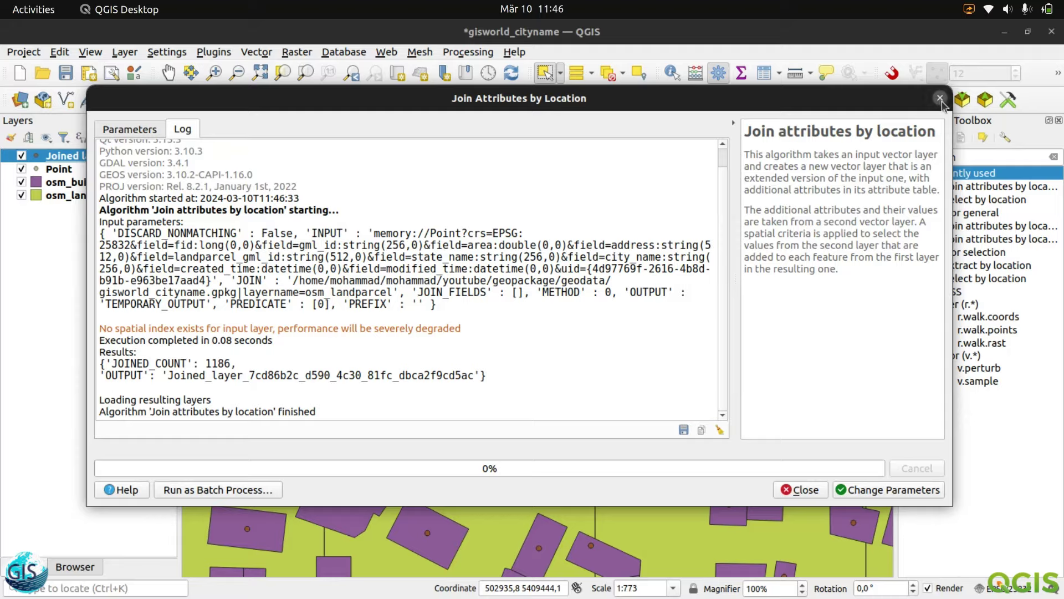
Review the Joined layer's attribute table for gml_id_2 and number values, then close it
{"action": "left_click", "coordinate": [939, 97]}
{"action": "right_click", "coordinate": [91, 156]}
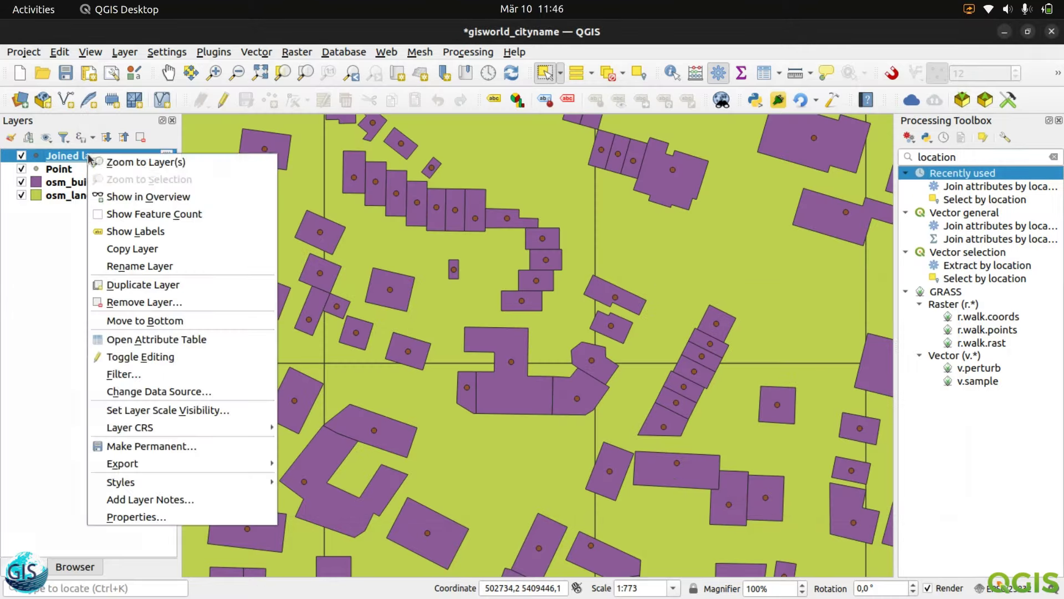
{"action": "left_click", "coordinate": [167, 340]}
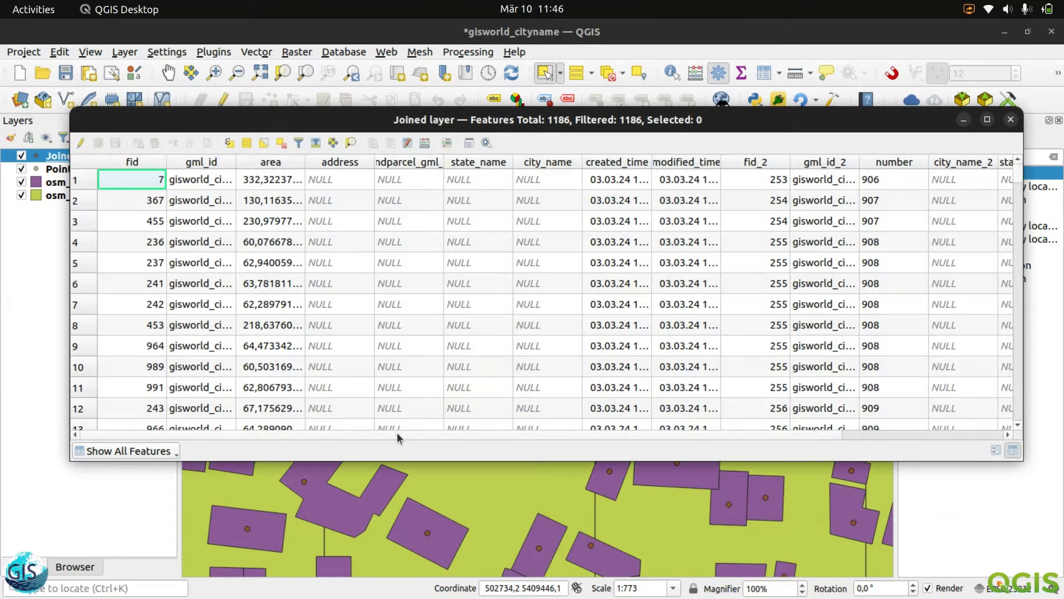
{"action": "left_click_drag", "start_coordinate": [398, 436], "coordinate": [704, 438]}
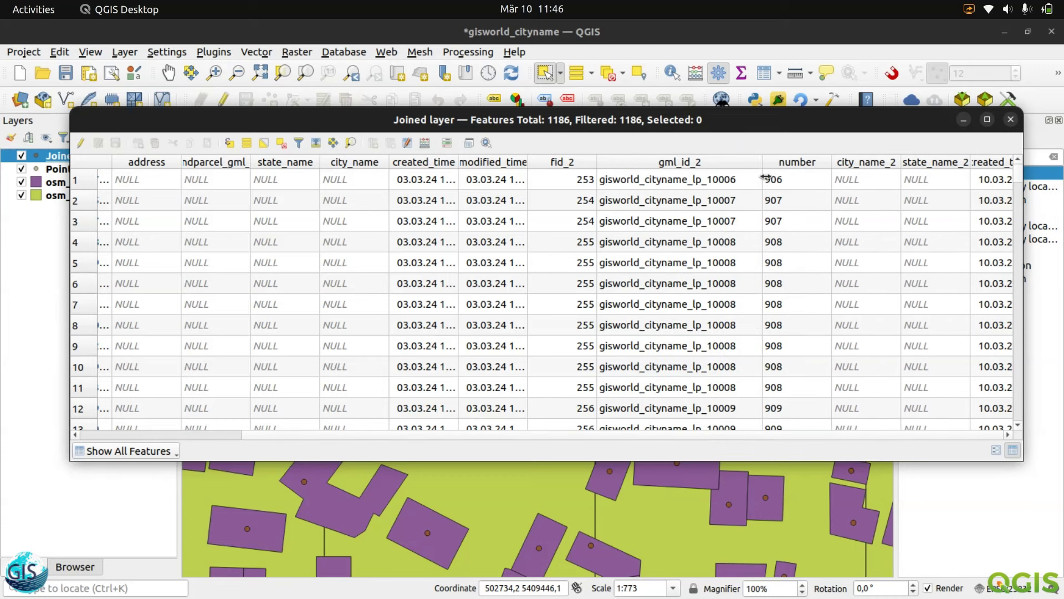
{"action": "left_click_drag", "start_coordinate": [768, 179], "coordinate": [766, 179]}
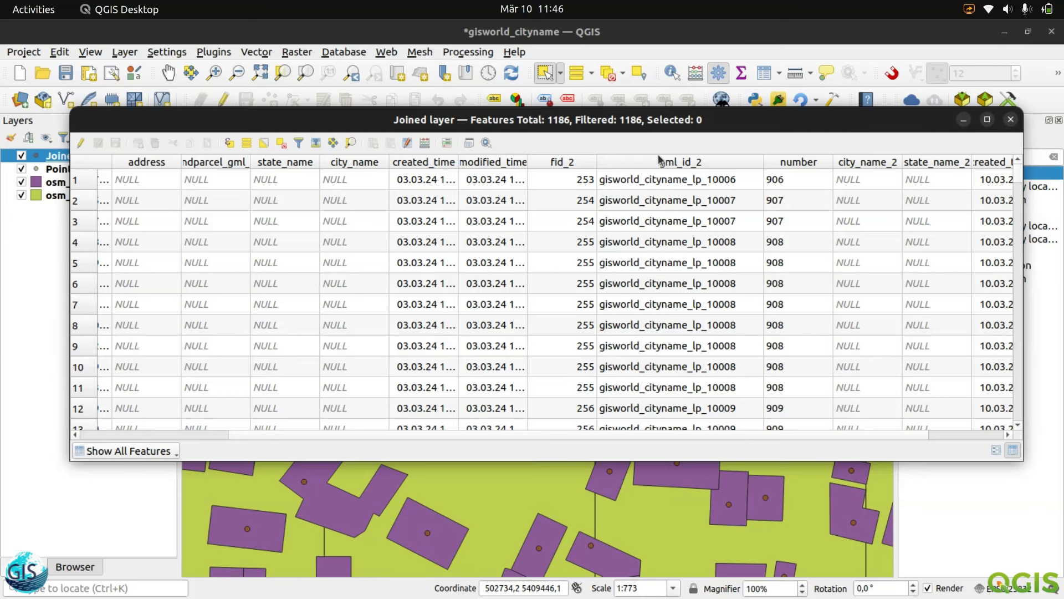
{"action": "left_click", "coordinate": [1010, 121]}
Remove the Point layer from the project
{"action": "left_click", "coordinate": [83, 169]}
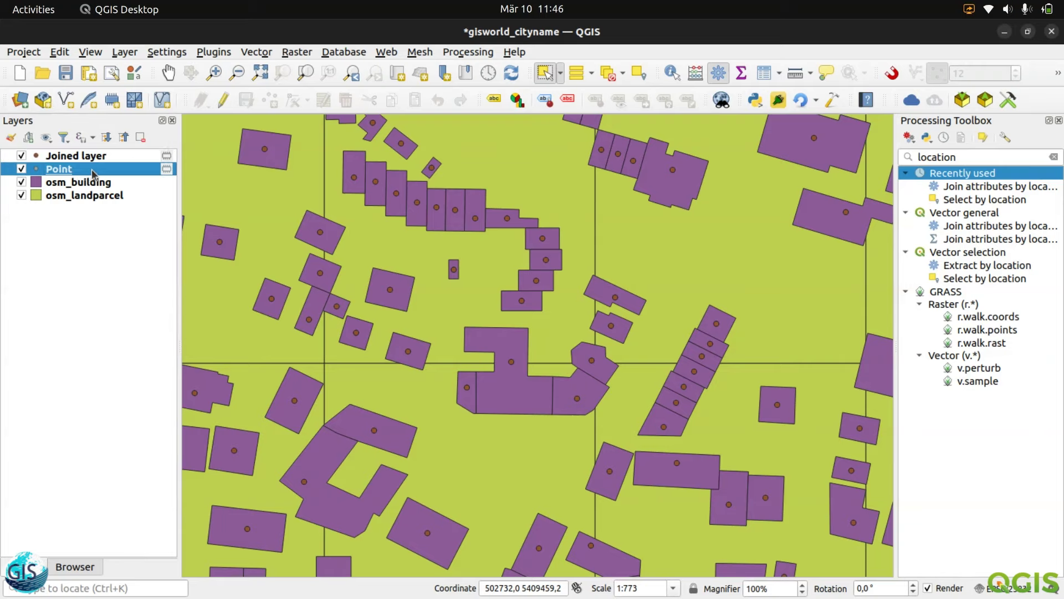
{"action": "left_click", "coordinate": [146, 142]}
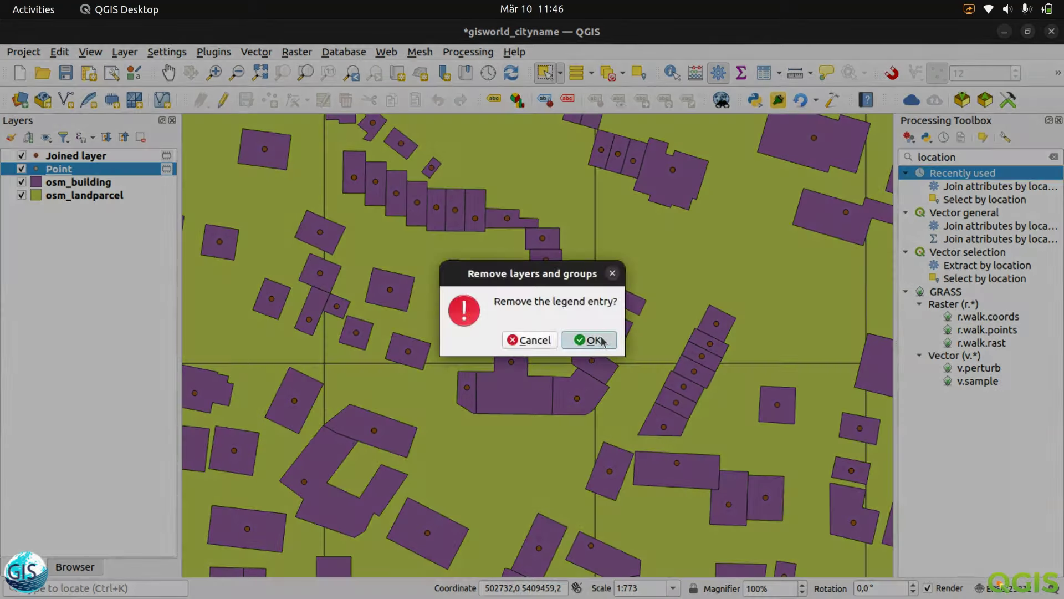
{"action": "left_click", "coordinate": [591, 338]}
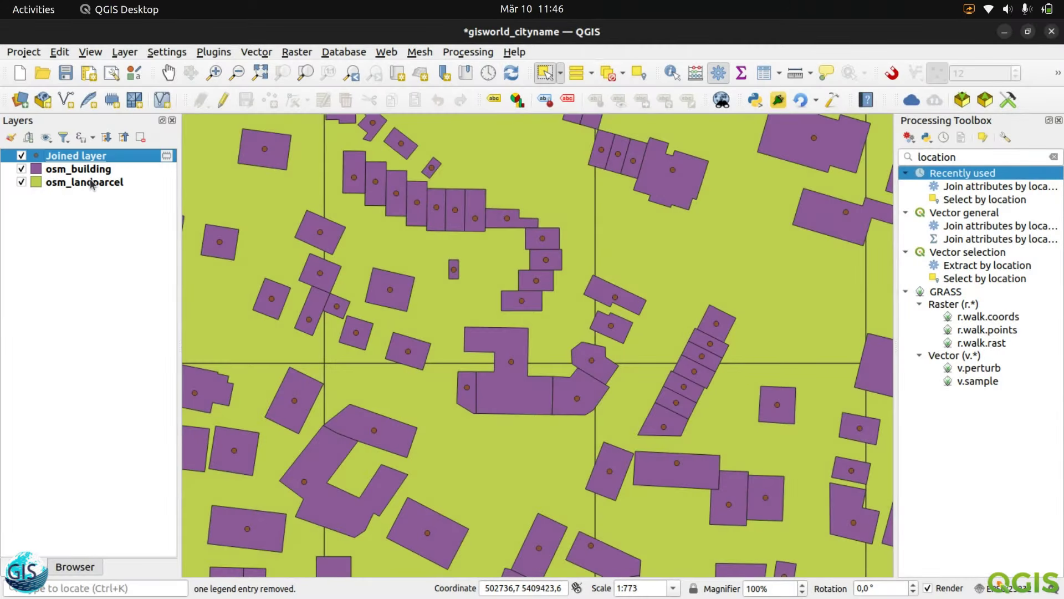
Turn on Show Feature Count for the Joined layer and osm_building
{"action": "left_click", "coordinate": [92, 182]}
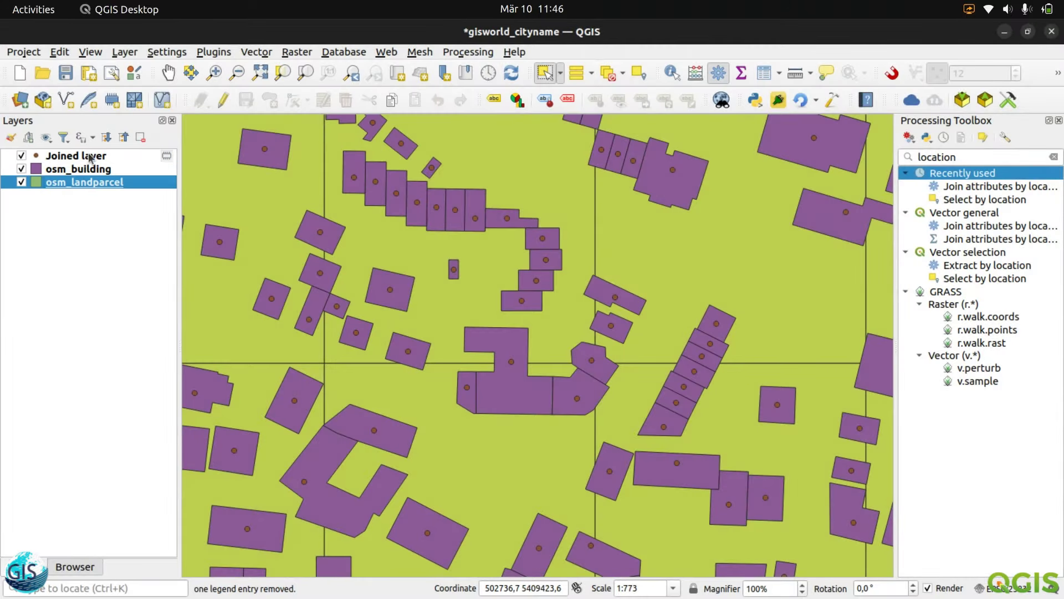
{"action": "left_click", "coordinate": [77, 156]}
{"action": "left_click", "coordinate": [77, 171]}
{"action": "right_click", "coordinate": [94, 159]}
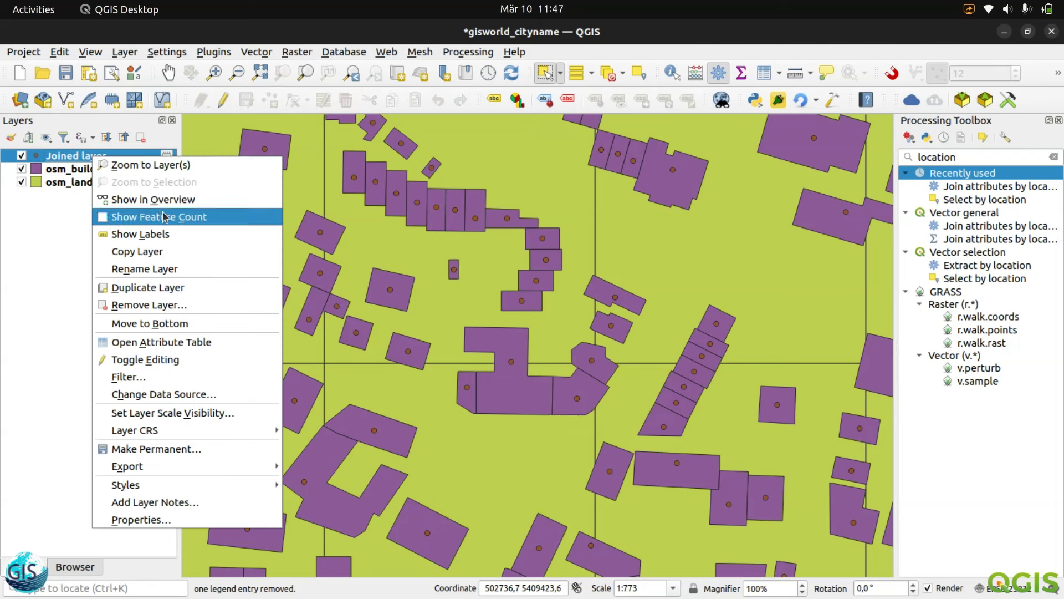
{"action": "left_click", "coordinate": [165, 217]}
{"action": "right_click", "coordinate": [101, 172]}
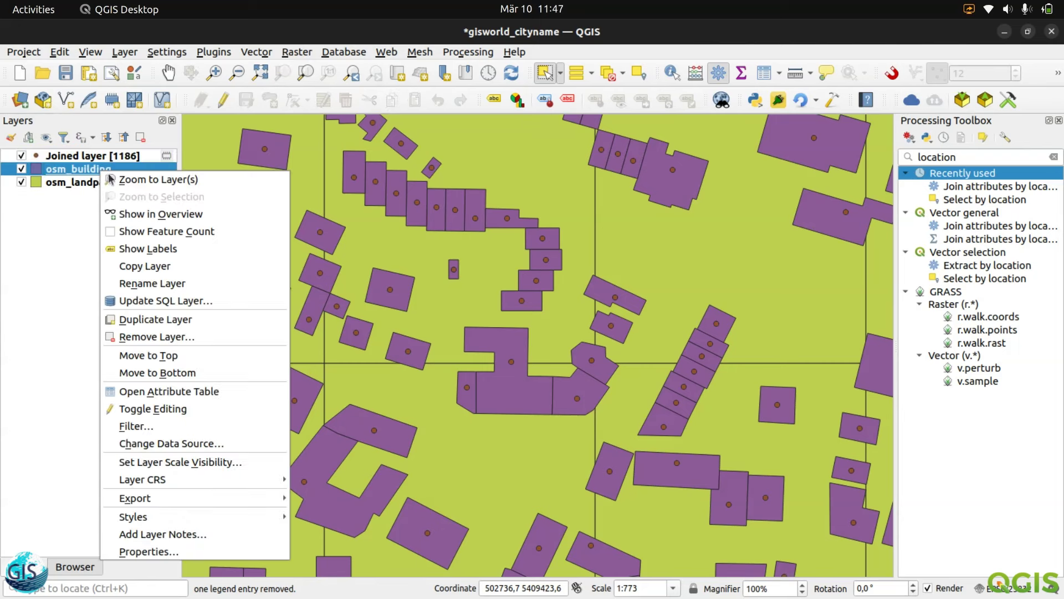
{"action": "left_click", "coordinate": [143, 231]}
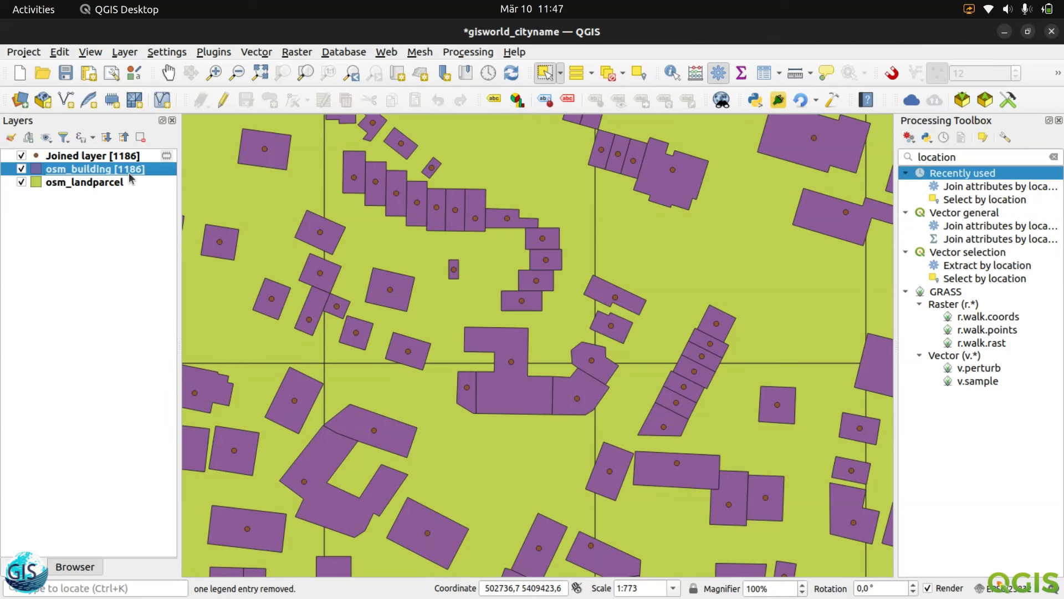
{"action": "right_click", "coordinate": [81, 173]}
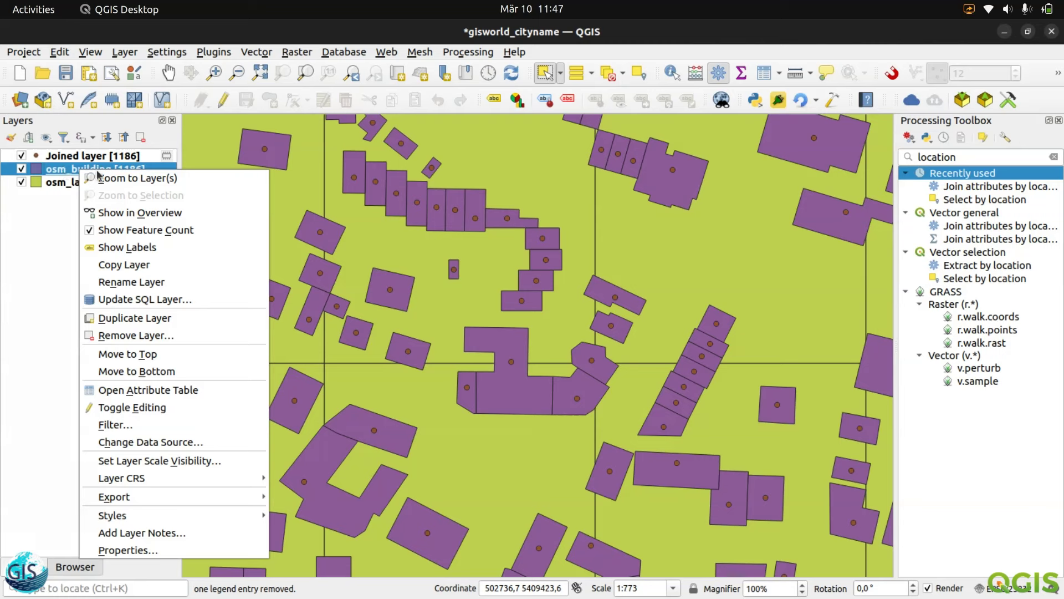
Add a join on osm_building from Joined layer, matching gml_id to gml_id
{"action": "left_click", "coordinate": [139, 550]}
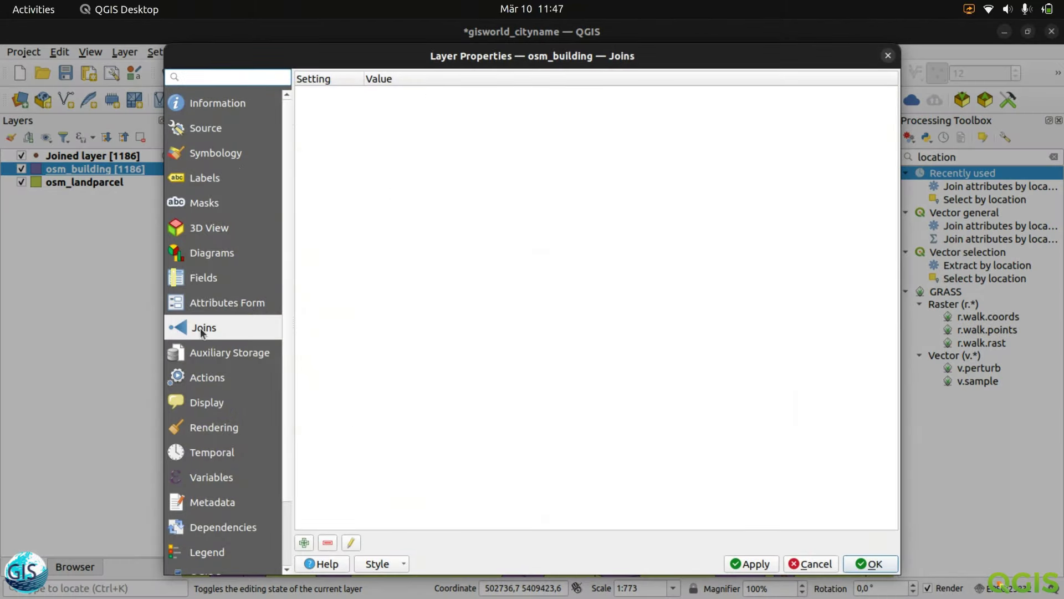
{"action": "left_click", "coordinate": [304, 542]}
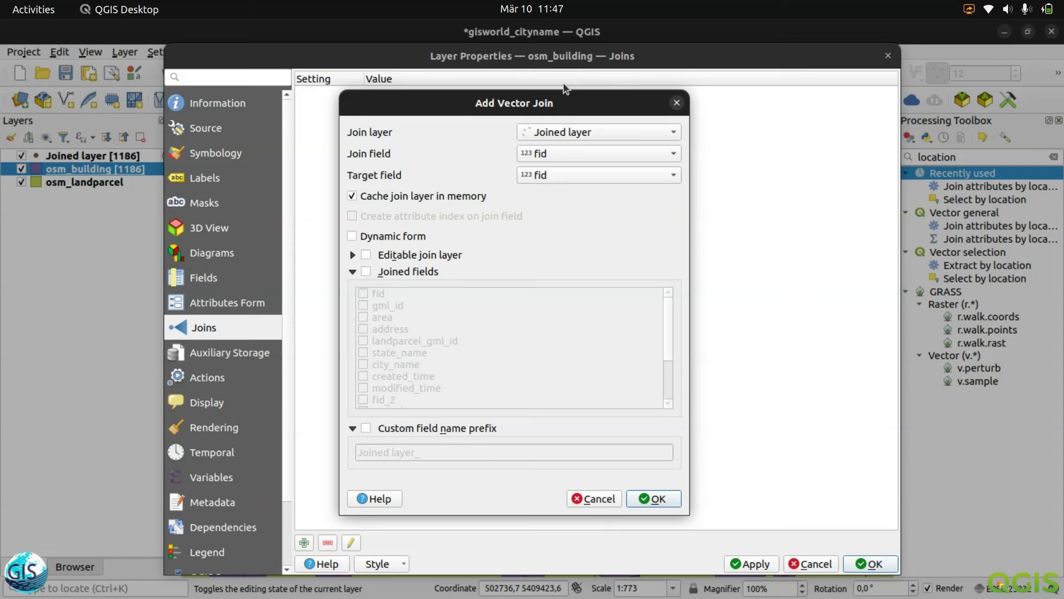
{"action": "left_click", "coordinate": [568, 132]}
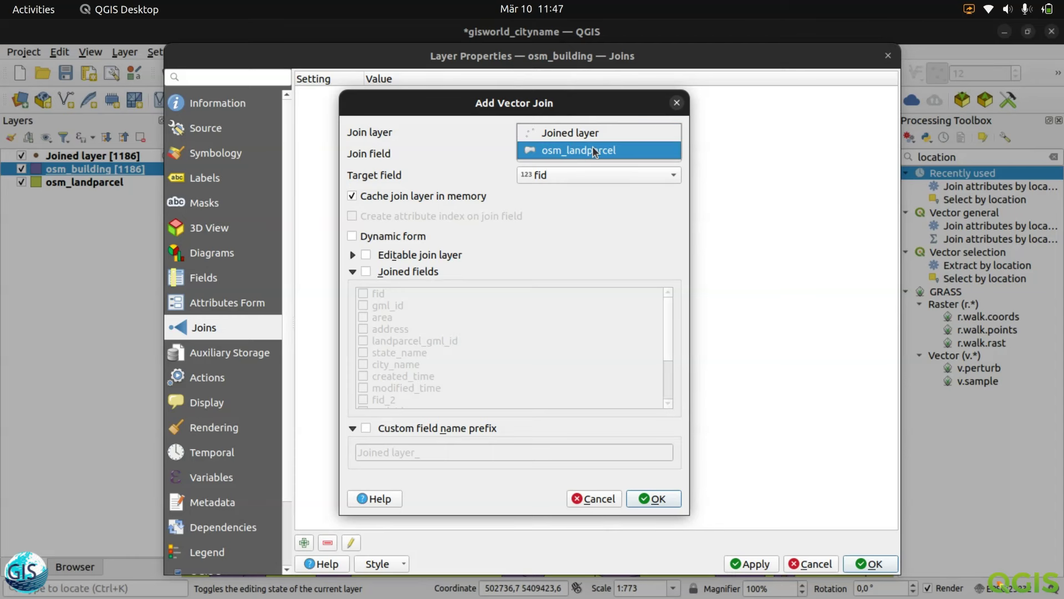
{"action": "left_click", "coordinate": [590, 132]}
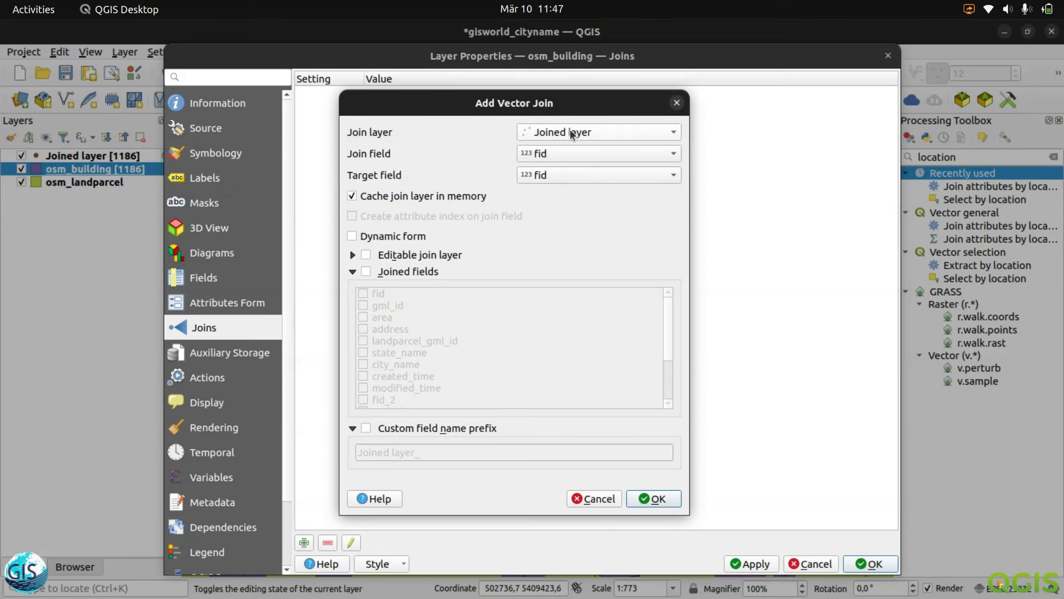
{"action": "left_click", "coordinate": [564, 154]}
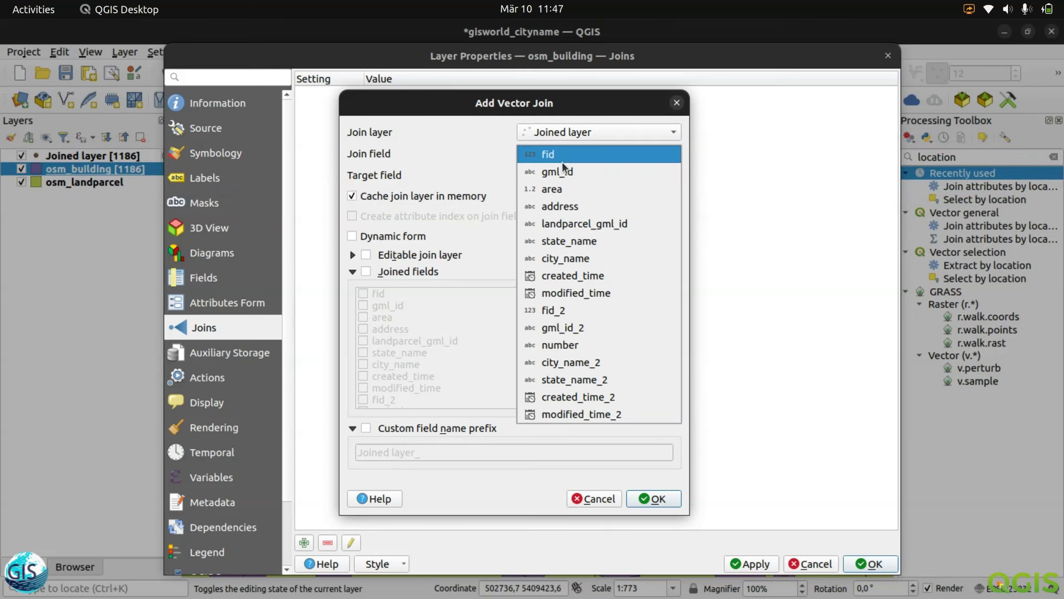
{"action": "left_click", "coordinate": [563, 170]}
{"action": "left_click", "coordinate": [564, 169]}
{"action": "left_click", "coordinate": [560, 195]}
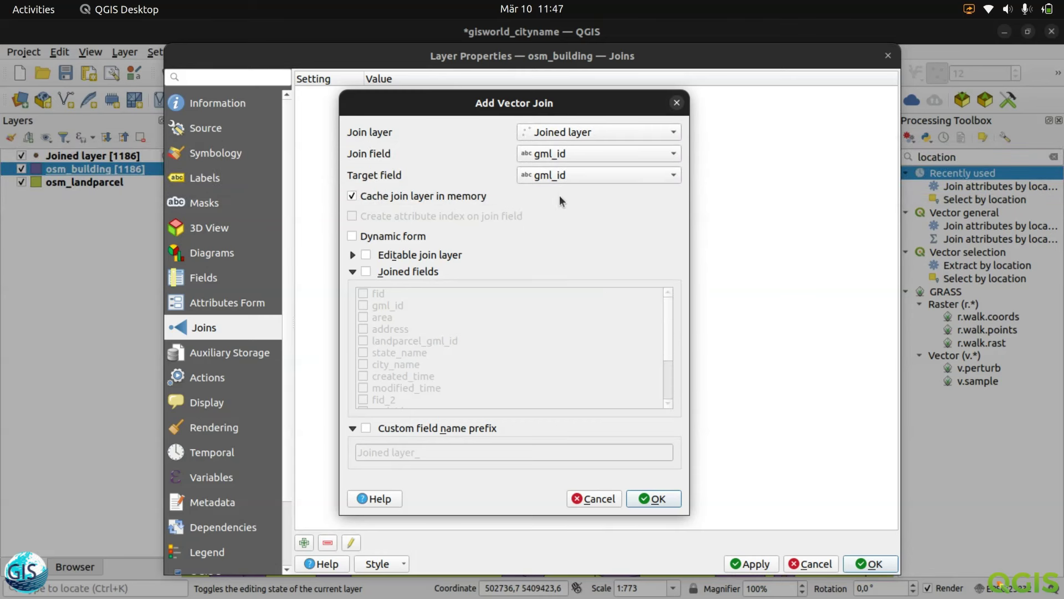
Limit the join to gml_id_2 with the prefix join_layer_ and add it
{"action": "left_click", "coordinate": [354, 272]}
{"action": "left_click", "coordinate": [354, 272]}
{"action": "left_click", "coordinate": [367, 271]}
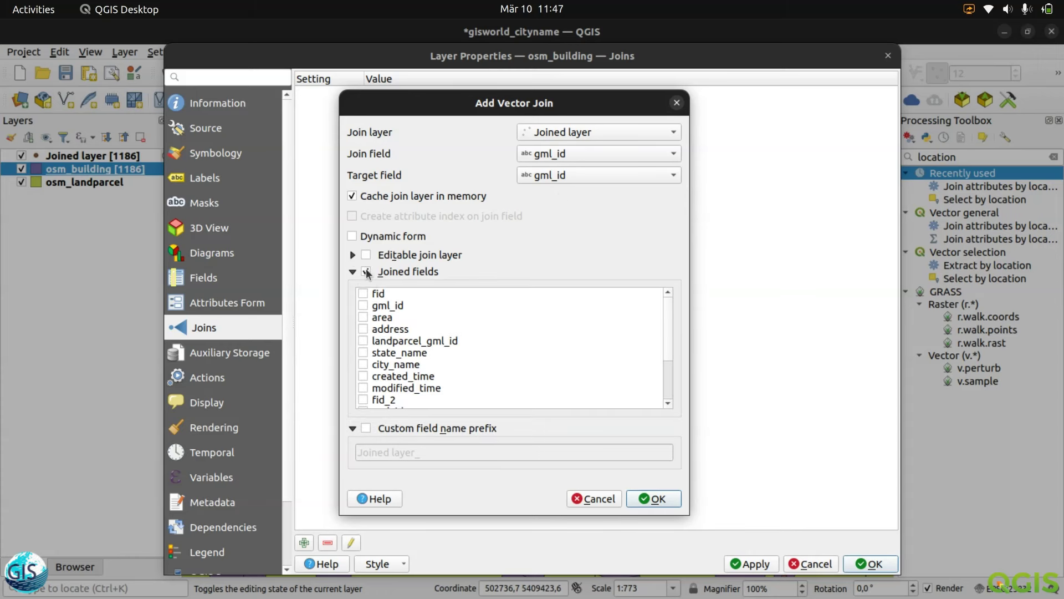
{"action": "scroll", "coordinate": [414, 351], "scroll_direction": "down", "scroll_amount": 2}
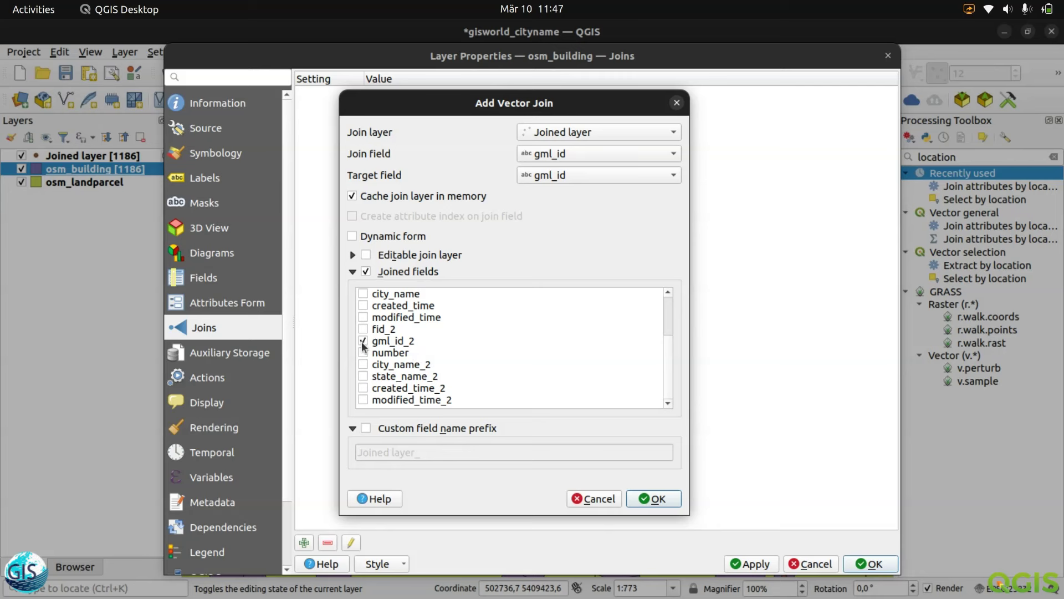
{"action": "left_click", "coordinate": [367, 429]}
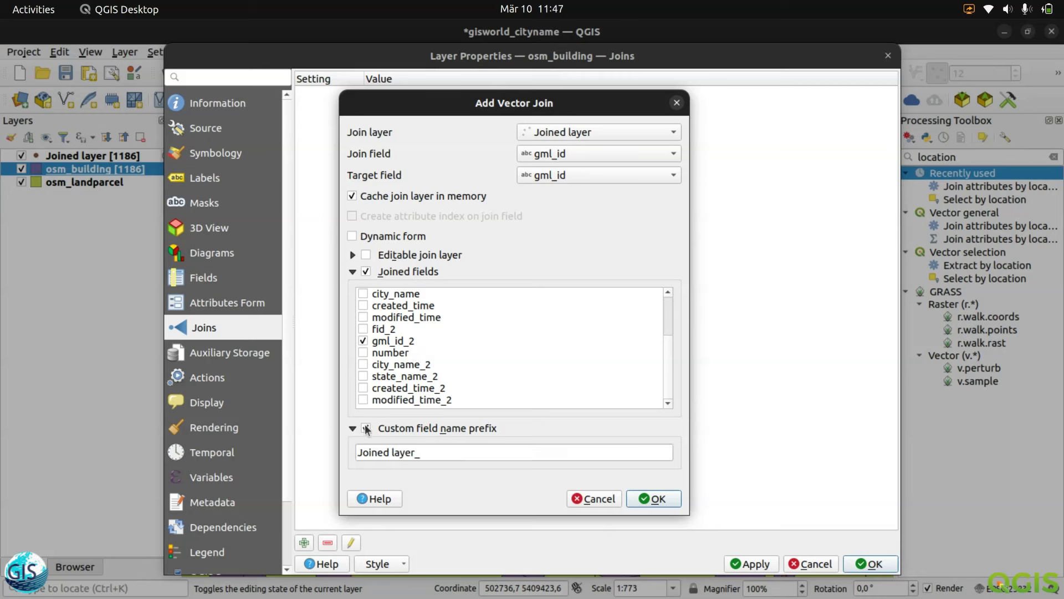
{"action": "left_click", "coordinate": [393, 451]}
{"action": "double_click", "coordinate": [392, 451]}
{"action": "left_click", "coordinate": [393, 451]}
{"action": "key", "text": "BackSpace"}
{"action": "key", "text": "BackSpace"}
{"action": "key", "text": "BackSpace"}
{"action": "key", "text": "BackSpace"}
{"action": "key", "text": "BackSpace"}
{"action": "key", "text": "BackSpace"}
{"action": "key", "text": "BackSpace"}
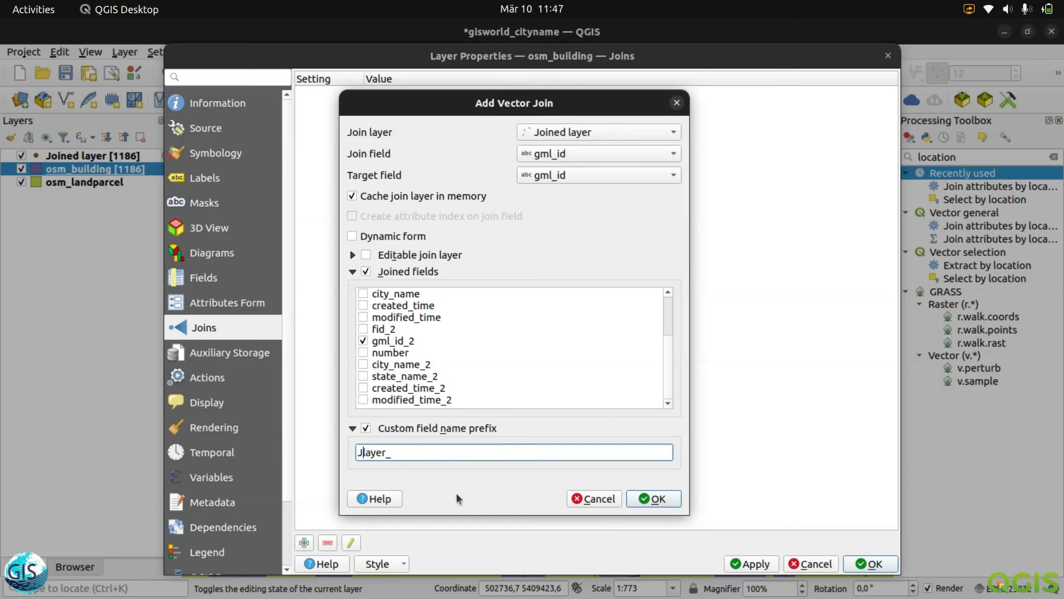
{"action": "type", "text": "join_"}
{"action": "left_click_drag", "start_coordinate": [380, 453], "coordinate": [356, 452]}
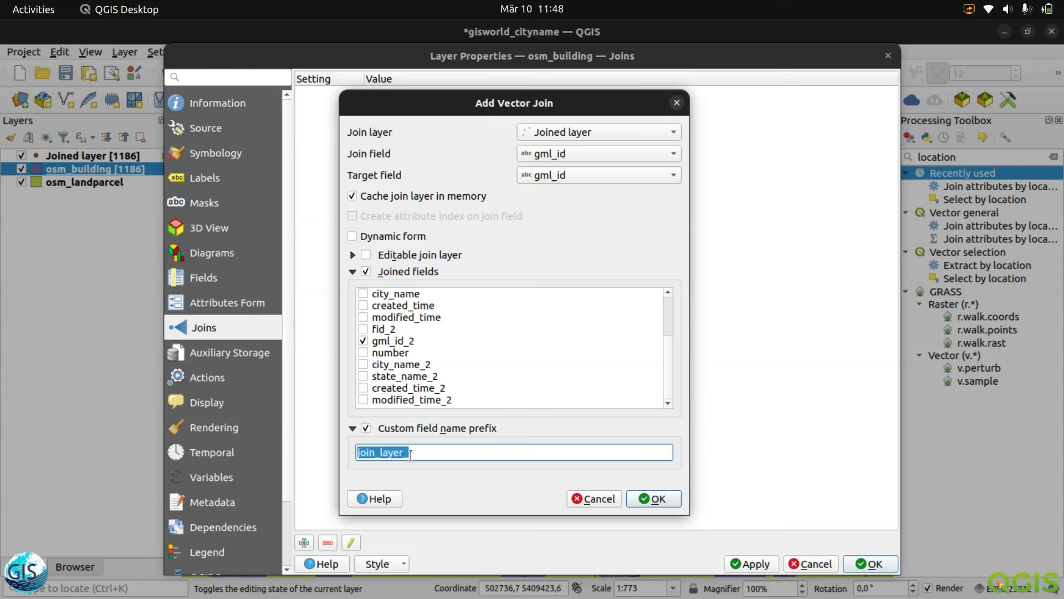
{"action": "left_click", "coordinate": [471, 446]}
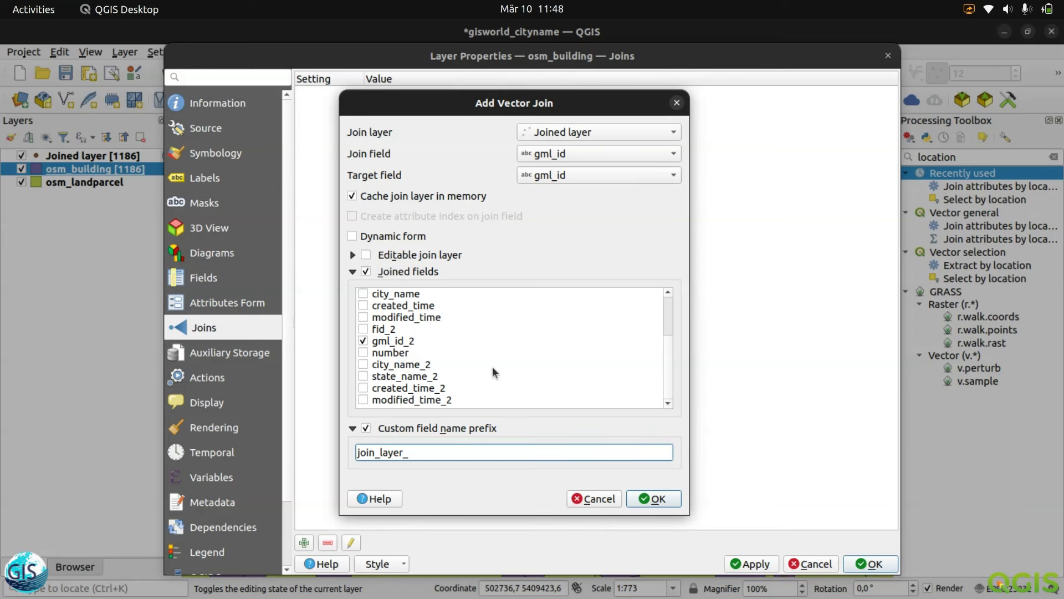
{"action": "left_click", "coordinate": [655, 499]}
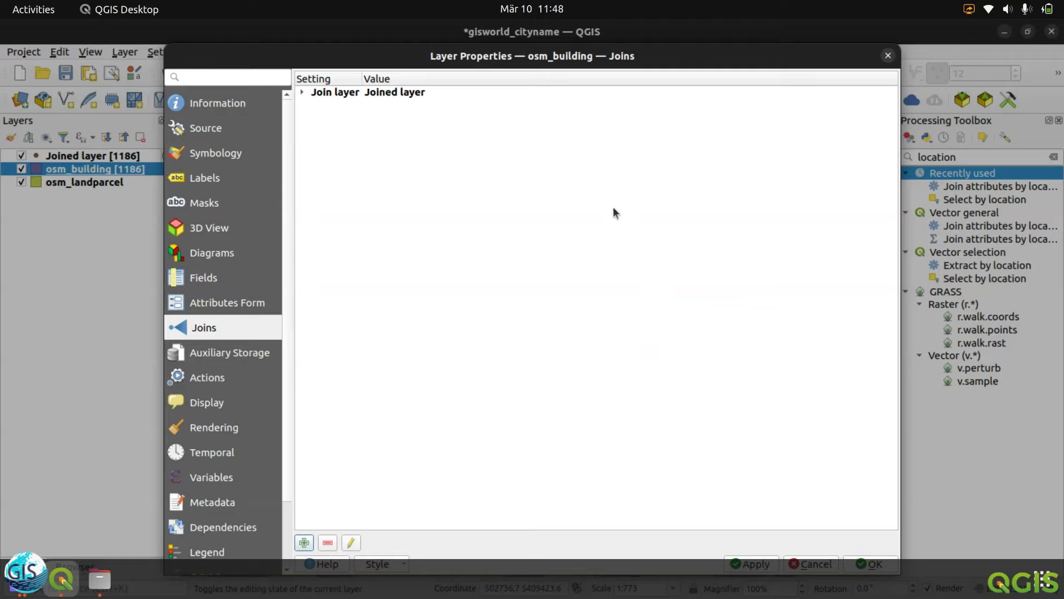
{"action": "key", "text": "super"}
{"action": "left_click", "coordinate": [431, 321]}
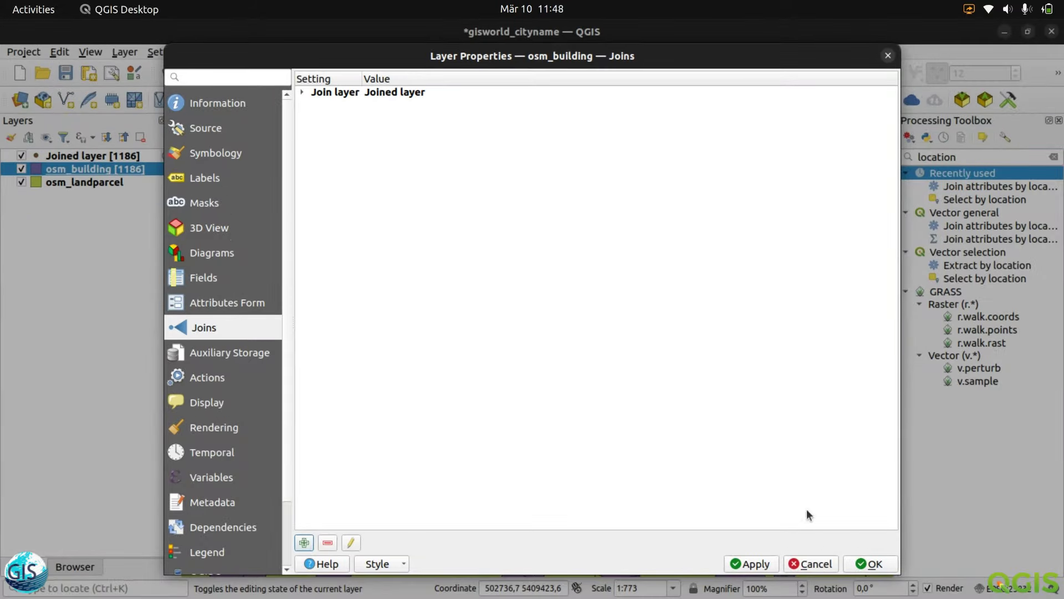
Apply the join and open osm_building's attribute table
{"action": "left_click", "coordinate": [749, 564]}
{"action": "left_click", "coordinate": [869, 564]}
{"action": "right_click", "coordinate": [82, 167]}
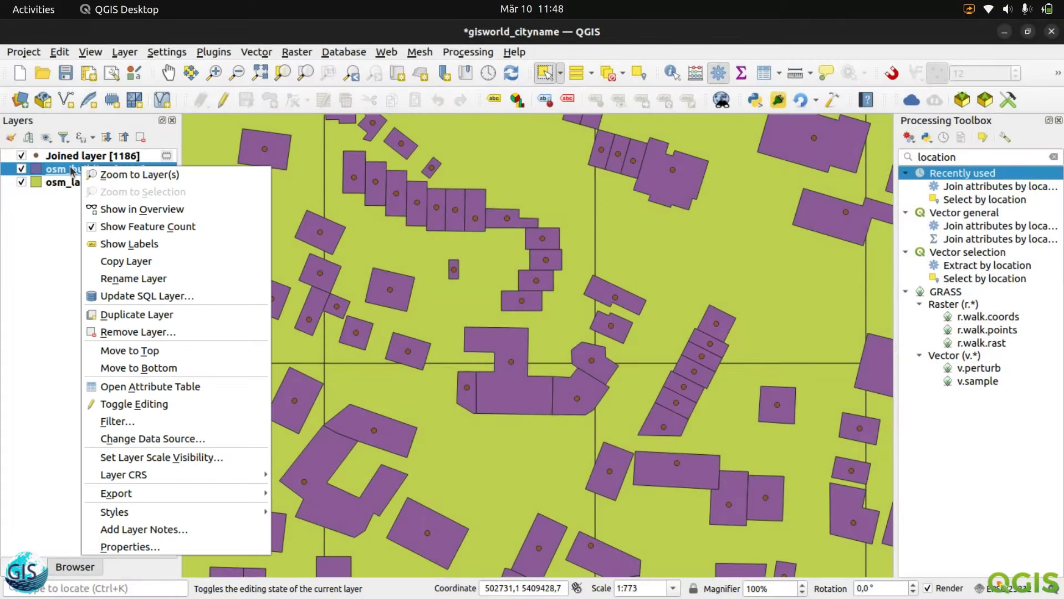
{"action": "left_click", "coordinate": [183, 388]}
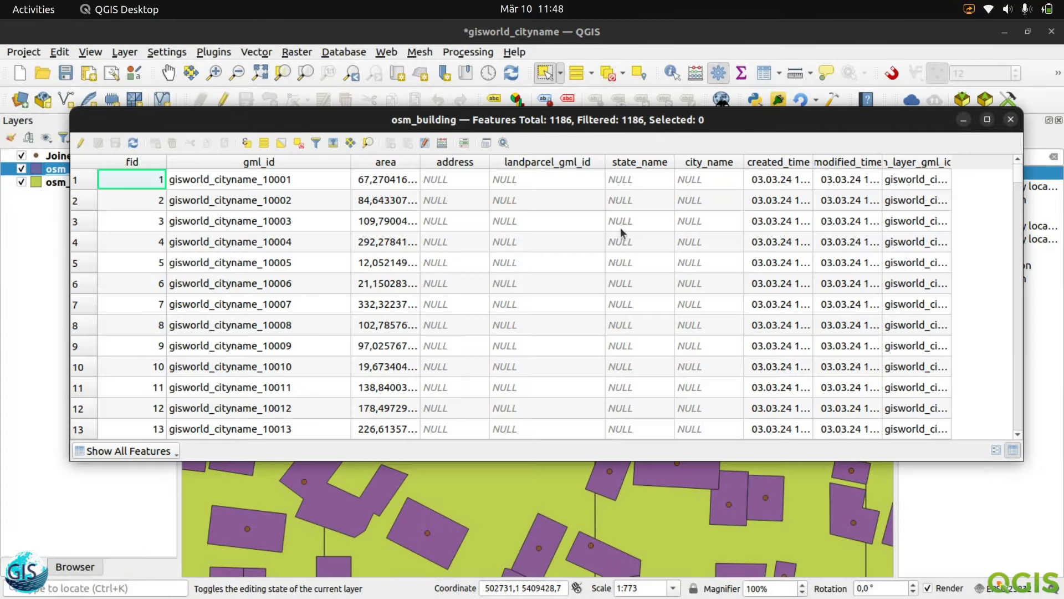
Select the first three buildings in the table and zoom the map to the first
{"action": "double_click", "coordinate": [950, 159]}
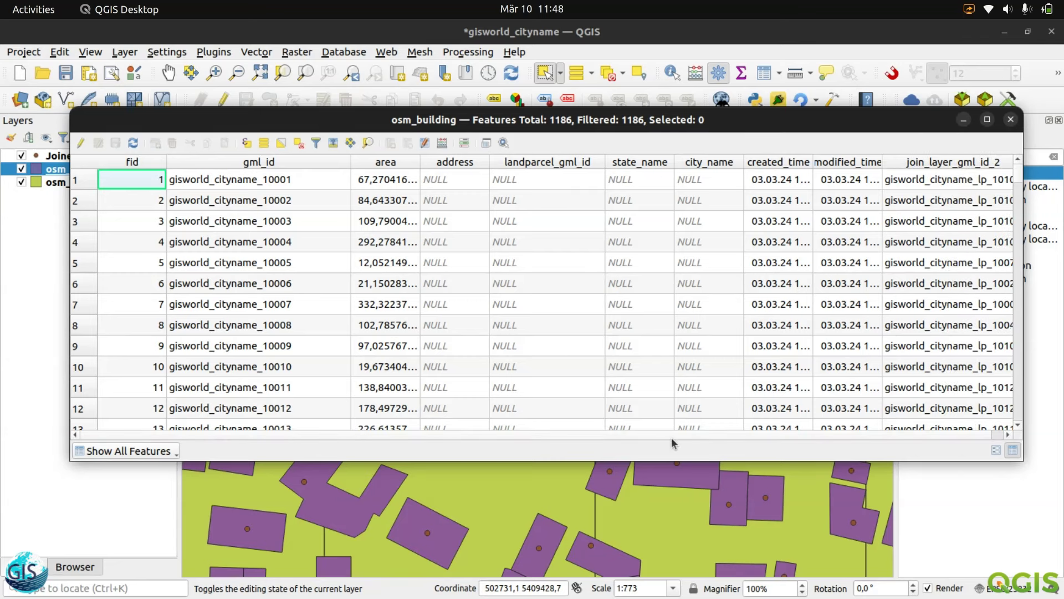
{"action": "scroll", "coordinate": [675, 434], "scroll_direction": "right", "scroll_amount": 2}
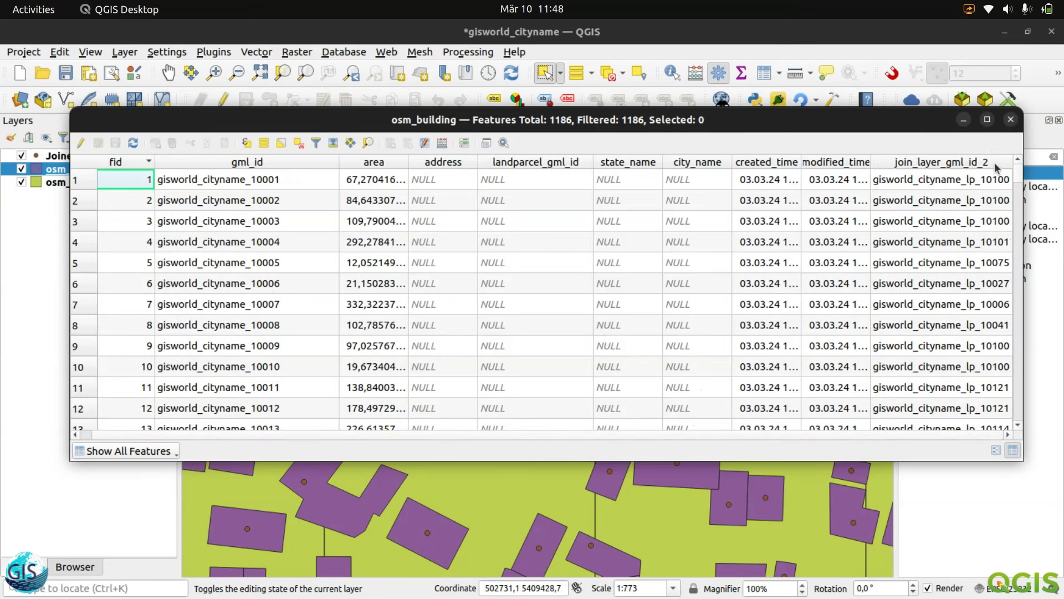
{"action": "left_click_drag", "start_coordinate": [869, 119], "coordinate": [774, 105]}
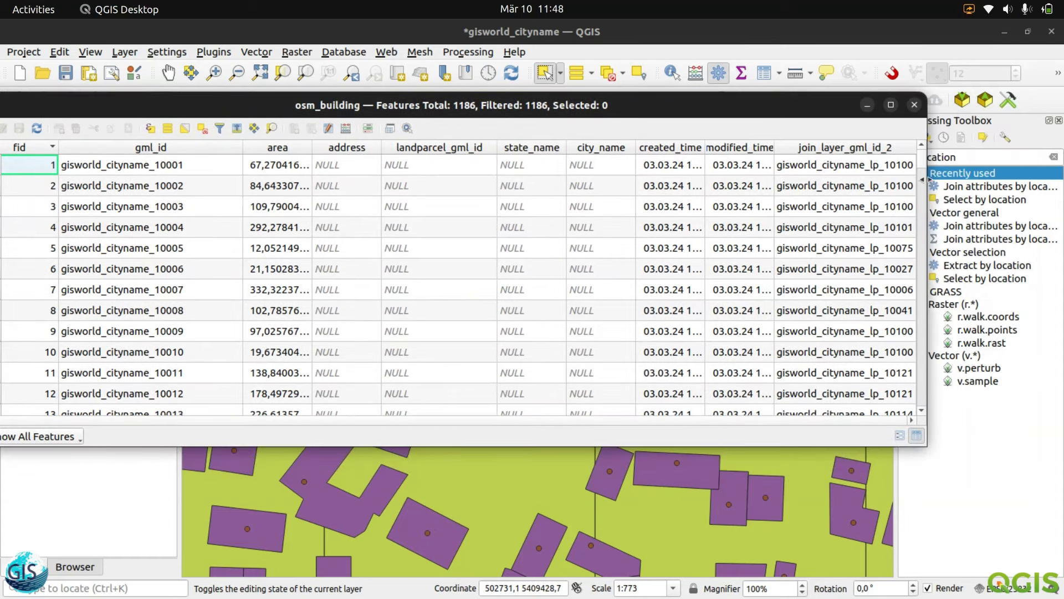
{"action": "left_click_drag", "start_coordinate": [927, 166], "coordinate": [982, 173]}
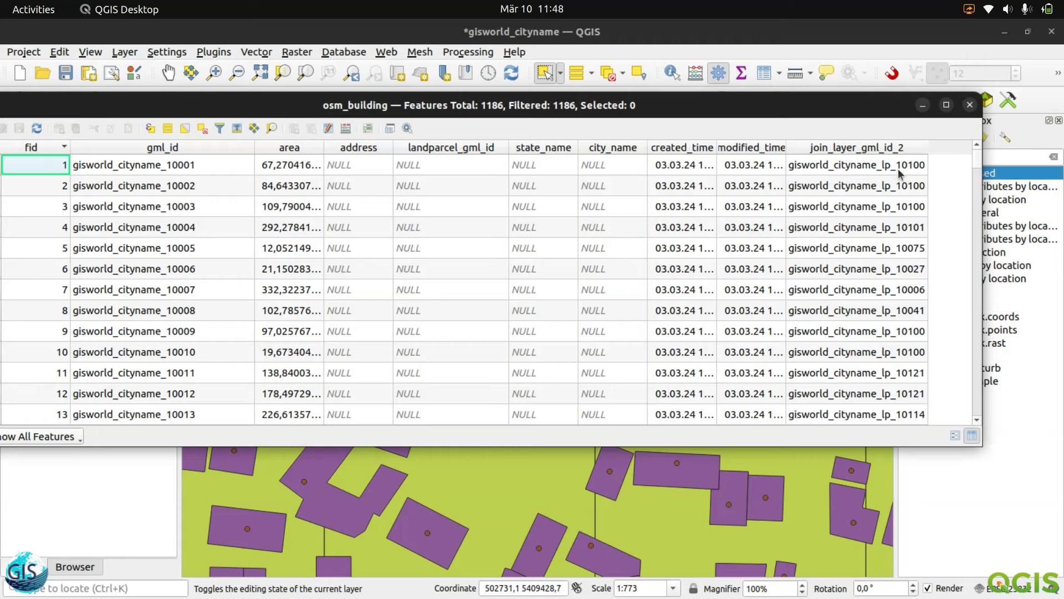
{"action": "left_click_drag", "start_coordinate": [132, 111], "coordinate": [199, 119]}
{"action": "left_click_drag", "start_coordinate": [61, 174], "coordinate": [65, 209]}
{"action": "right_click", "coordinate": [93, 174]}
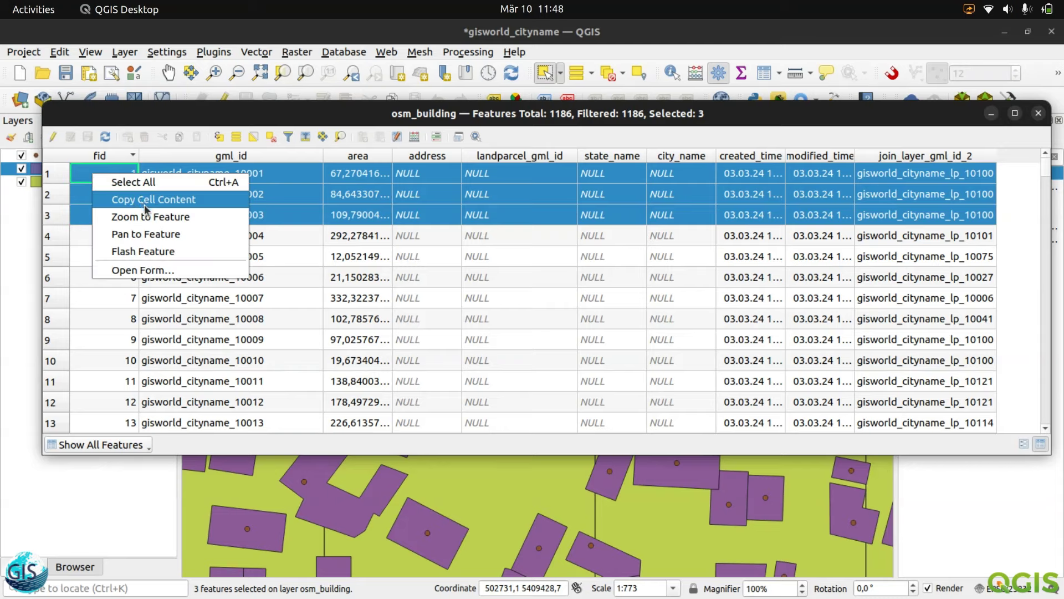
{"action": "left_click", "coordinate": [151, 218]}
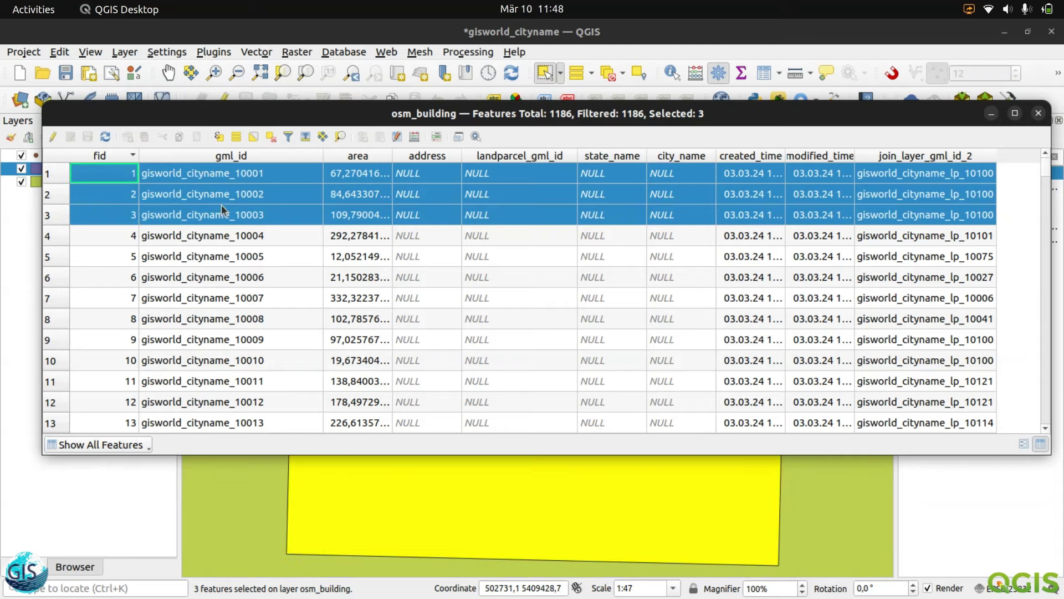
Dock the attribute table below the map and sort buildings by modified_time
{"action": "left_click", "coordinate": [463, 137]}
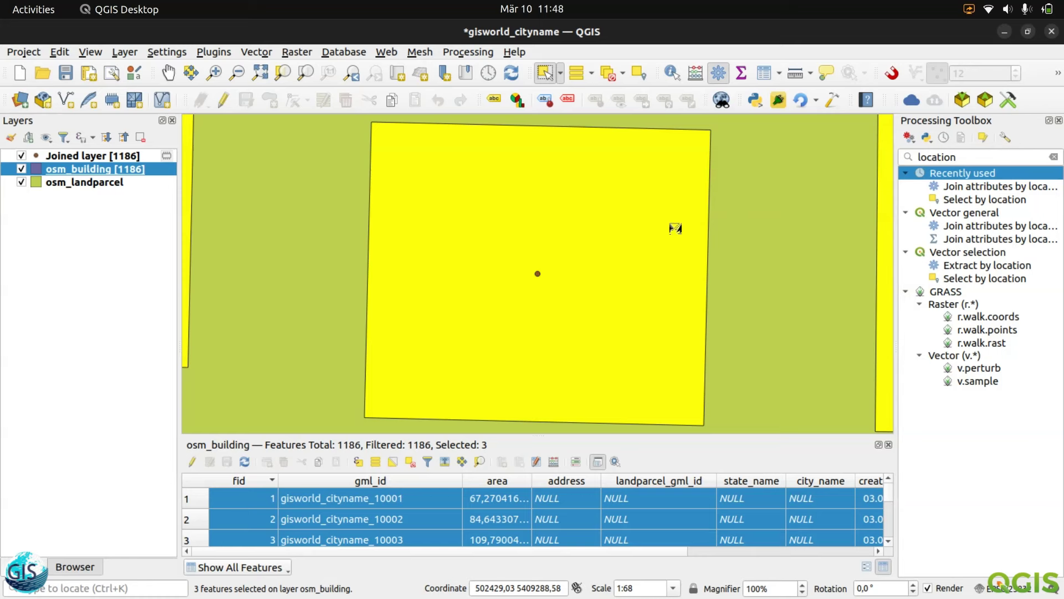
{"action": "scroll", "coordinate": [632, 215], "scroll_direction": "down", "scroll_amount": 3}
{"action": "scroll", "coordinate": [632, 215], "scroll_direction": "down", "scroll_amount": 3}
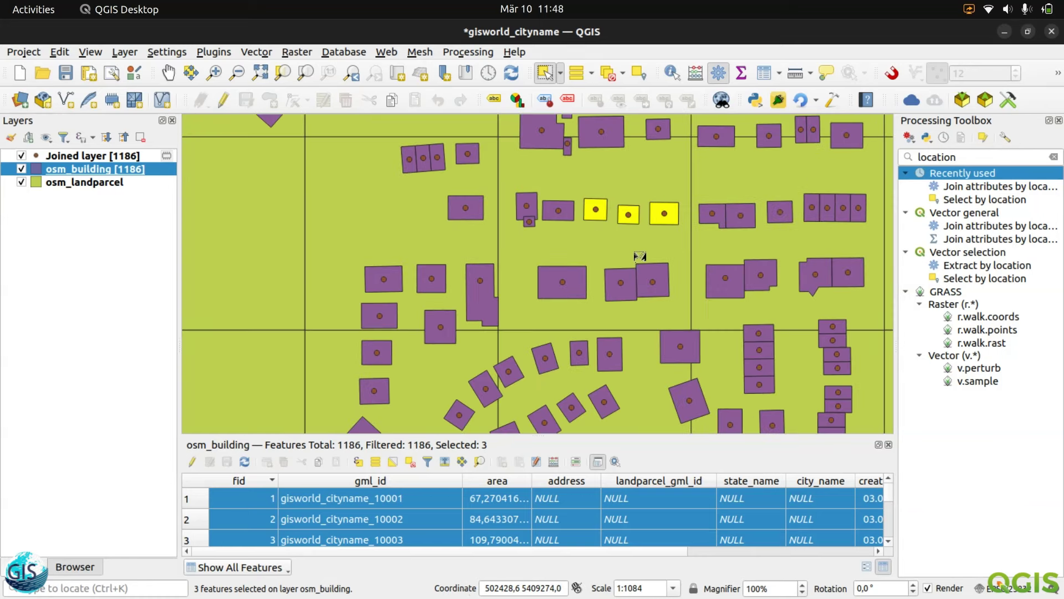
{"action": "scroll", "coordinate": [678, 205], "scroll_direction": "down", "scroll_amount": 1}
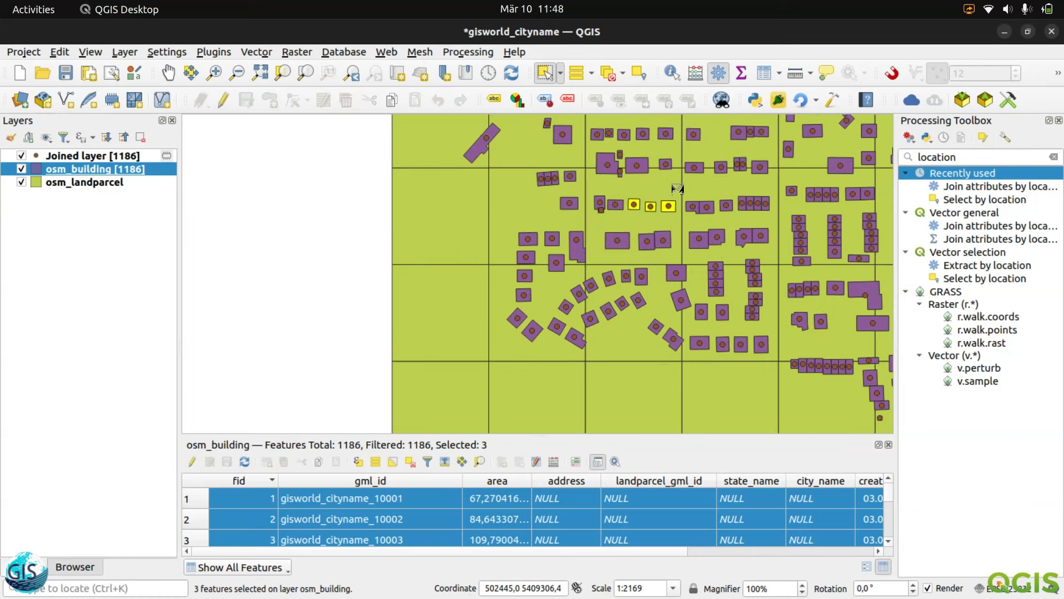
{"action": "scroll", "coordinate": [679, 191], "scroll_direction": "up", "scroll_amount": 1}
{"action": "left_click_drag", "start_coordinate": [769, 438], "coordinate": [776, 315]}
{"action": "left_click_drag", "start_coordinate": [559, 549], "coordinate": [777, 551]}
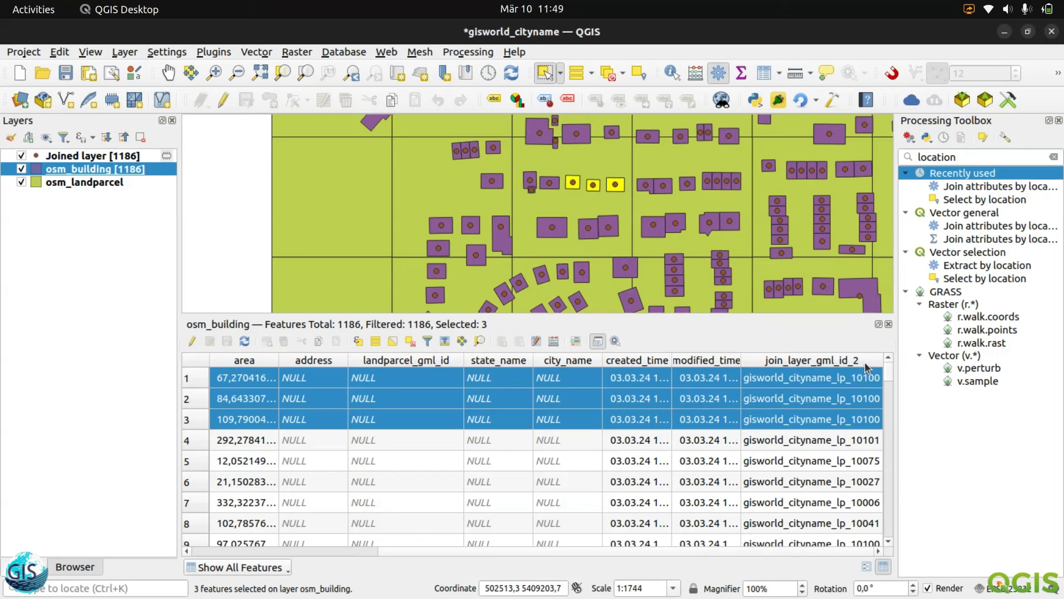
{"action": "scroll", "coordinate": [845, 362], "scroll_direction": "down", "scroll_amount": 2}
{"action": "scroll", "coordinate": [841, 382], "scroll_direction": "up", "scroll_amount": 2}
{"action": "left_click", "coordinate": [726, 361]}
Use the Field Calculator to overwrite landparcel_gml_id with join_layer_gml_id_2 for all osm_building features
{"action": "left_click", "coordinate": [553, 341]}
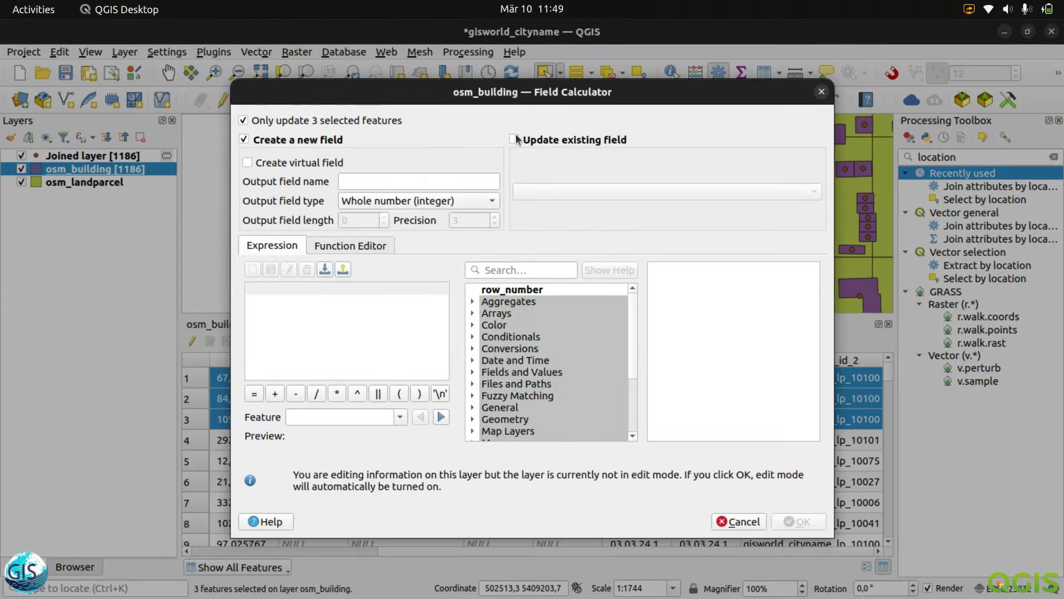
{"action": "left_click", "coordinate": [243, 120]}
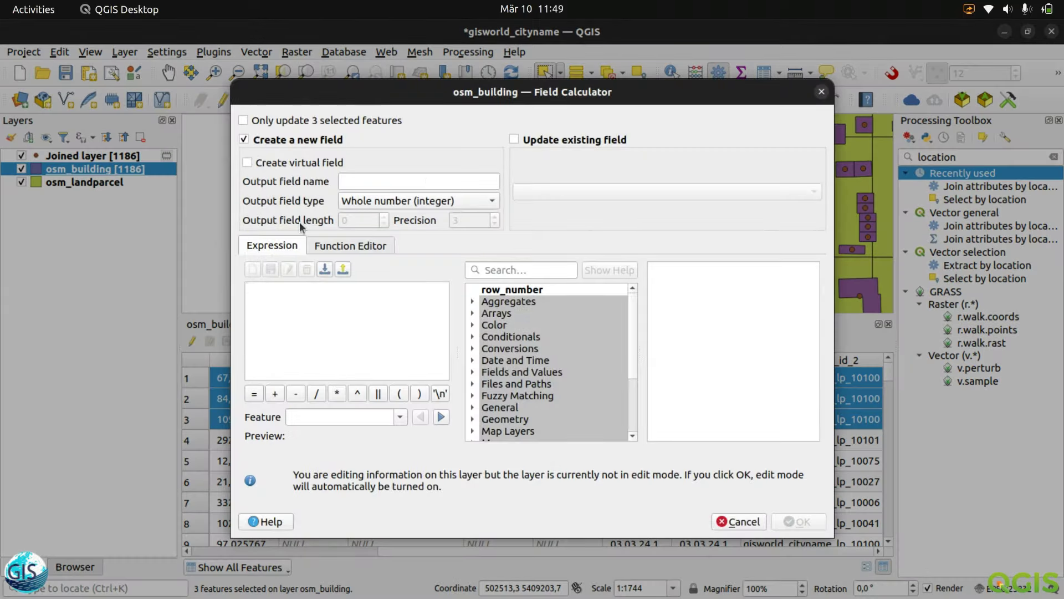
{"action": "left_click", "coordinate": [514, 139]}
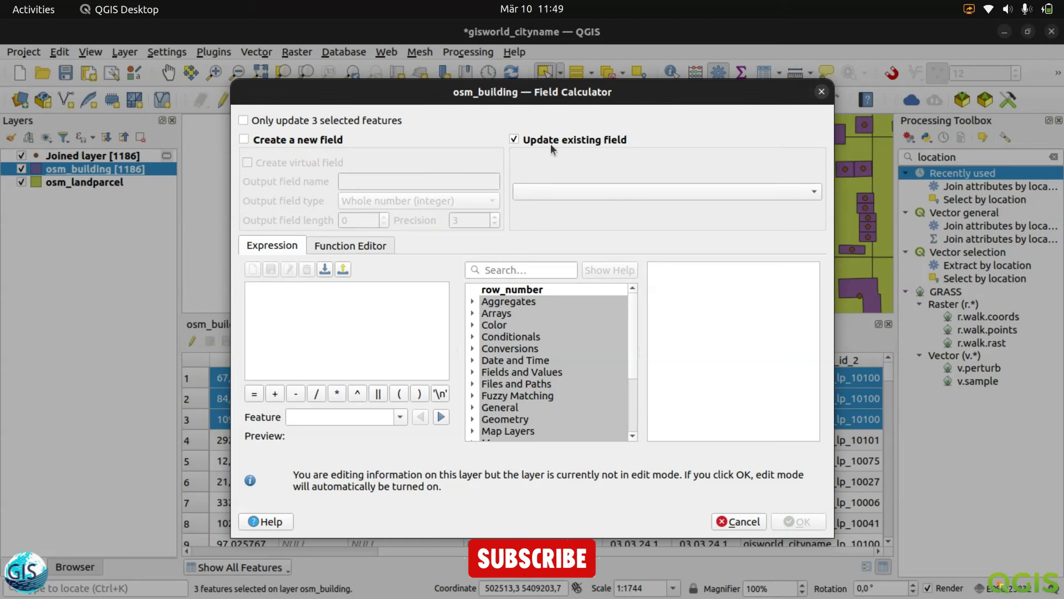
{"action": "left_click", "coordinate": [631, 197]}
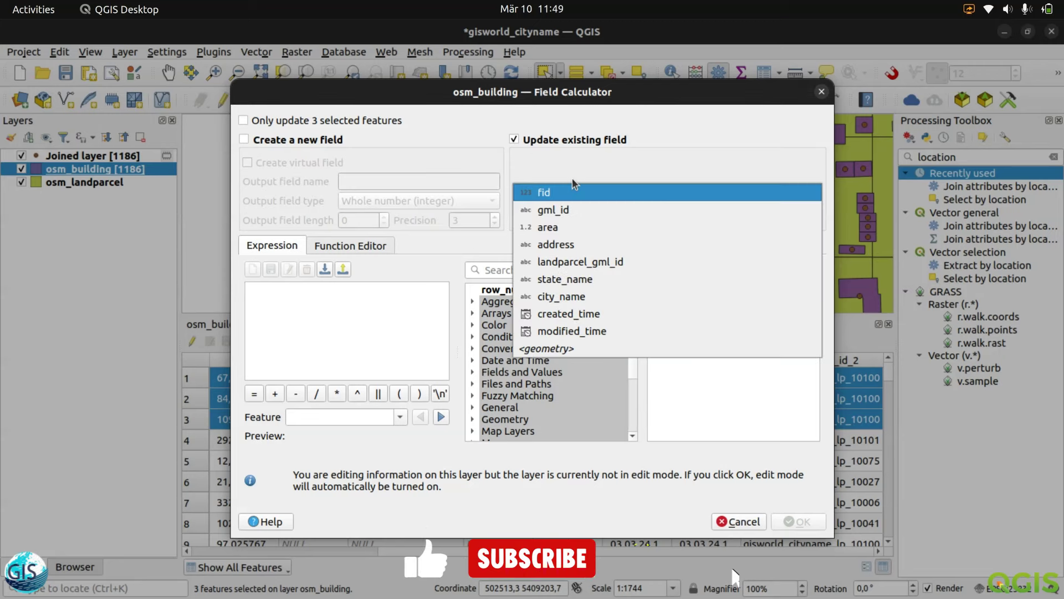
{"action": "left_click", "coordinate": [579, 261]}
{"action": "left_click", "coordinate": [337, 333]}
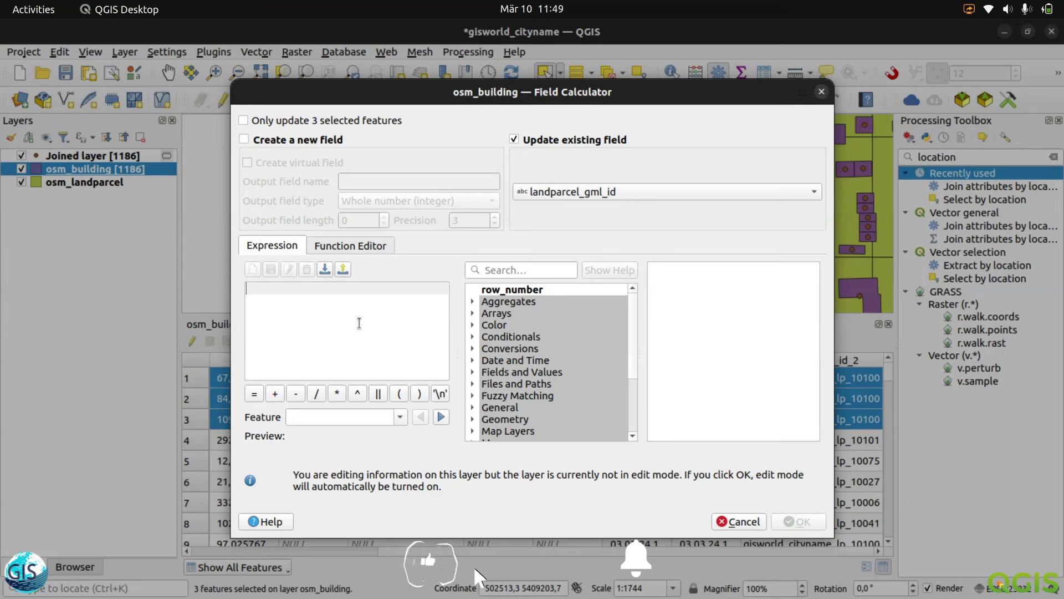
{"action": "type", "text": "join_layer_gml_id_2"}
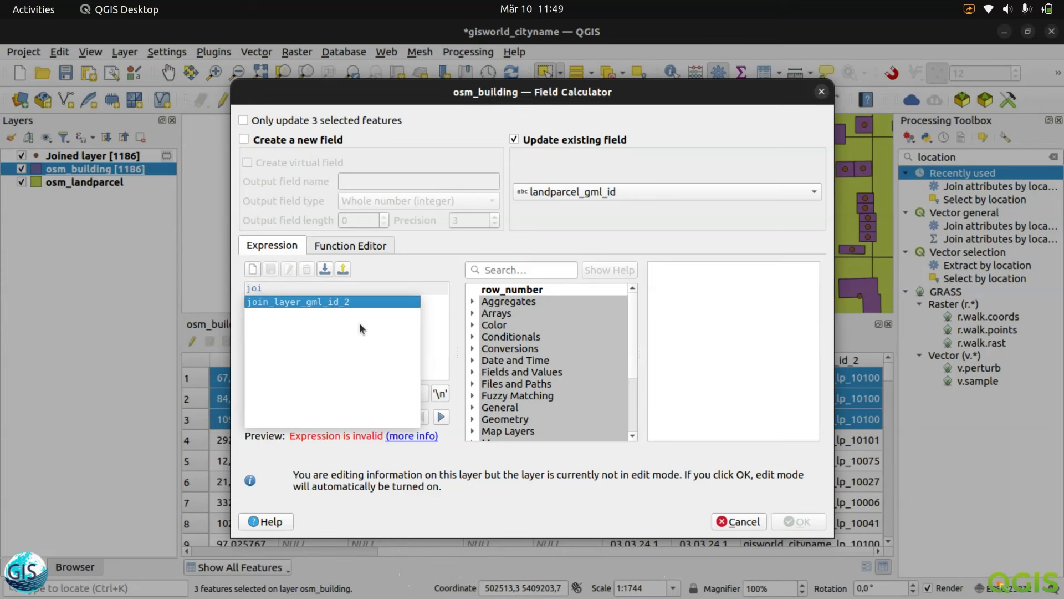
{"action": "key", "text": "Return"}
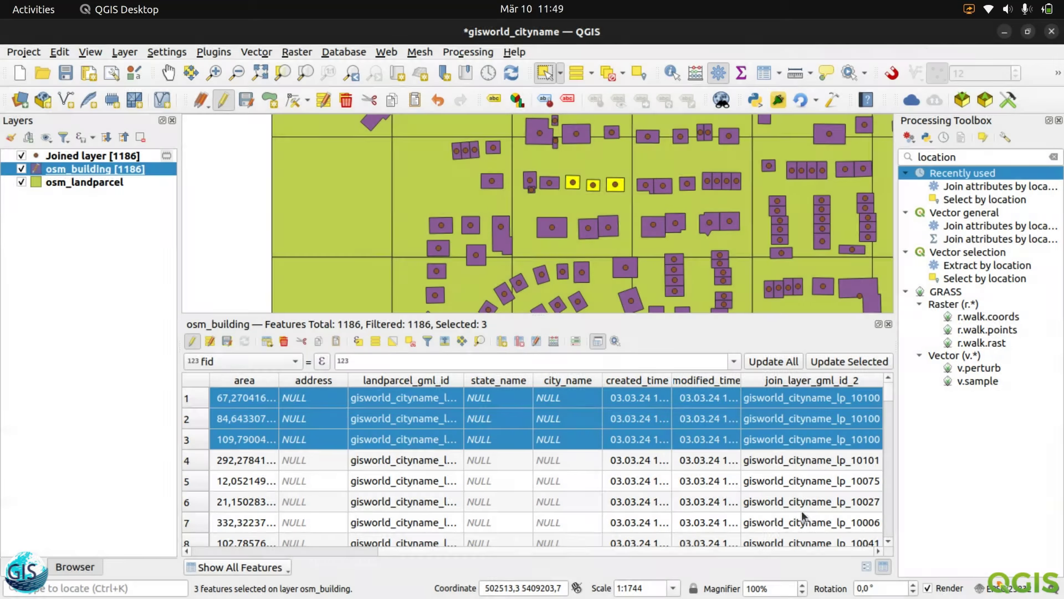
{"action": "left_click", "coordinate": [801, 522]}
Widen the landparcel_gml_id column and save the osm_building edits
{"action": "double_click", "coordinate": [465, 376]}
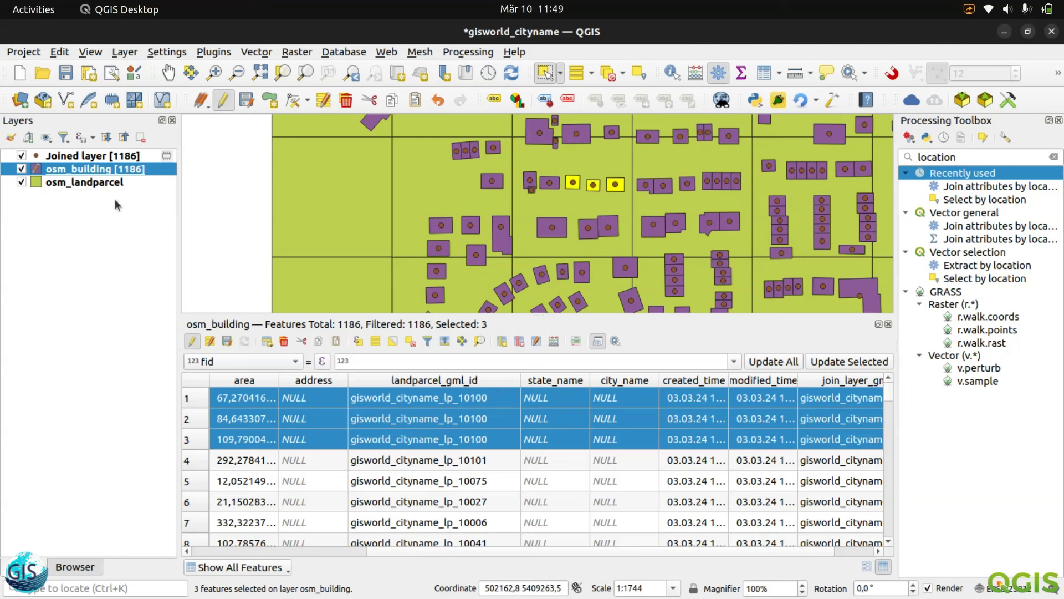
{"action": "left_click", "coordinate": [226, 341]}
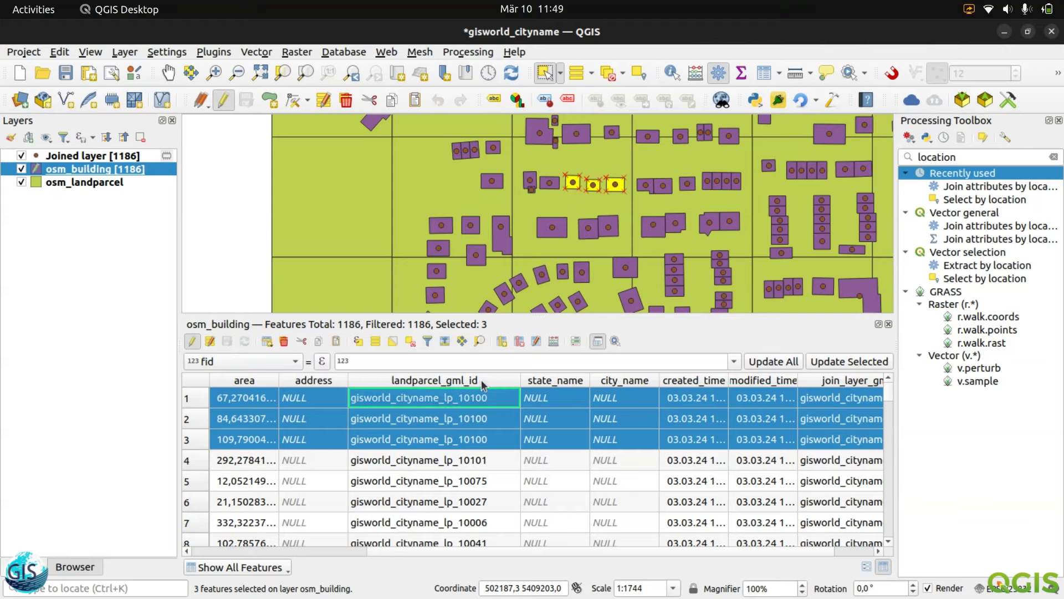
{"action": "scroll", "coordinate": [538, 213], "scroll_direction": "up", "scroll_amount": 3}
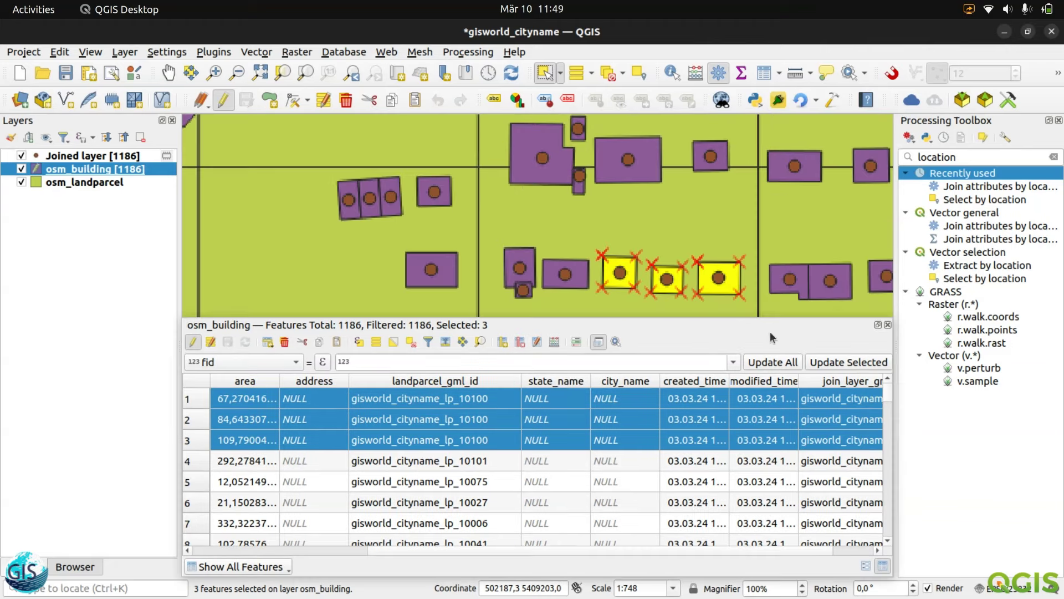
Re-dock the attribute table, sort it by state_name and clear the three-row selection
{"action": "left_click_drag", "start_coordinate": [511, 322], "coordinate": [404, 225]}
{"action": "double_click", "coordinate": [403, 222]}
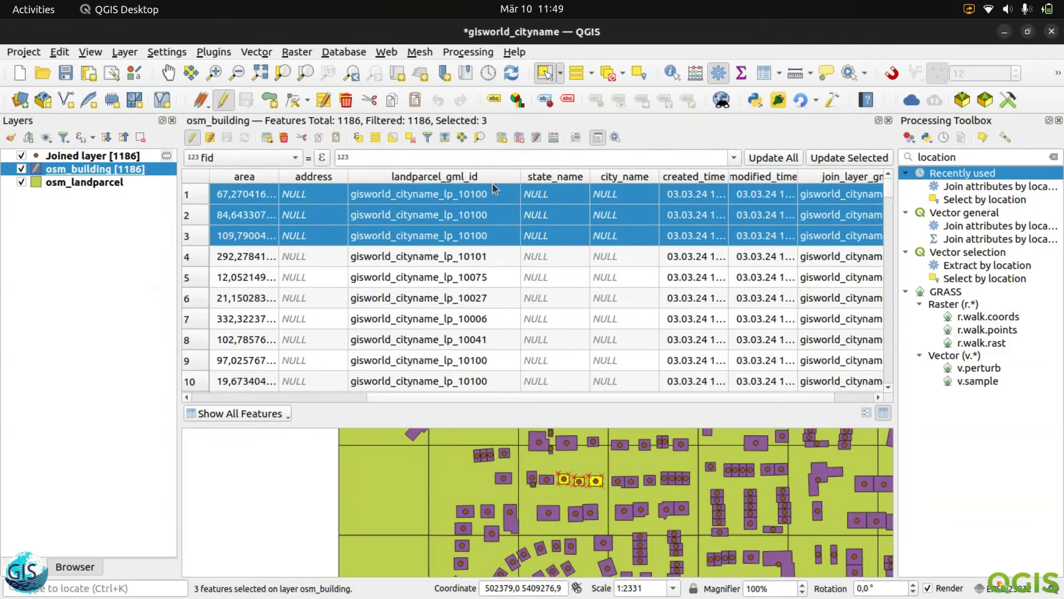
{"action": "left_click", "coordinate": [541, 177]}
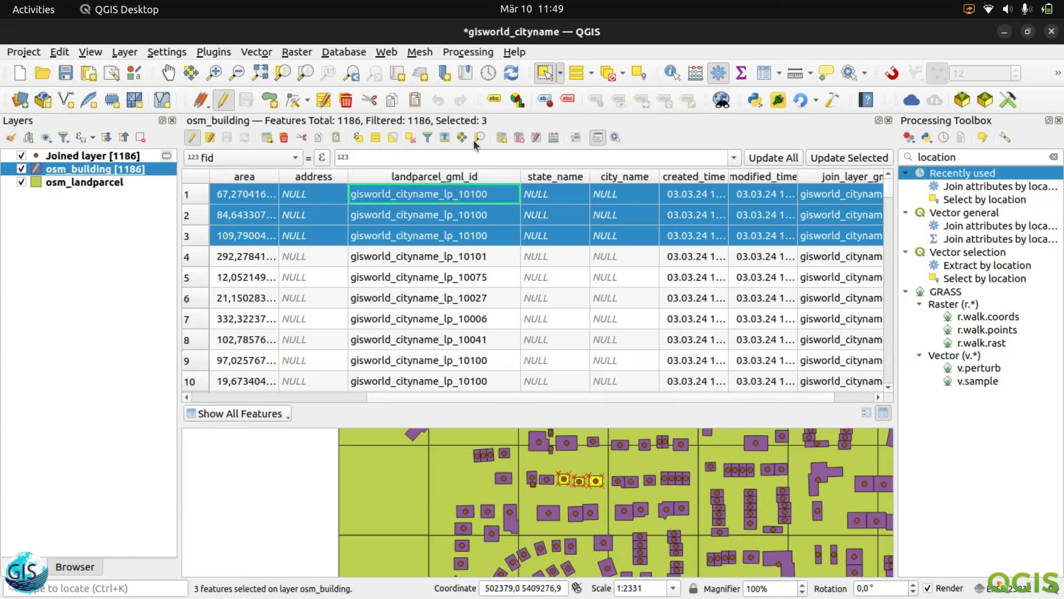
{"action": "left_click", "coordinate": [410, 137]}
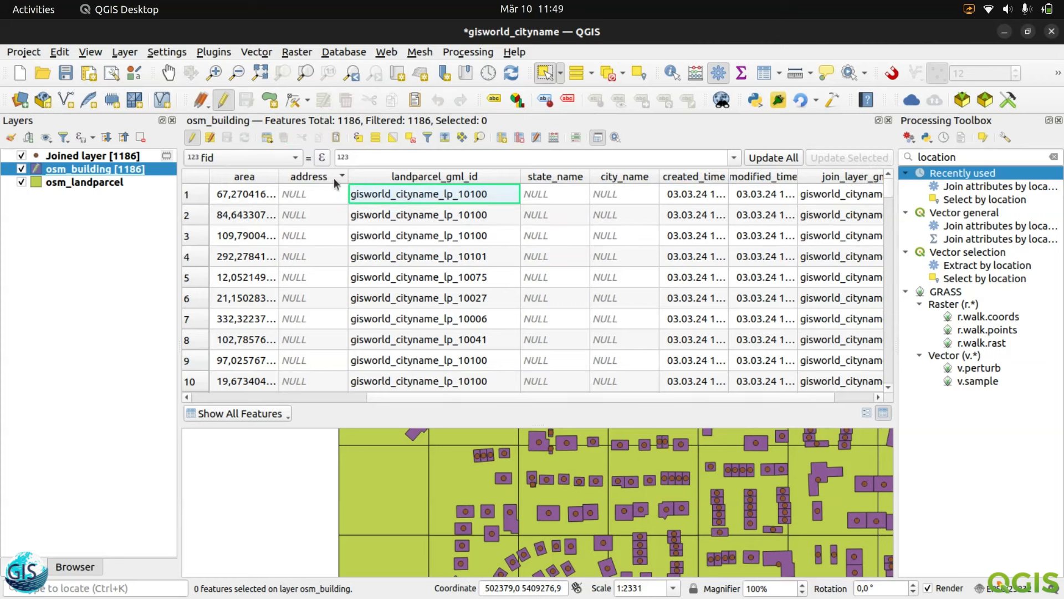
{"action": "key", "text": "Down"}
{"action": "key", "text": "Down"}
{"action": "key", "text": "F2"}
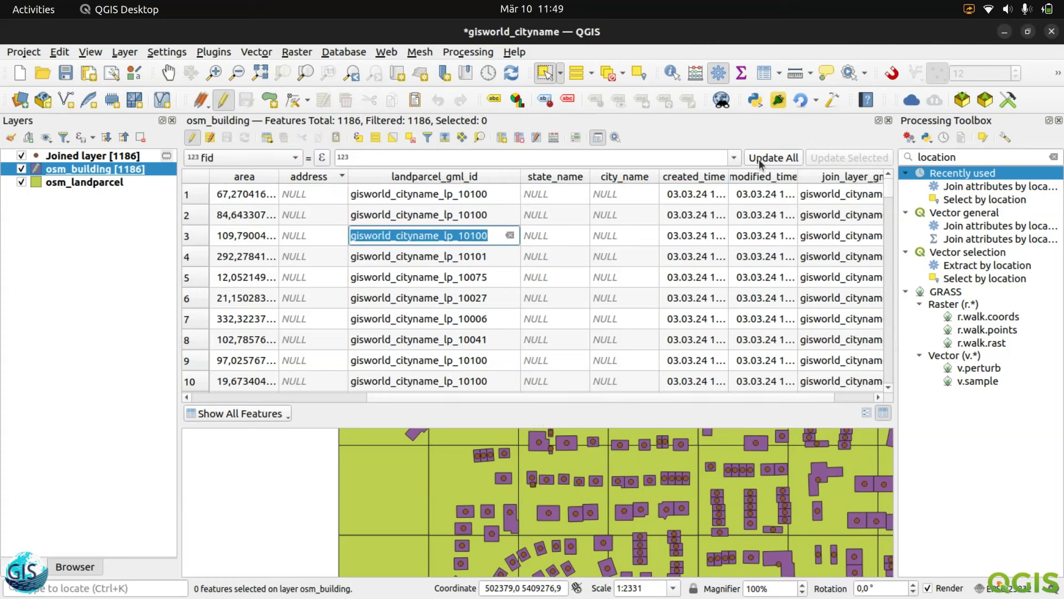
Close the attribute table and remove the Joined layer from the project
{"action": "left_click", "coordinate": [889, 120]}
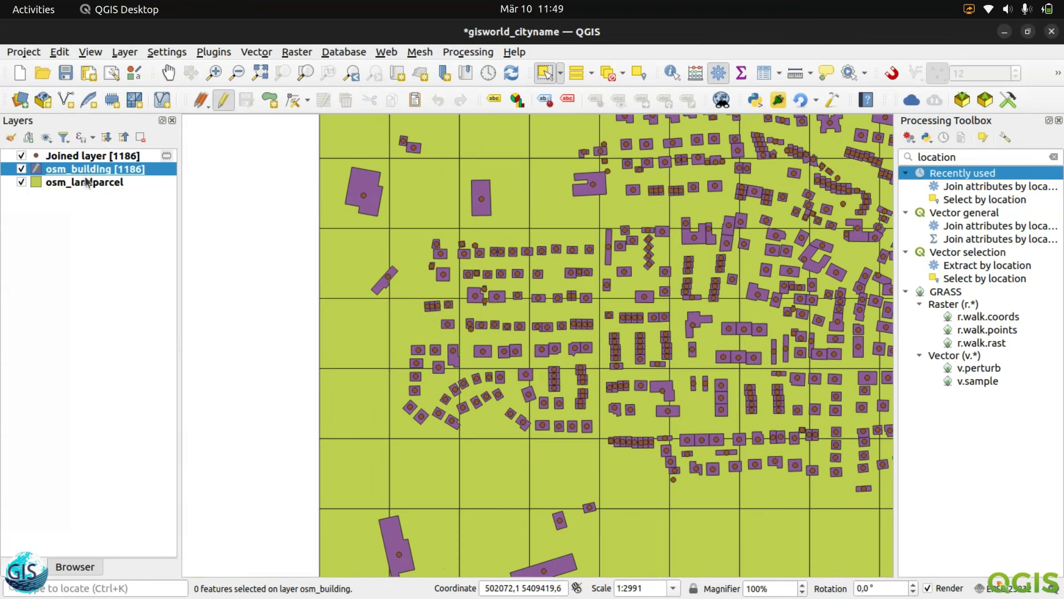
{"action": "left_click", "coordinate": [83, 156]}
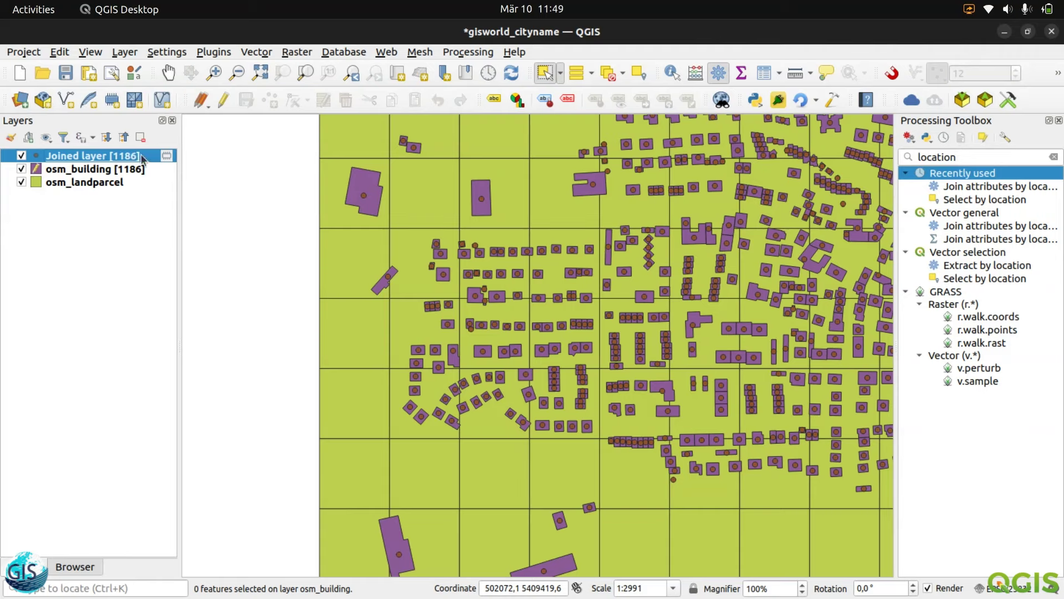
{"action": "left_click", "coordinate": [140, 137]}
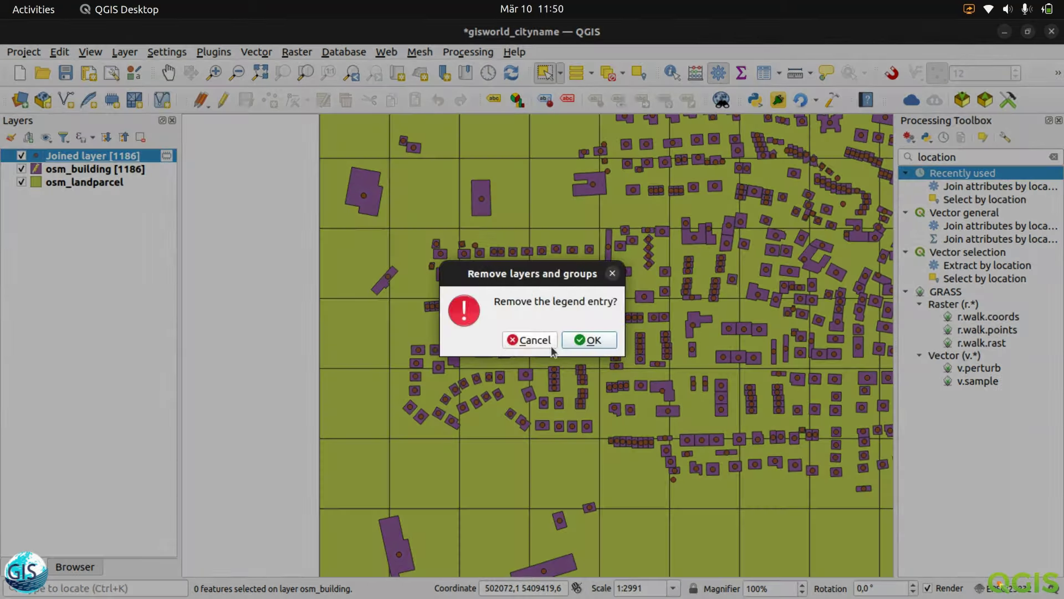
{"action": "left_click", "coordinate": [568, 342]}
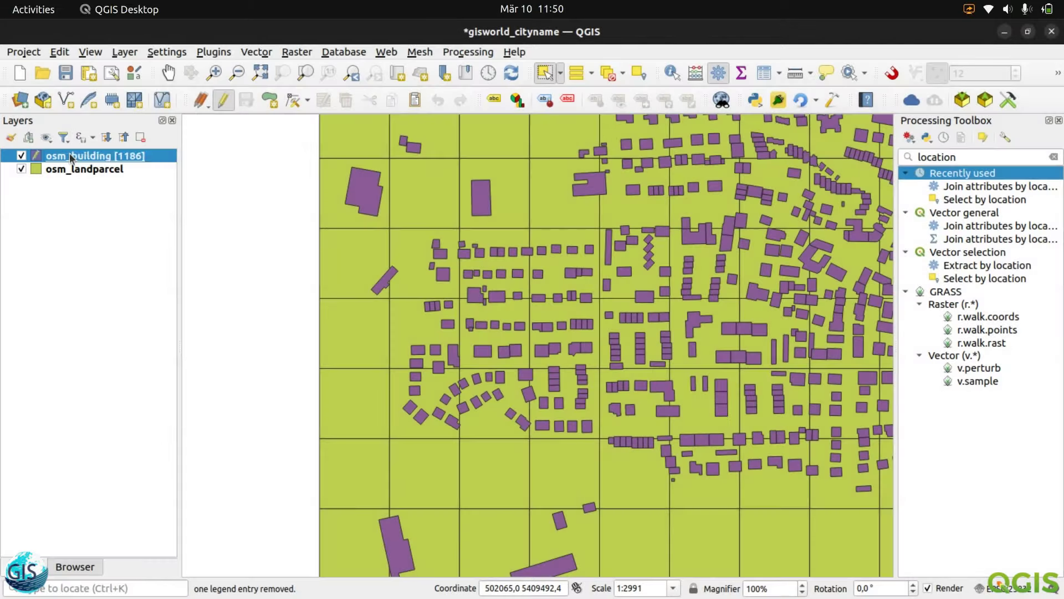
Open the osm_building attribute table, sort by address and inspect row 1's landparcel_gml_id
{"action": "left_click", "coordinate": [137, 356]}
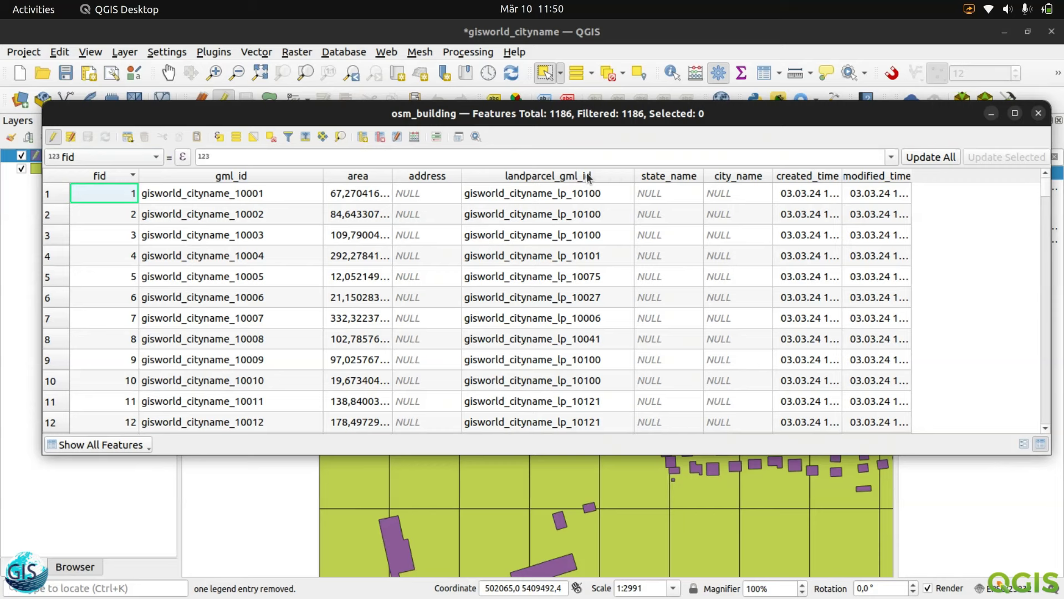
{"action": "scroll", "coordinate": [543, 293], "scroll_direction": "down", "scroll_amount": 9}
{"action": "scroll", "coordinate": [563, 305], "scroll_direction": "up", "scroll_amount": 9}
{"action": "scroll", "coordinate": [610, 258], "scroll_direction": "down", "scroll_amount": 2}
{"action": "scroll", "coordinate": [624, 268], "scroll_direction": "up", "scroll_amount": 2}
{"action": "left_click", "coordinate": [448, 175]}
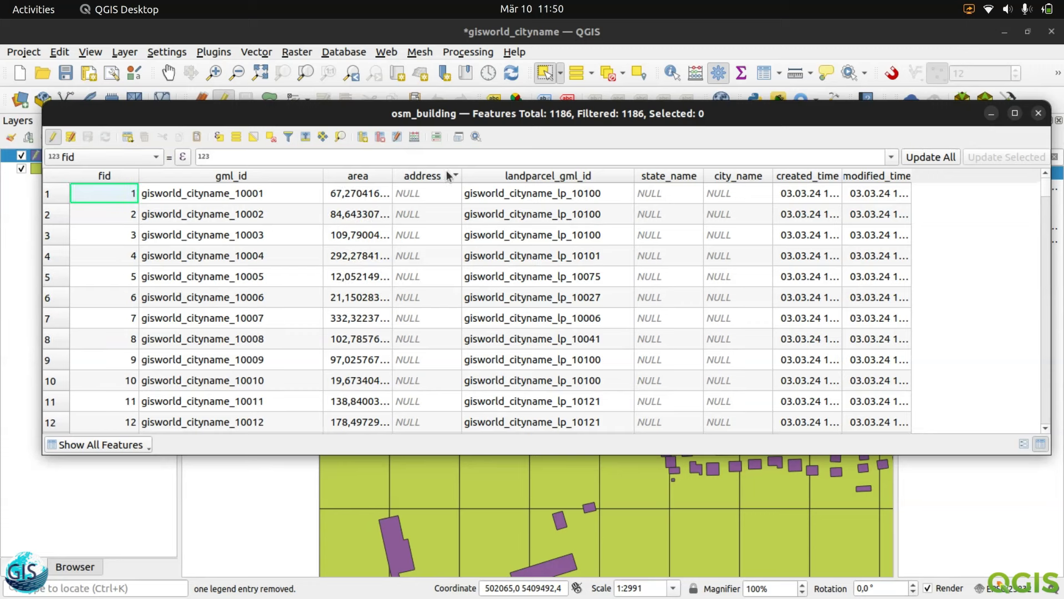
{"action": "double_click", "coordinate": [563, 192]}
{"action": "key", "text": "ctrl+c"}
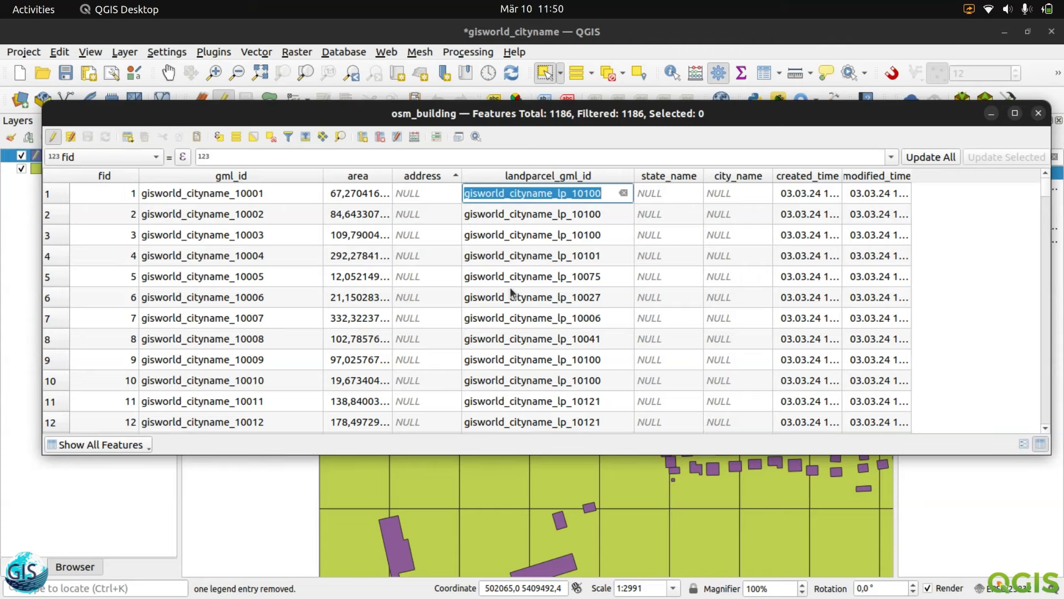
Select buildings by expression where landparcel_gml_id = 'gisworld_cityname_lp_10100'
{"action": "left_click", "coordinate": [219, 136]}
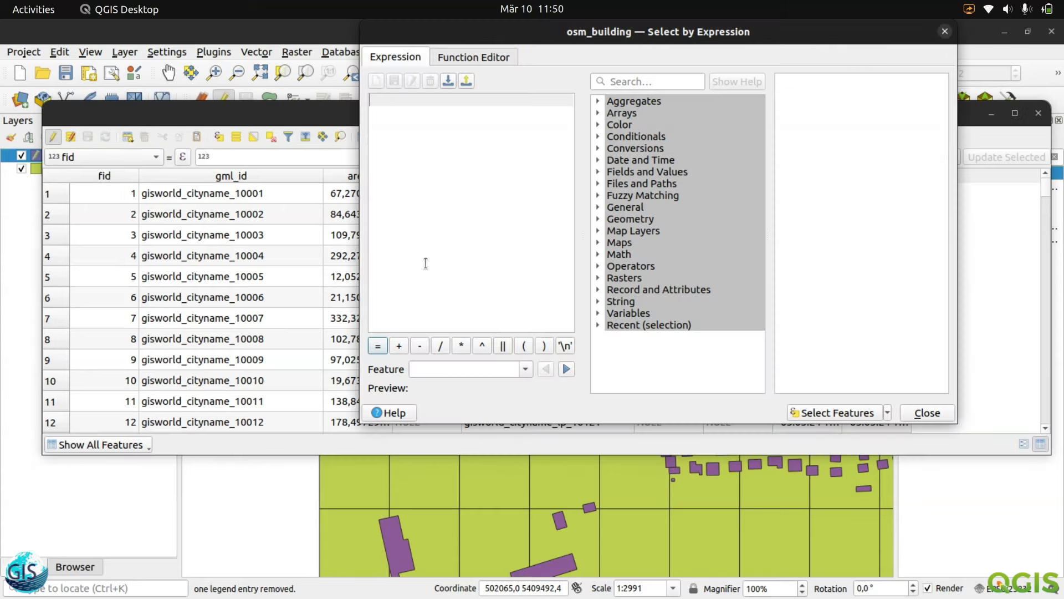
{"action": "type", "text": "la"}
{"action": "key", "text": "Return"}
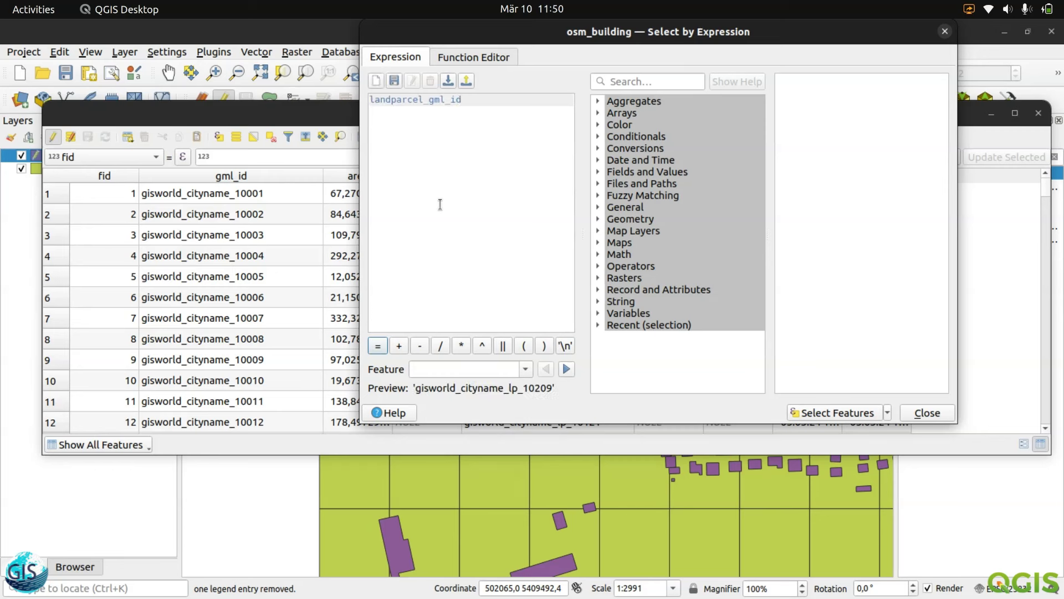
{"action": "type", "text": "= ''"}
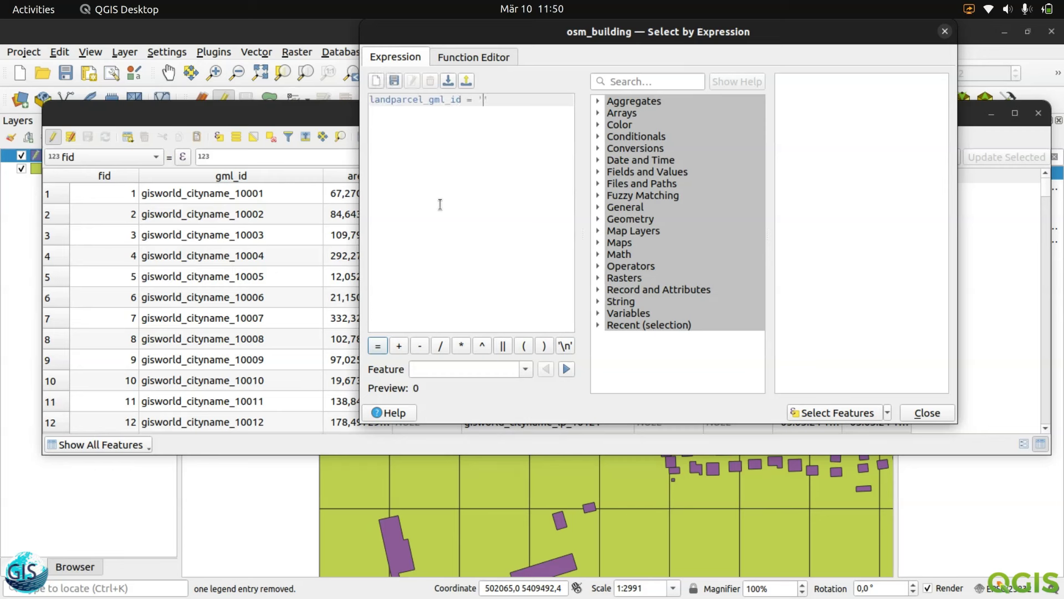
{"action": "key", "text": "ctrl+v"}
{"action": "left_click", "coordinate": [838, 413]}
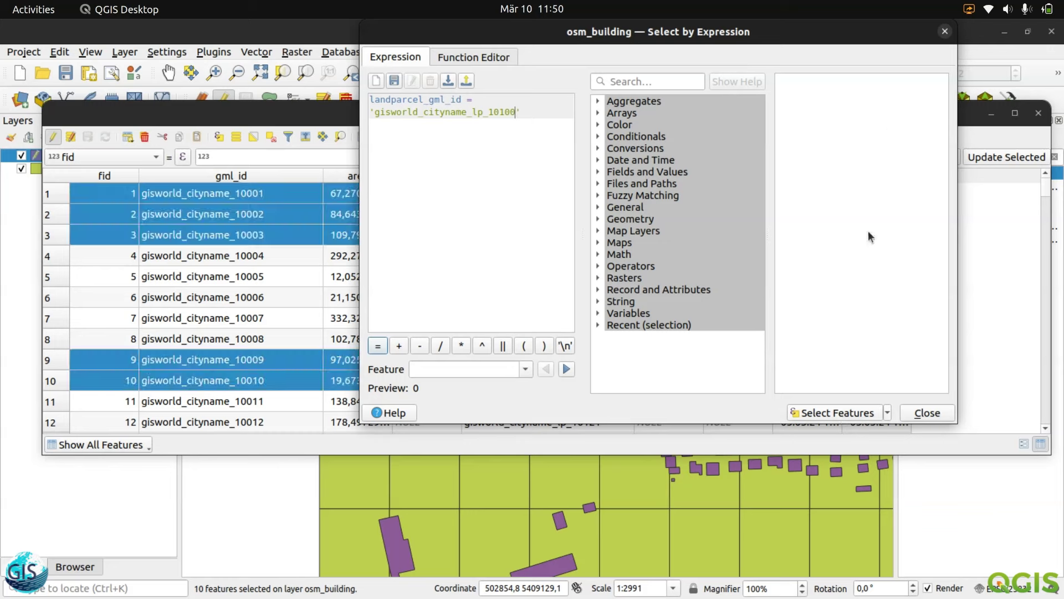
{"action": "left_click", "coordinate": [946, 31]}
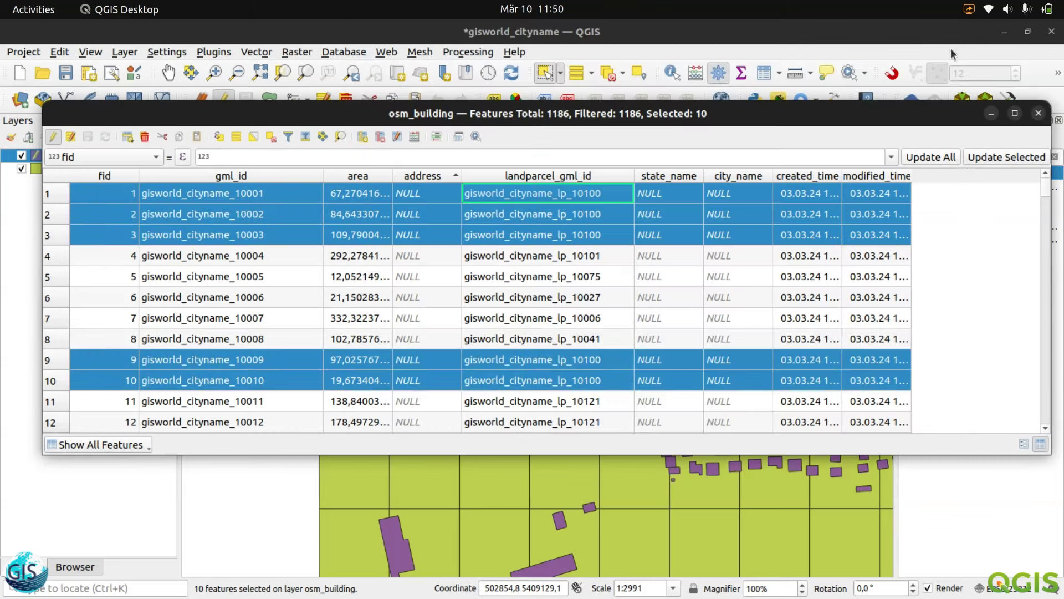
Close the table, stop editing osm_building and deselect all features on the map
{"action": "left_click", "coordinate": [1038, 113]}
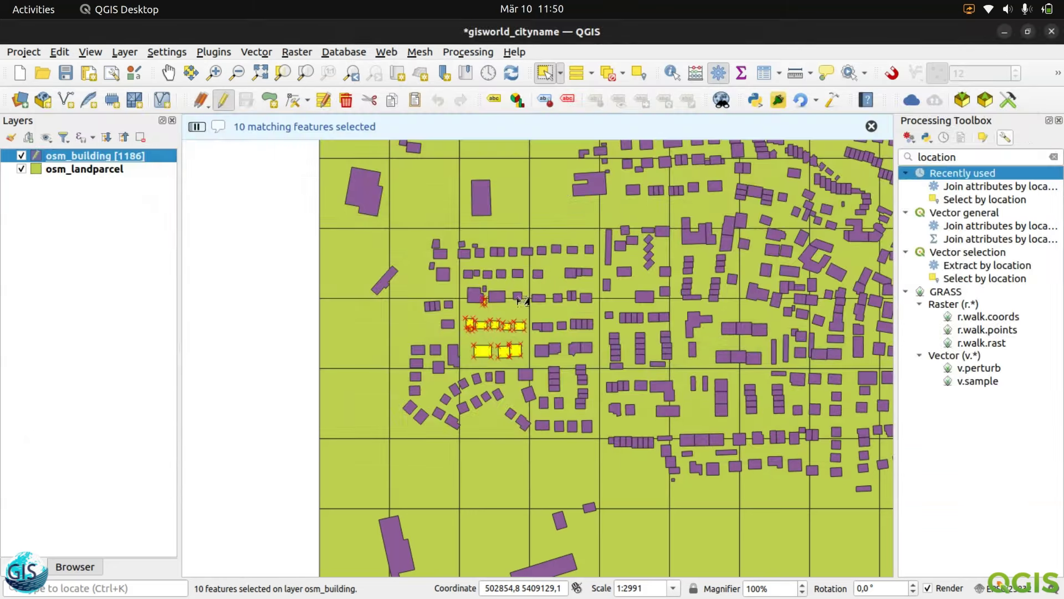
{"action": "scroll", "coordinate": [501, 311], "scroll_direction": "down", "scroll_amount": 1}
{"action": "scroll", "coordinate": [506, 330], "scroll_direction": "up", "scroll_amount": 2}
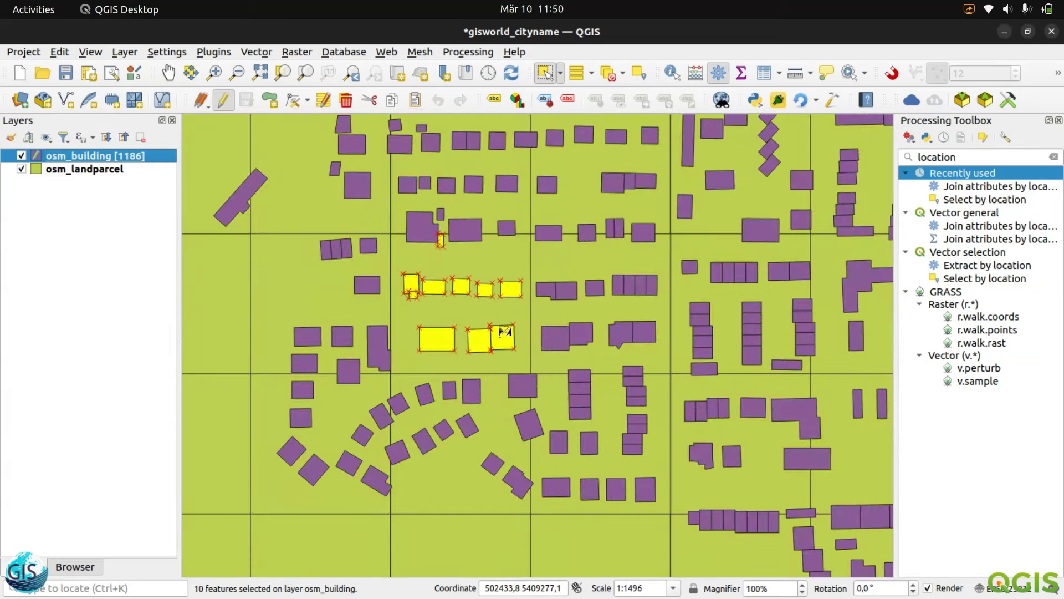
{"action": "scroll", "coordinate": [440, 258], "scroll_direction": "up", "scroll_amount": 1}
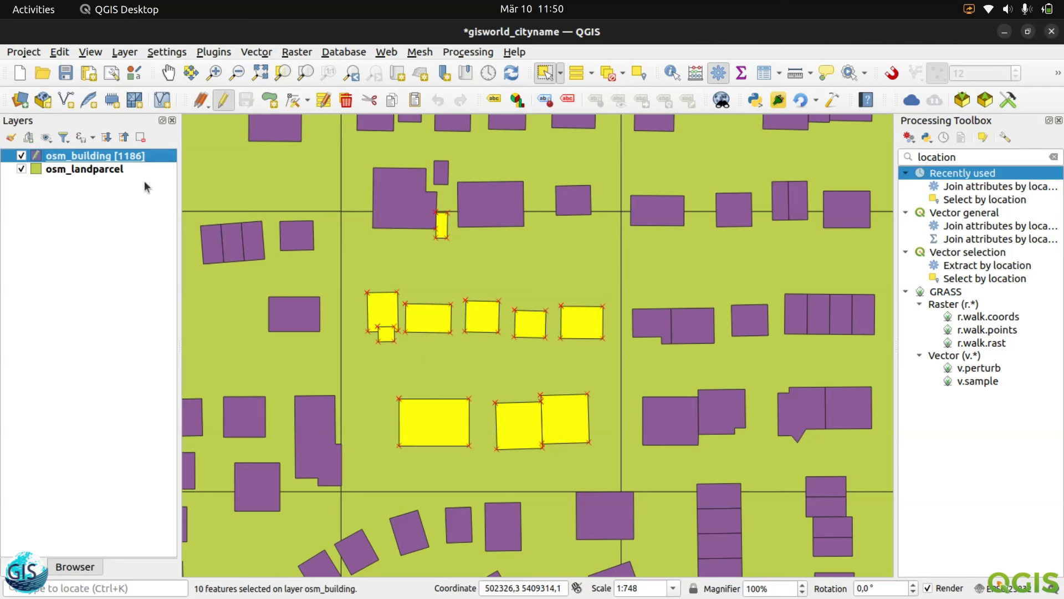
{"action": "right_click", "coordinate": [59, 161]}
{"action": "left_click", "coordinate": [97, 356]}
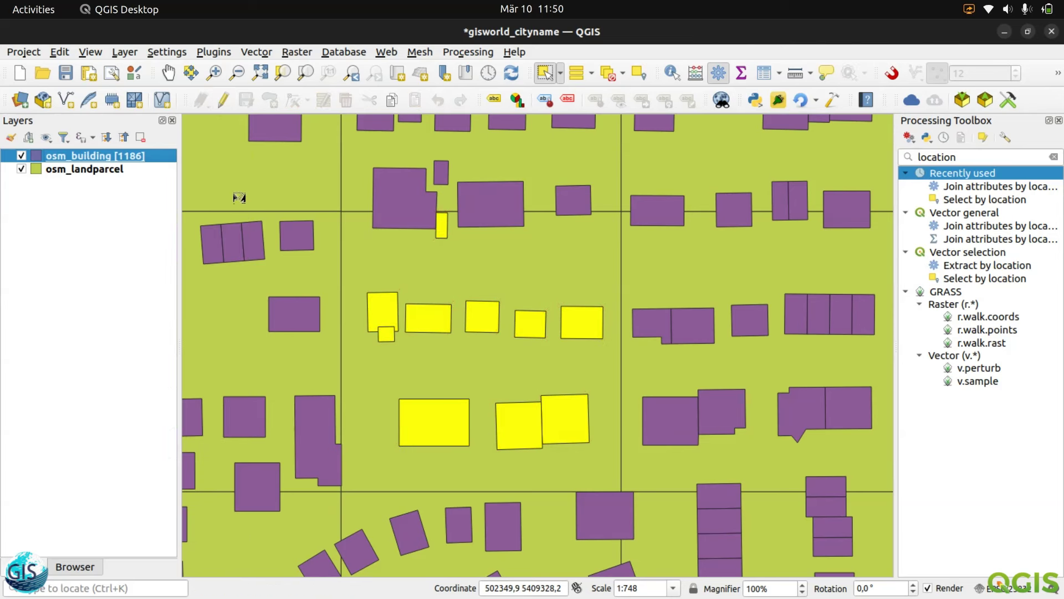
{"action": "left_click", "coordinate": [608, 72]}
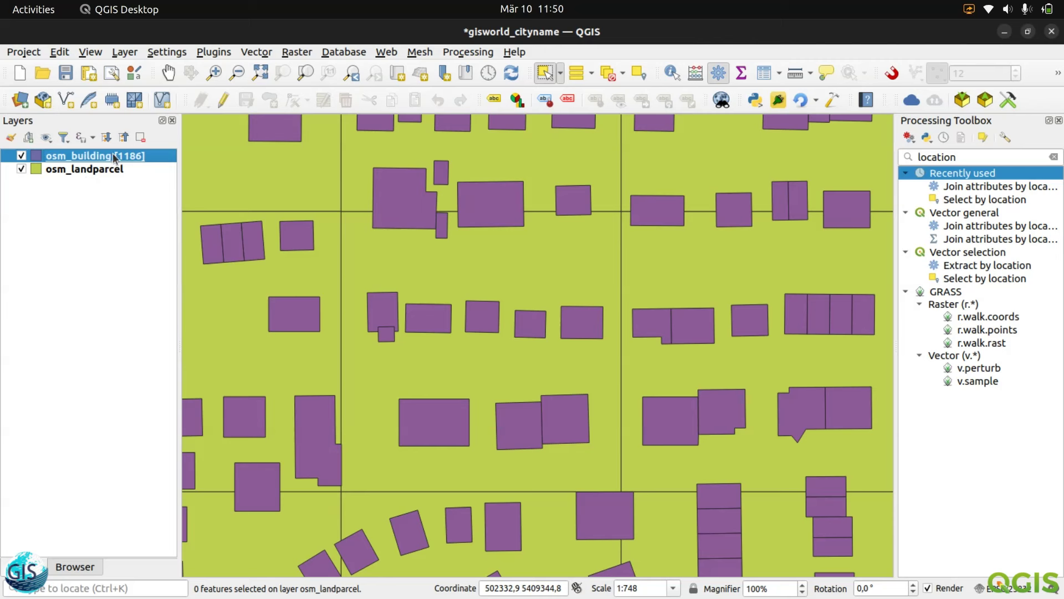
{"action": "left_click", "coordinate": [87, 170]}
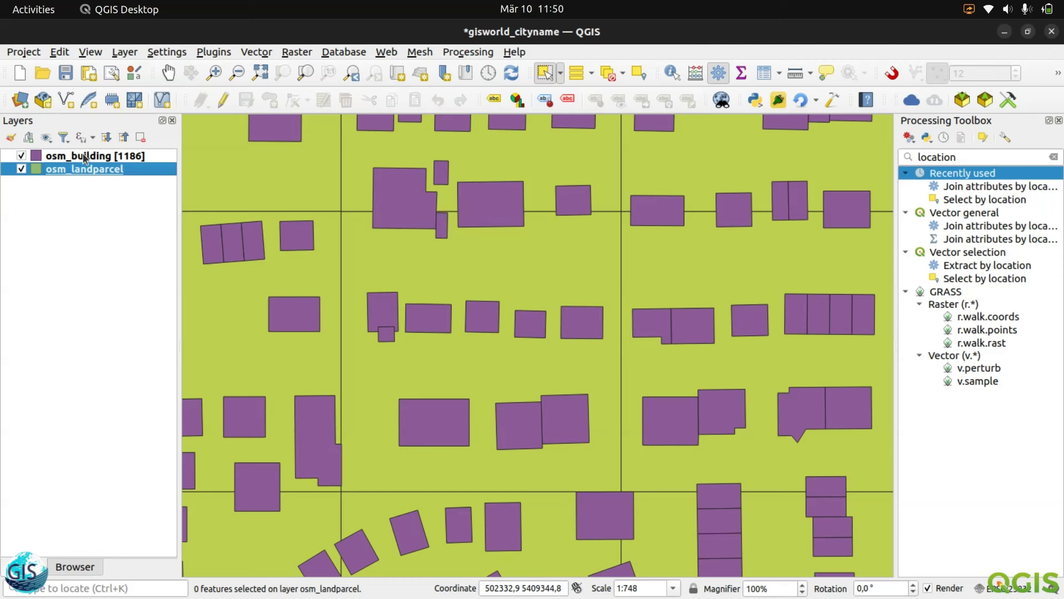
{"action": "left_click", "coordinate": [89, 157]}
Hide the building layer's feature count and open its Joins properties
{"action": "right_click", "coordinate": [100, 149]}
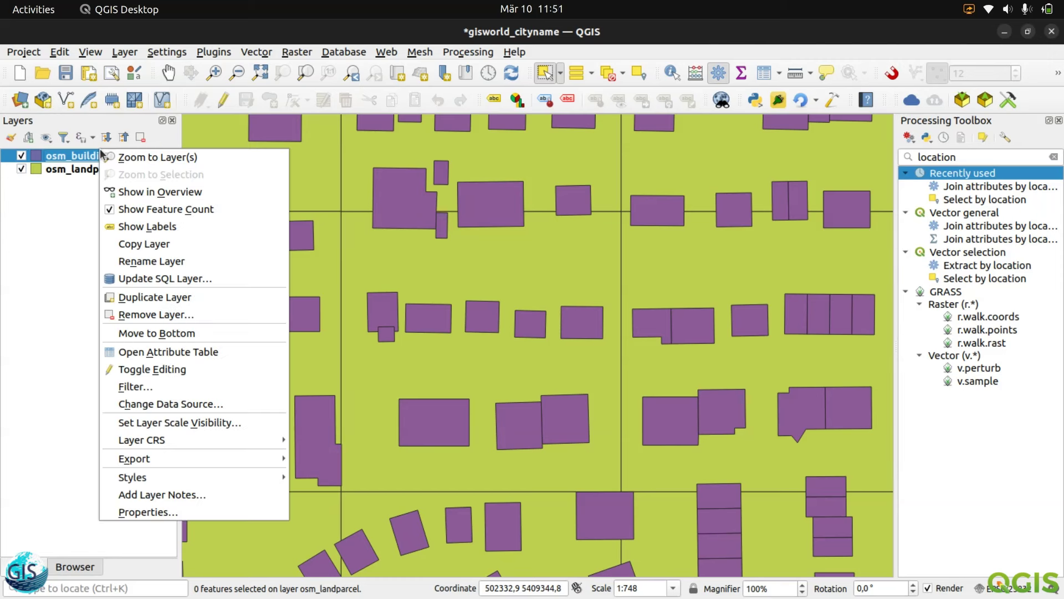
{"action": "left_click", "coordinate": [173, 208]}
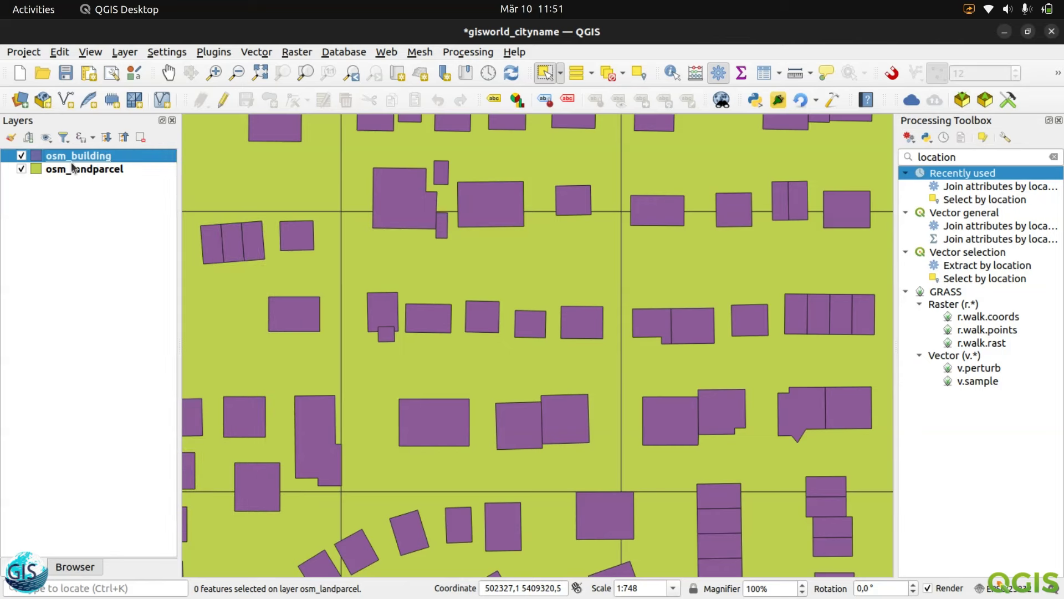
{"action": "right_click", "coordinate": [92, 161]}
{"action": "left_click", "coordinate": [106, 515]}
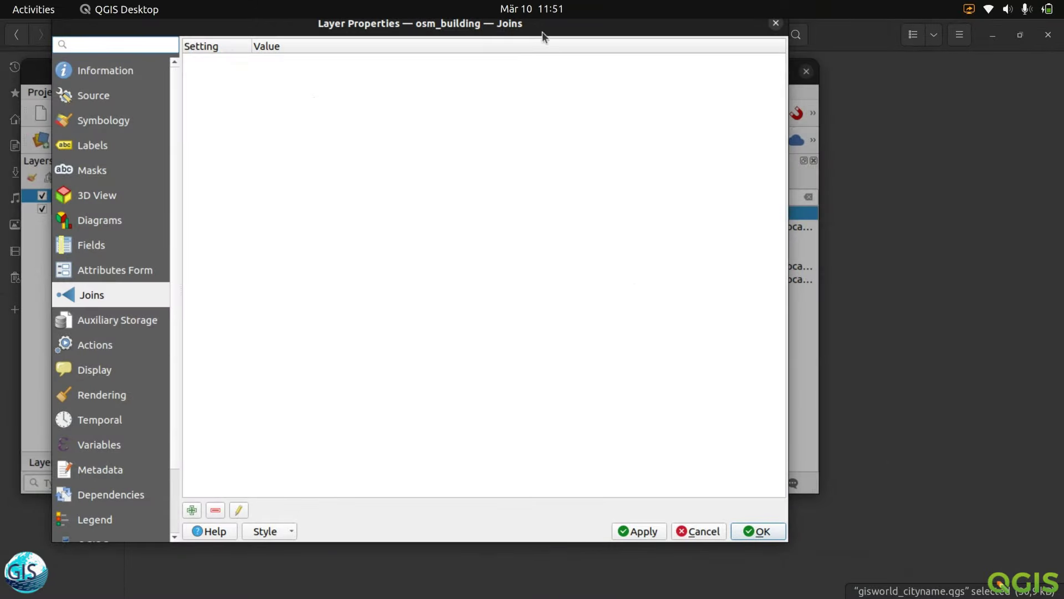
{"action": "left_click_drag", "start_coordinate": [542, 32], "coordinate": [595, 56]}
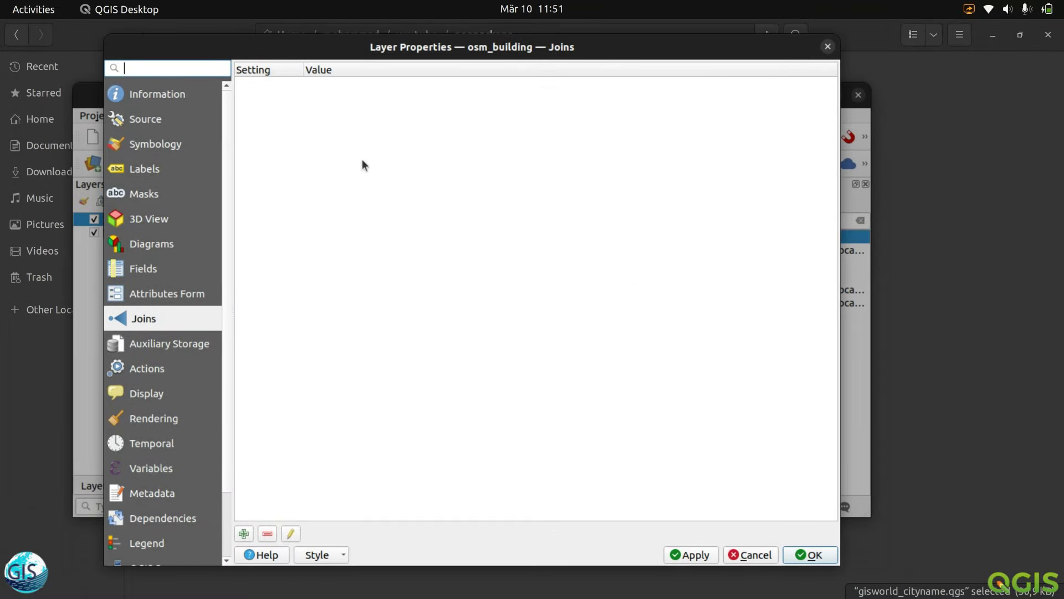
{"action": "left_click", "coordinate": [828, 47]}
{"action": "left_click_drag", "start_coordinate": [731, 100], "coordinate": [788, 76]}
{"action": "left_click", "coordinate": [893, 72]}
{"action": "right_click", "coordinate": [64, 159]}
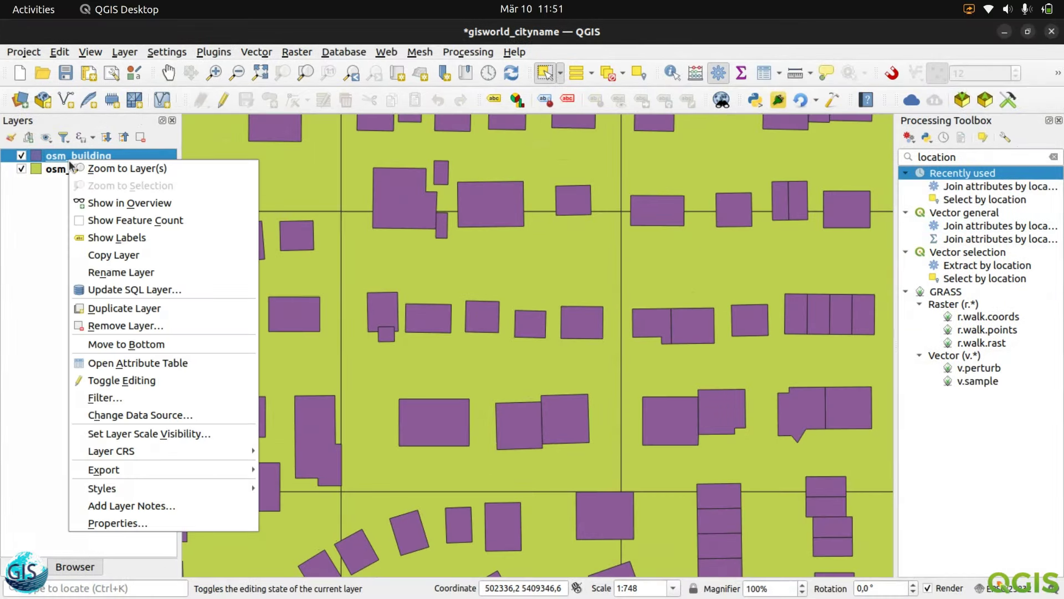
{"action": "left_click", "coordinate": [144, 521]}
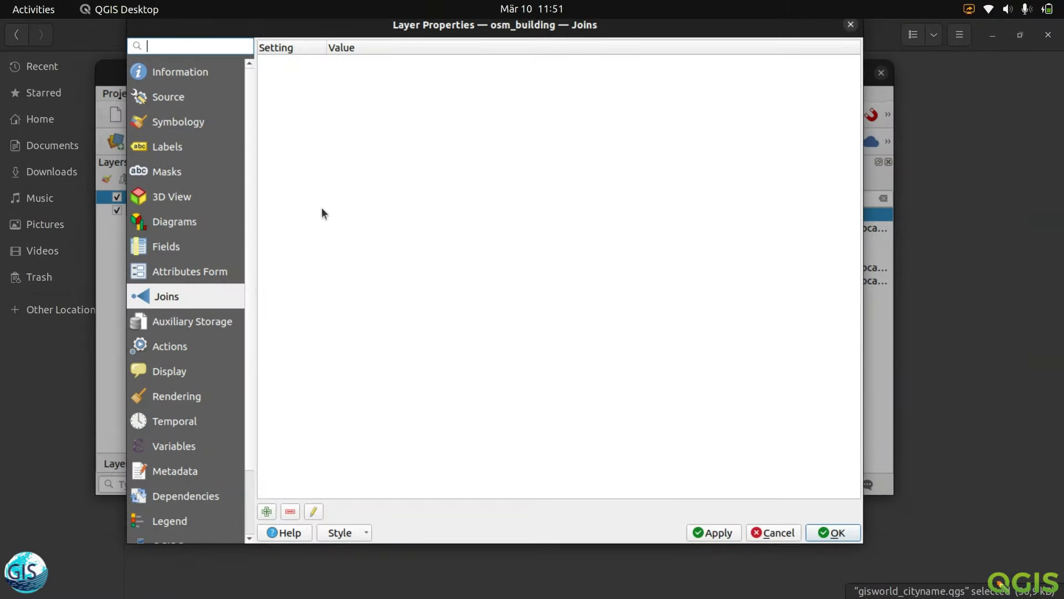
{"action": "key", "text": "alt+Tab"}
{"action": "left_click_drag", "start_coordinate": [744, 28], "coordinate": [745, 71]}
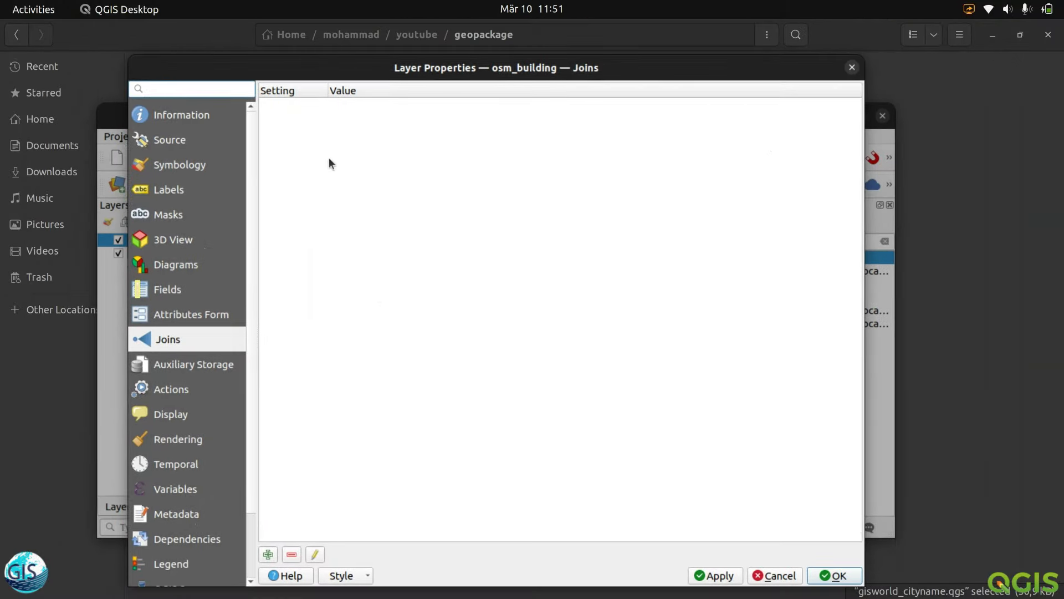
Add a join from osm_landparcel gml_id to landparcel_gml_id, bringing only number with prefix osm_landparcel_
{"action": "left_click", "coordinate": [268, 555]}
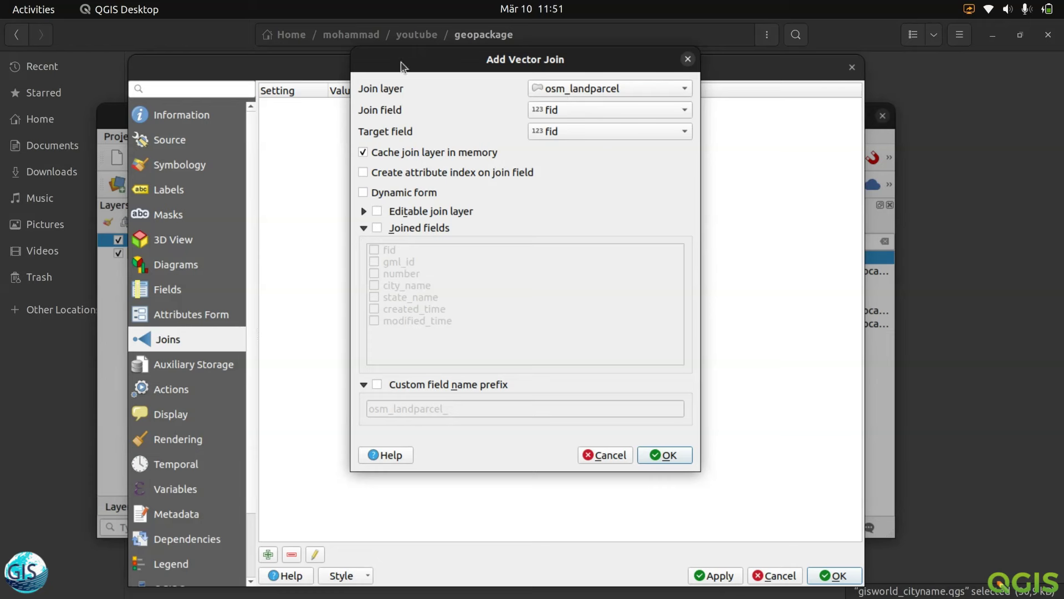
{"action": "left_click_drag", "start_coordinate": [397, 59], "coordinate": [399, 125]}
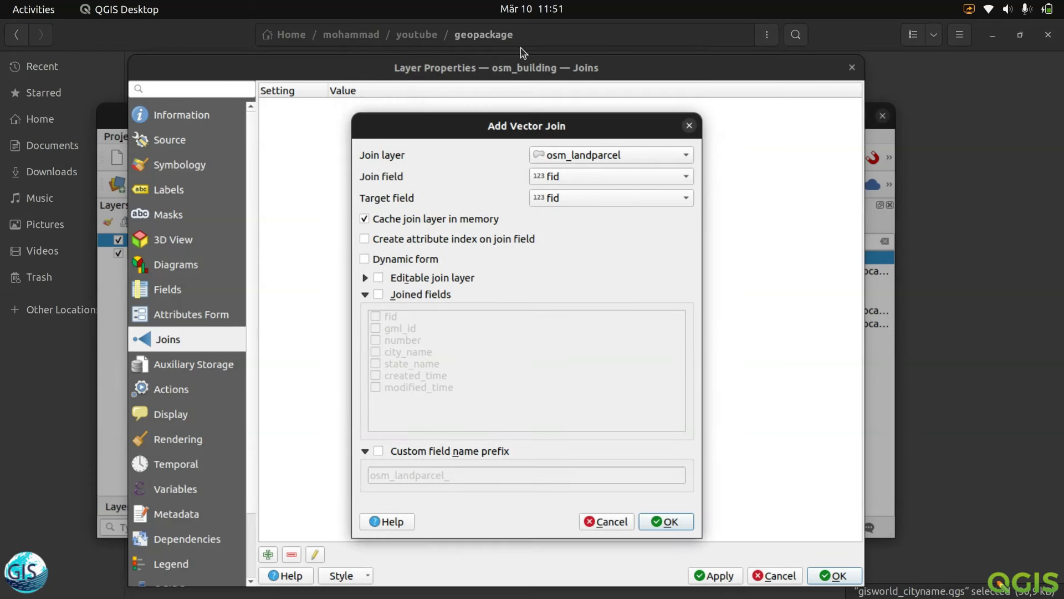
{"action": "left_click", "coordinate": [604, 172]}
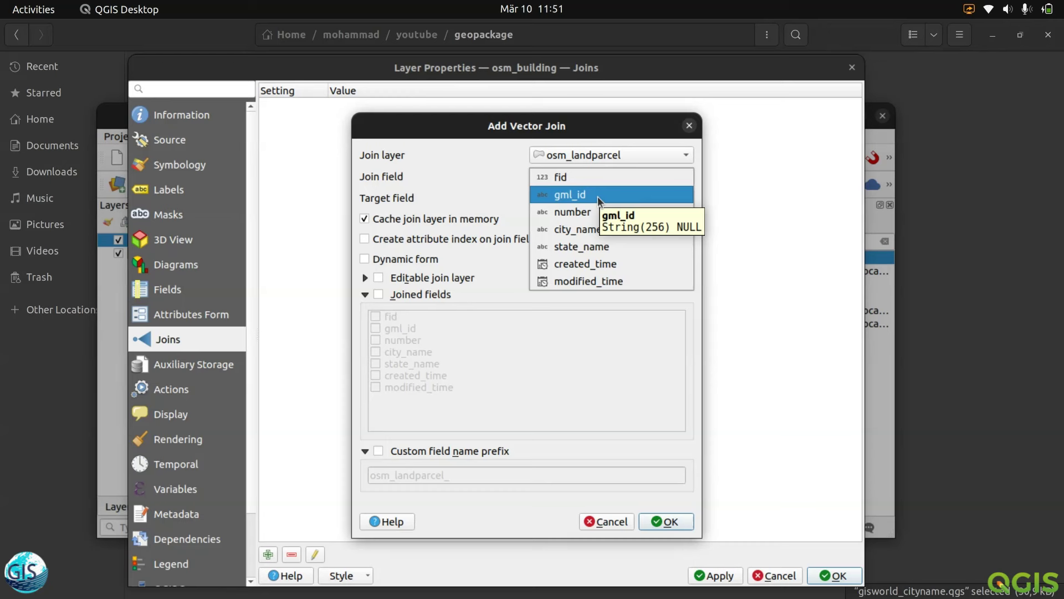
{"action": "left_click", "coordinate": [598, 196]}
{"action": "left_click", "coordinate": [573, 193]}
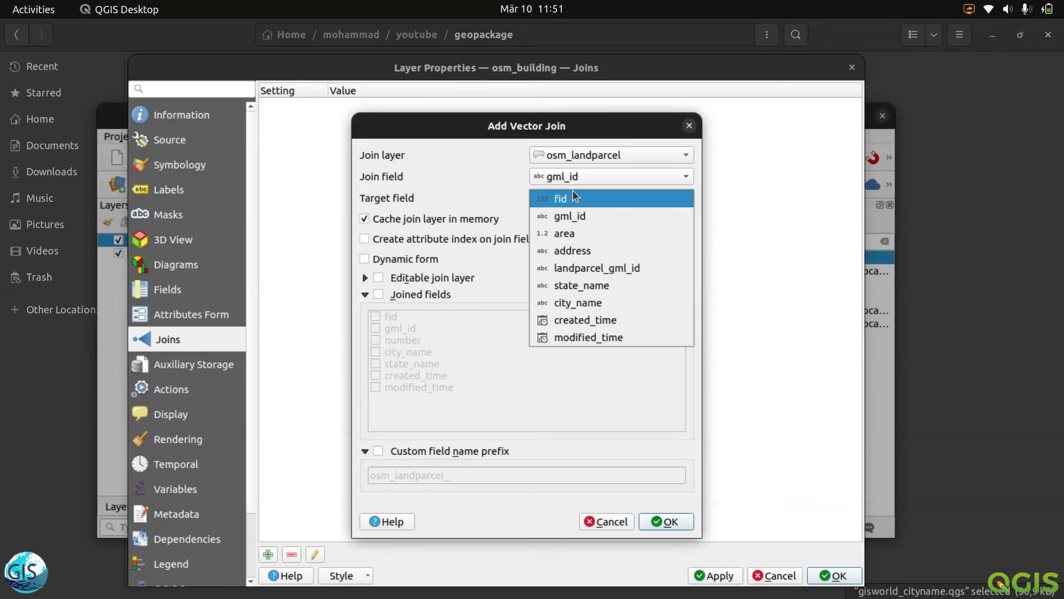
{"action": "left_click", "coordinate": [576, 270]}
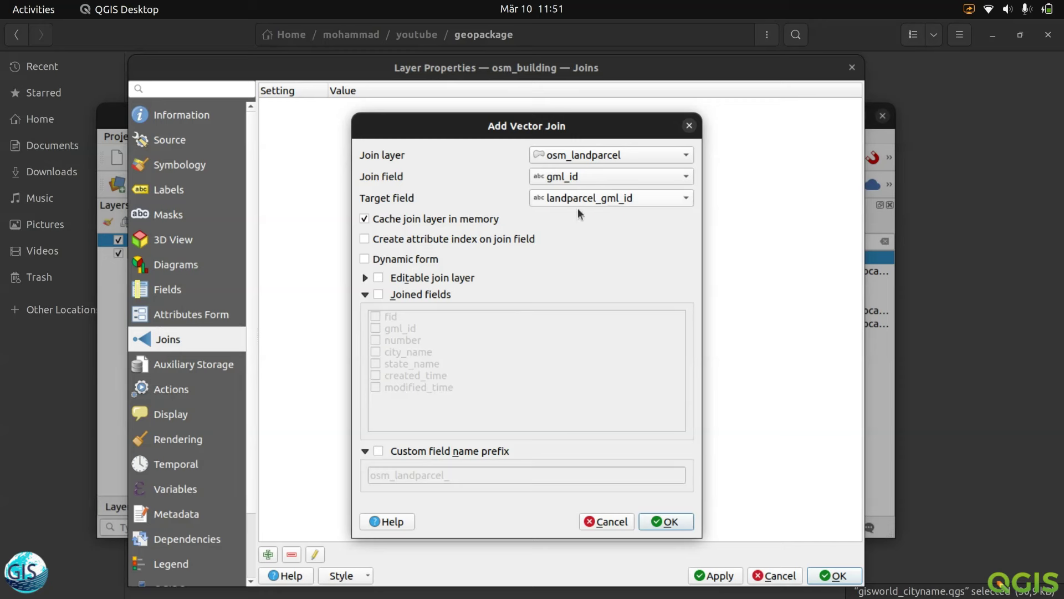
{"action": "left_click", "coordinate": [379, 295]}
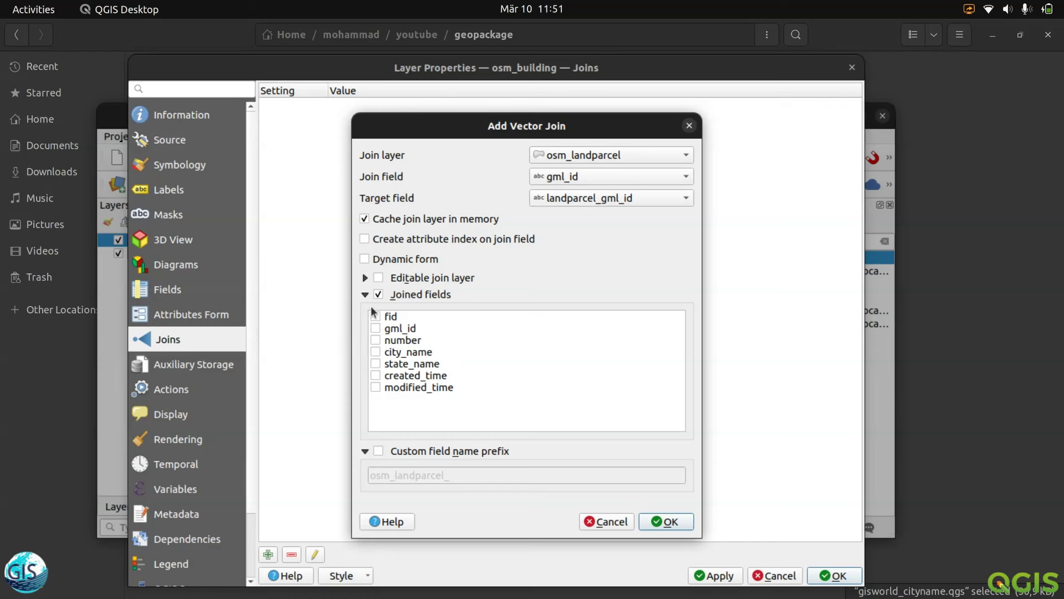
{"action": "left_click", "coordinate": [376, 341]}
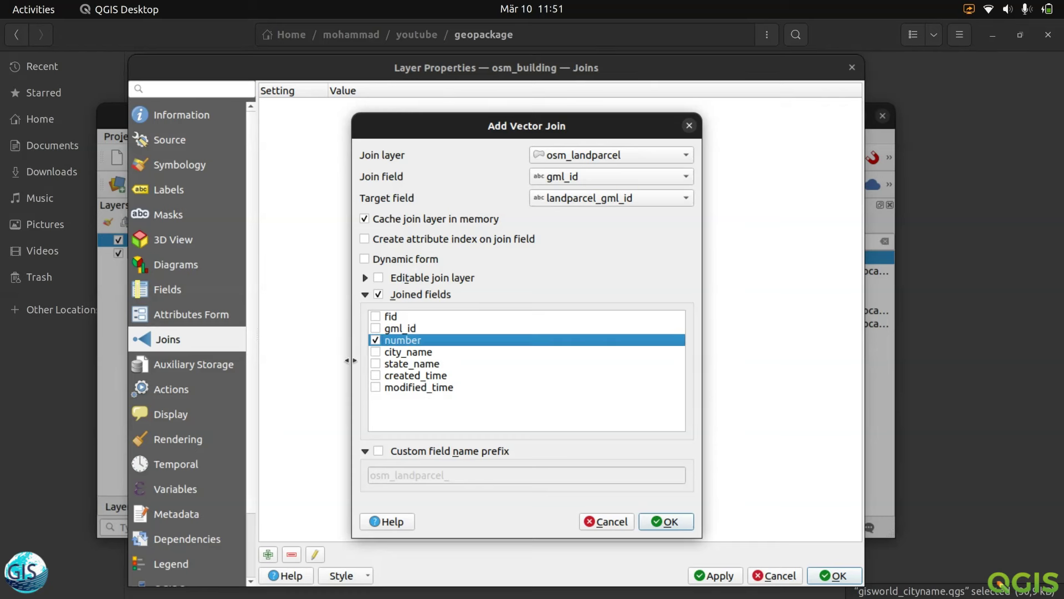
{"action": "left_click", "coordinate": [379, 451]}
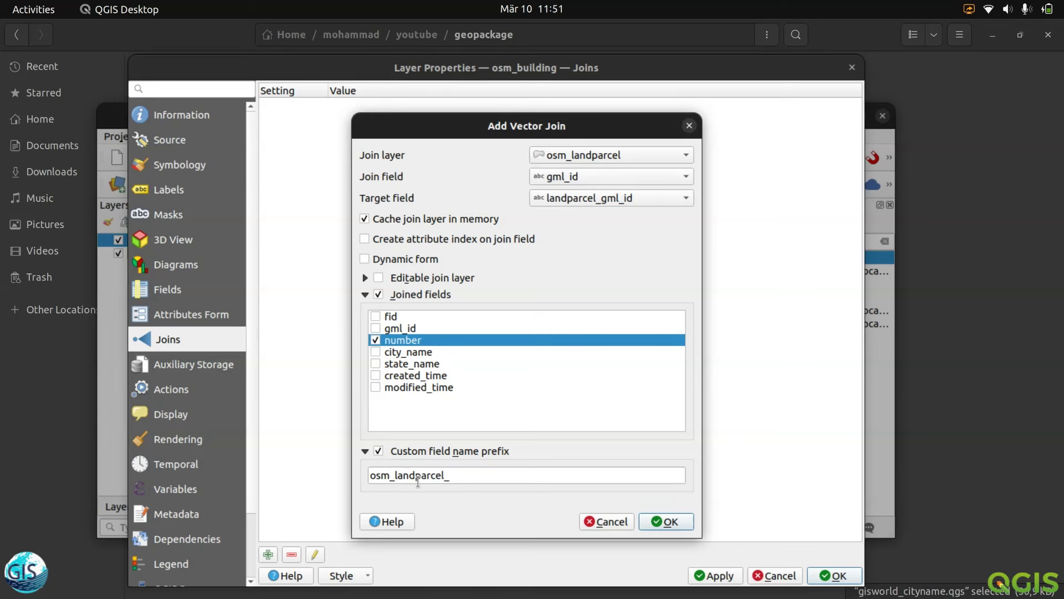
{"action": "double_click", "coordinate": [466, 470]}
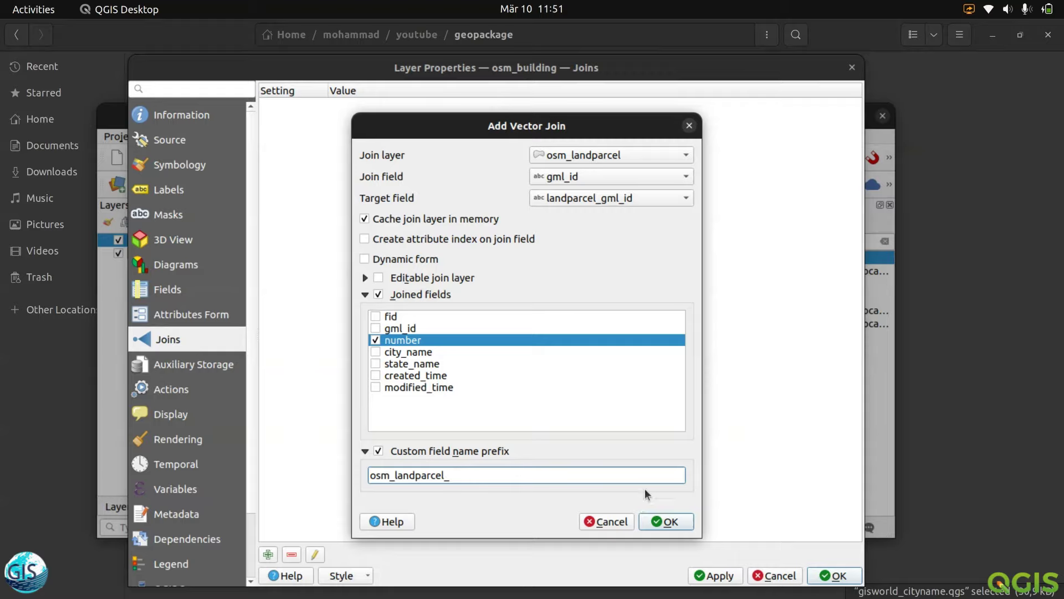
{"action": "left_click", "coordinate": [665, 522]}
Apply the join and open the osm_building attribute table, widening osm_landparcel_number
{"action": "left_click", "coordinate": [835, 497]}
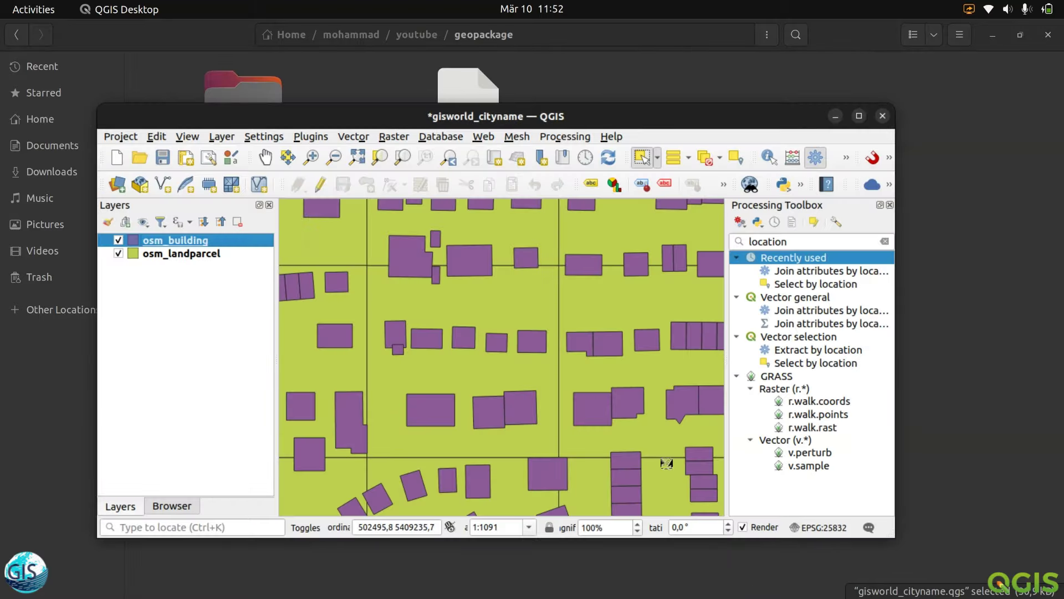
{"action": "left_click", "coordinate": [860, 116]}
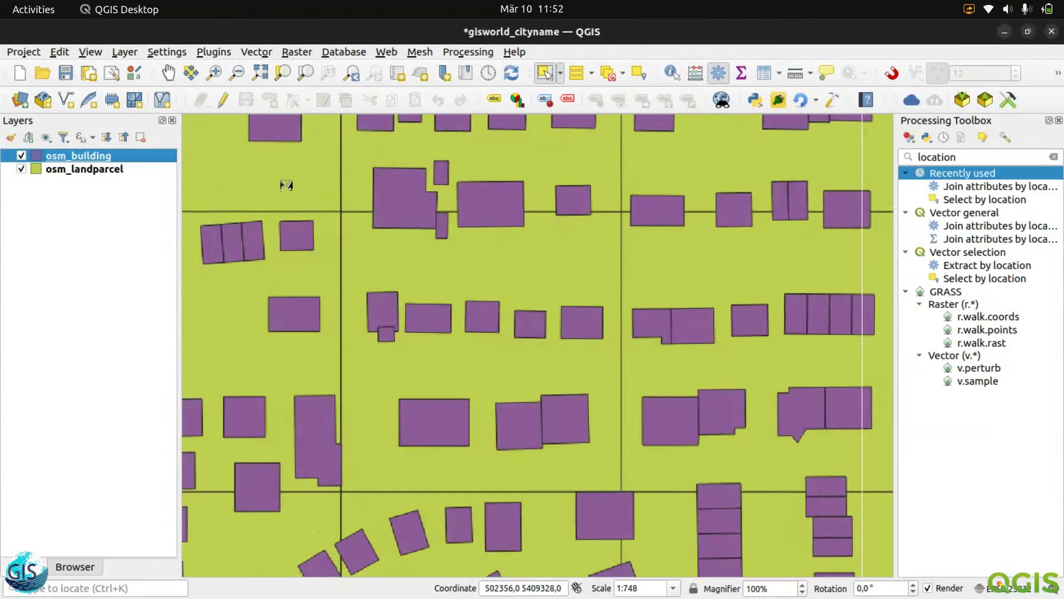
{"action": "right_click", "coordinate": [71, 156]}
{"action": "left_click", "coordinate": [129, 355]}
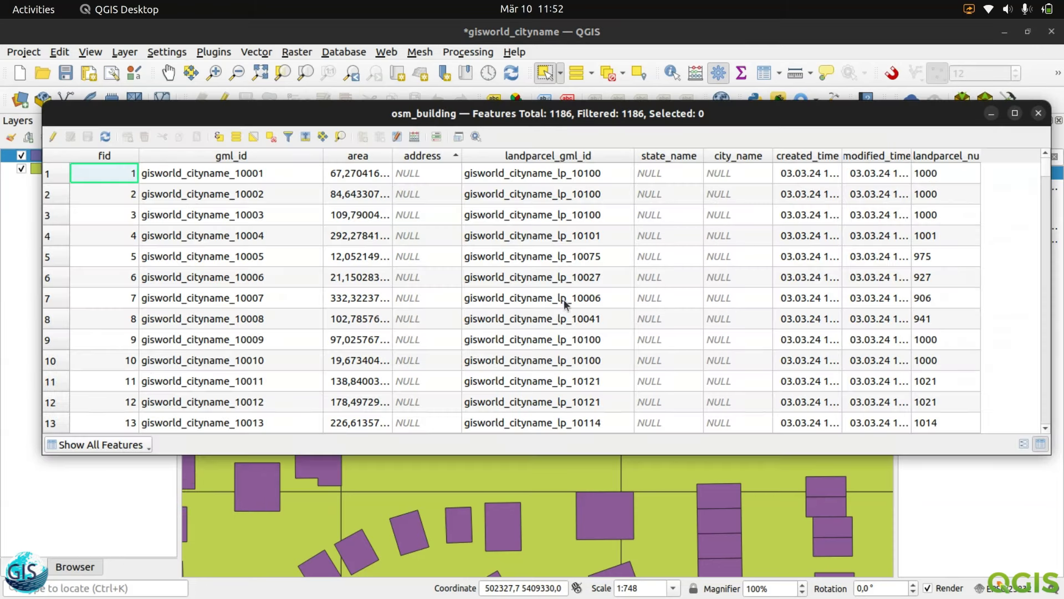
{"action": "left_click_drag", "start_coordinate": [981, 155], "coordinate": [1025, 155]}
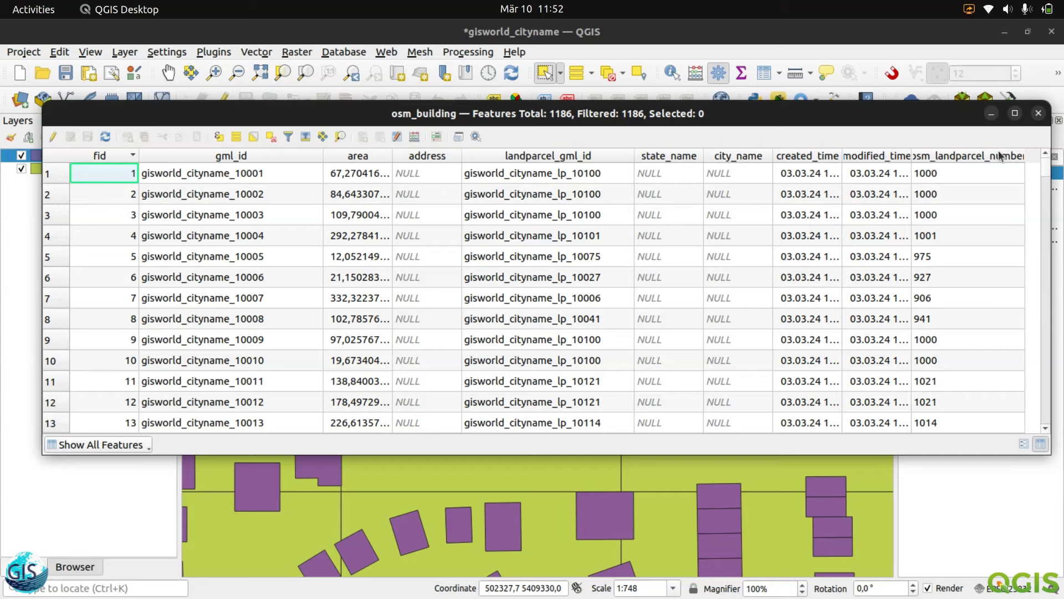
Replace the fid sort with an ascending sort on osm_landparcel_number
{"action": "right_click", "coordinate": [1001, 157]}
{"action": "key", "text": "Escape"}
{"action": "right_click", "coordinate": [989, 159]}
{"action": "left_click", "coordinate": [970, 269]}
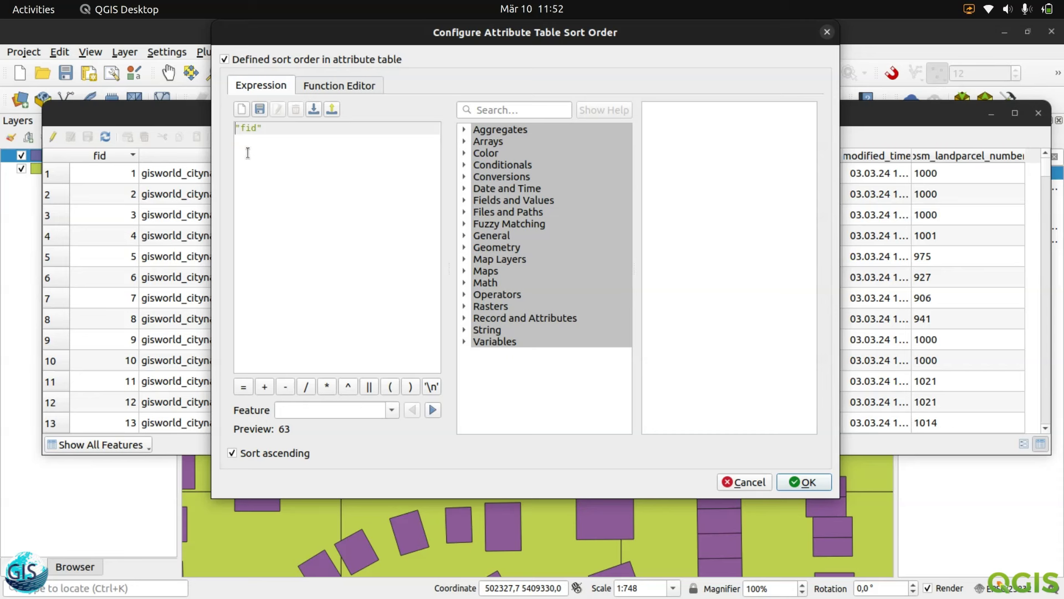
{"action": "left_click_drag", "start_coordinate": [263, 128], "coordinate": [190, 132]}
{"action": "key", "text": "BackSpace"}
{"action": "type", "text": "osm"}
{"action": "key", "text": "Return"}
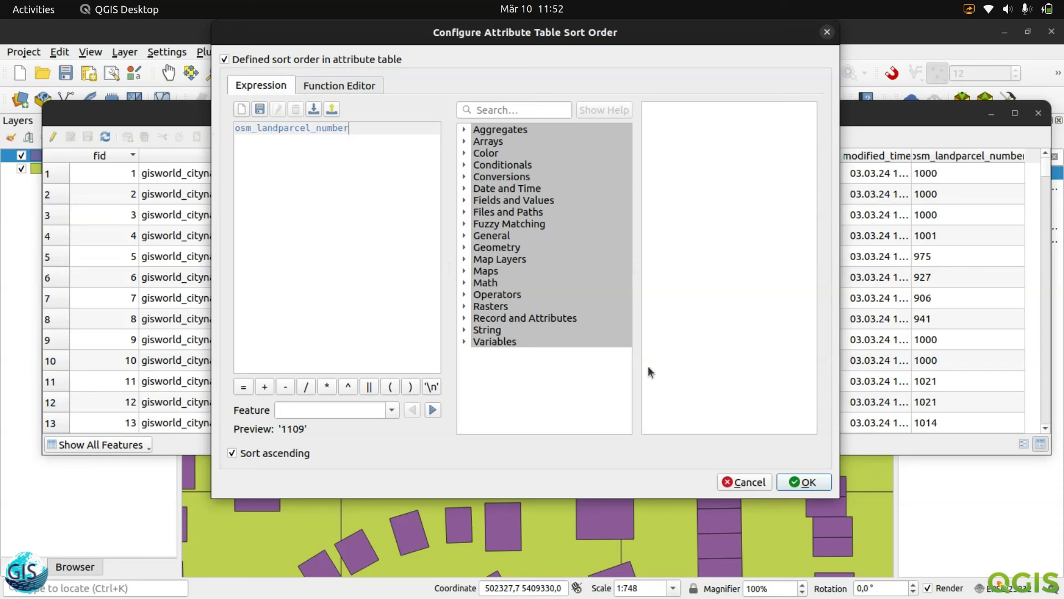
{"action": "left_click", "coordinate": [812, 484]}
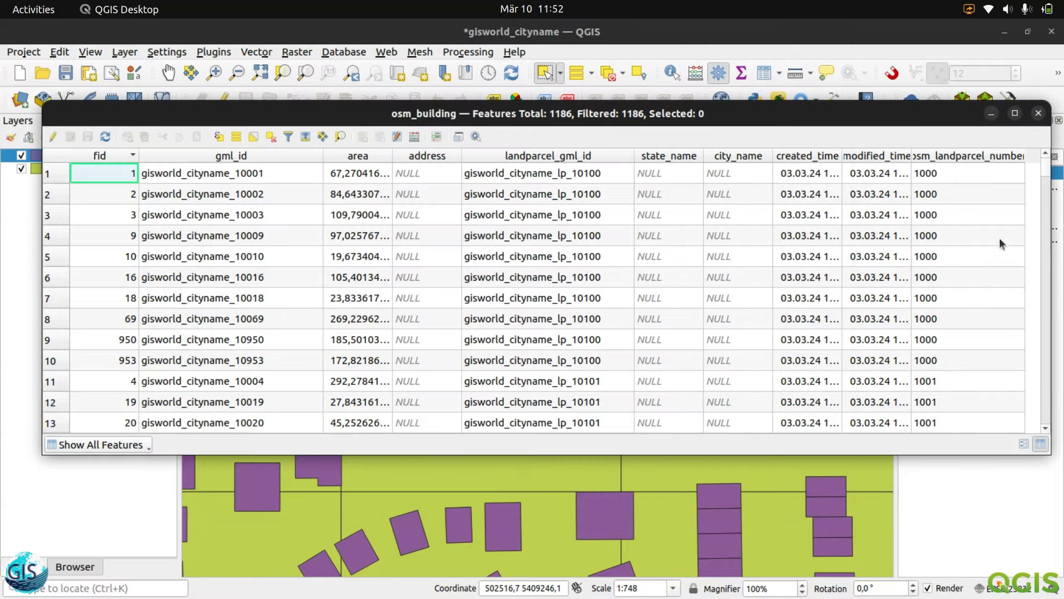
Check the sorted osm_landparcel_number values starting at 1000, then close the table
{"action": "left_click", "coordinate": [1015, 113]}
{"action": "scroll", "coordinate": [916, 226], "scroll_direction": "down", "scroll_amount": 10}
{"action": "scroll", "coordinate": [914, 235], "scroll_direction": "up", "scroll_amount": 10}
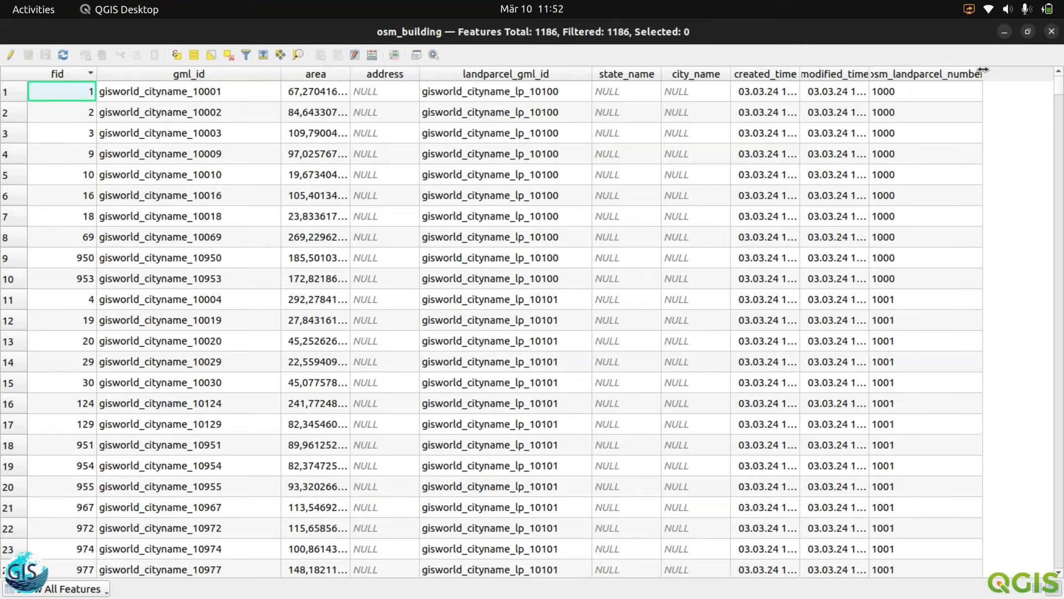
{"action": "left_click_drag", "start_coordinate": [980, 69], "coordinate": [1016, 64]}
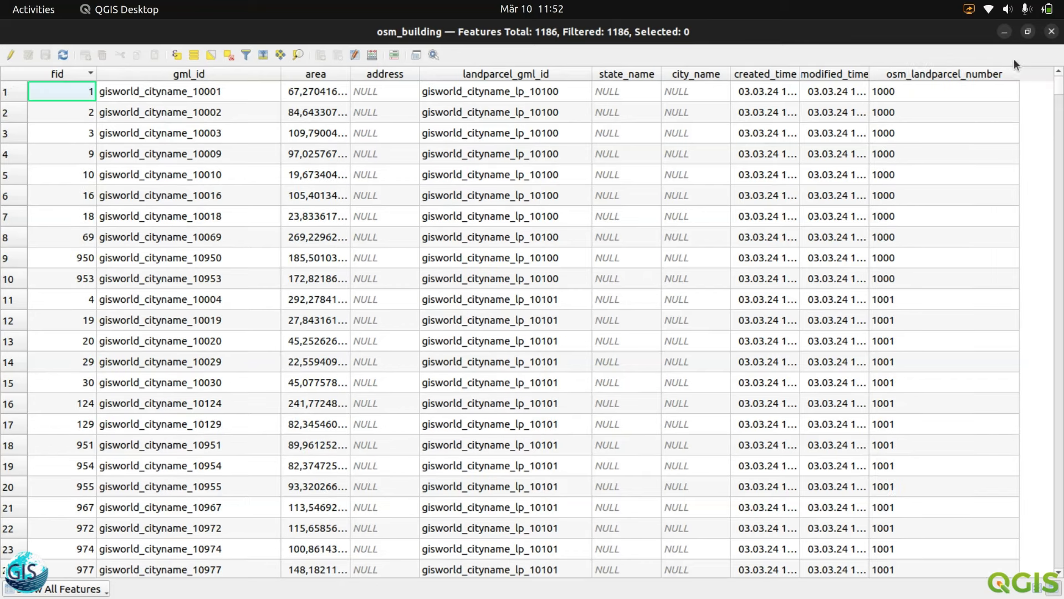
{"action": "left_click", "coordinate": [1052, 32]}
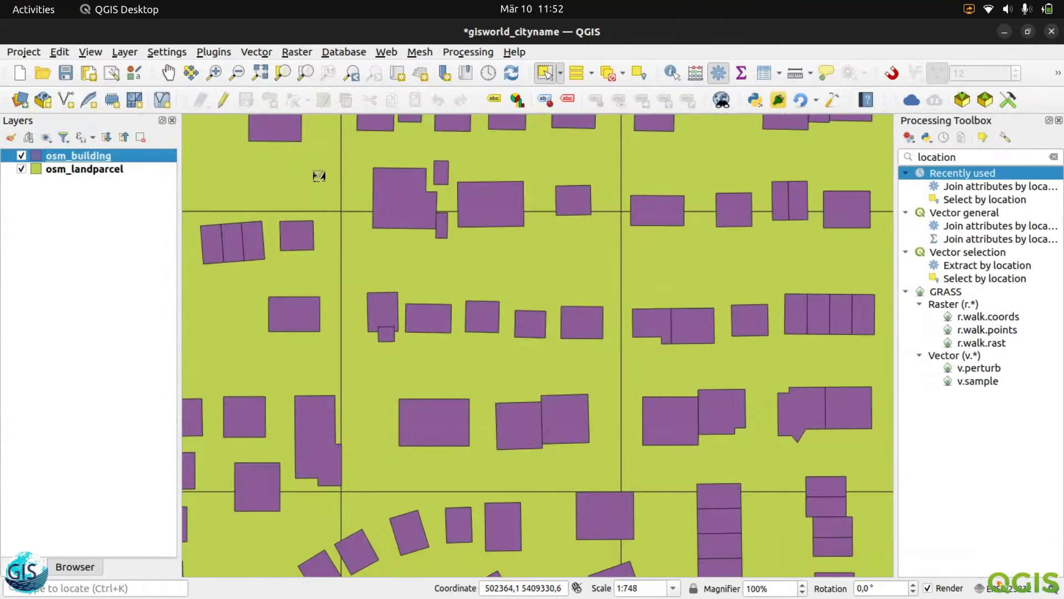
Zoom the map to the full osm_landparcel extent
{"action": "scroll", "coordinate": [344, 225], "scroll_direction": "down", "scroll_amount": 3}
{"action": "left_click_drag", "start_coordinate": [488, 327], "coordinate": [494, 349]}
{"action": "right_click", "coordinate": [97, 171]}
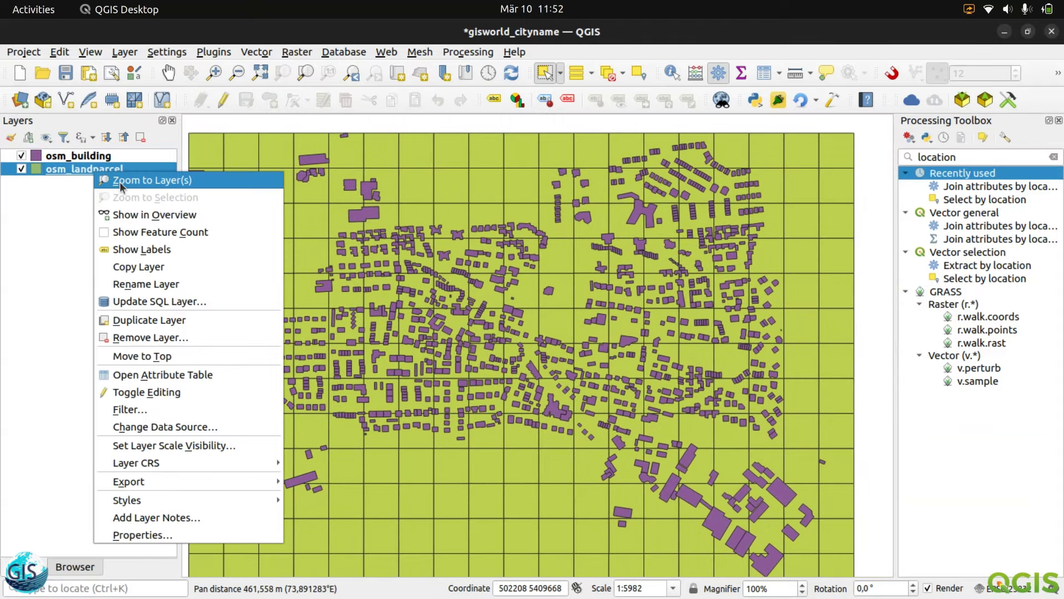
{"action": "left_click", "coordinate": [121, 181]}
Switch the osm_building symbology to Categorized with a random colour ramp
{"action": "double_click", "coordinate": [80, 162]}
{"action": "left_click", "coordinate": [221, 151]}
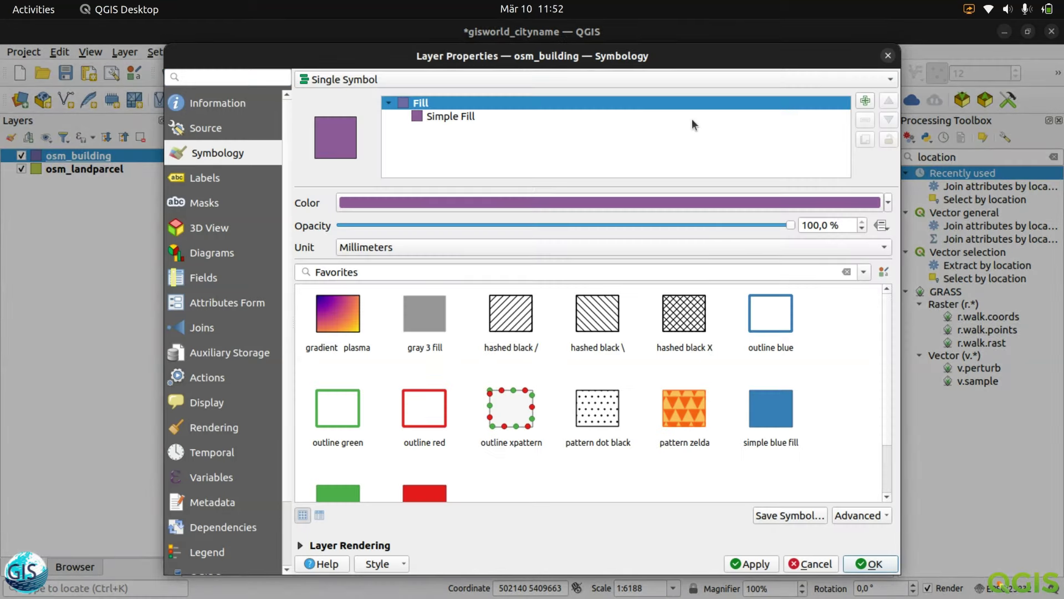
{"action": "left_click", "coordinate": [888, 203]}
{"action": "key", "text": "Escape"}
{"action": "left_click", "coordinate": [452, 116]}
{"action": "left_click", "coordinate": [402, 79]}
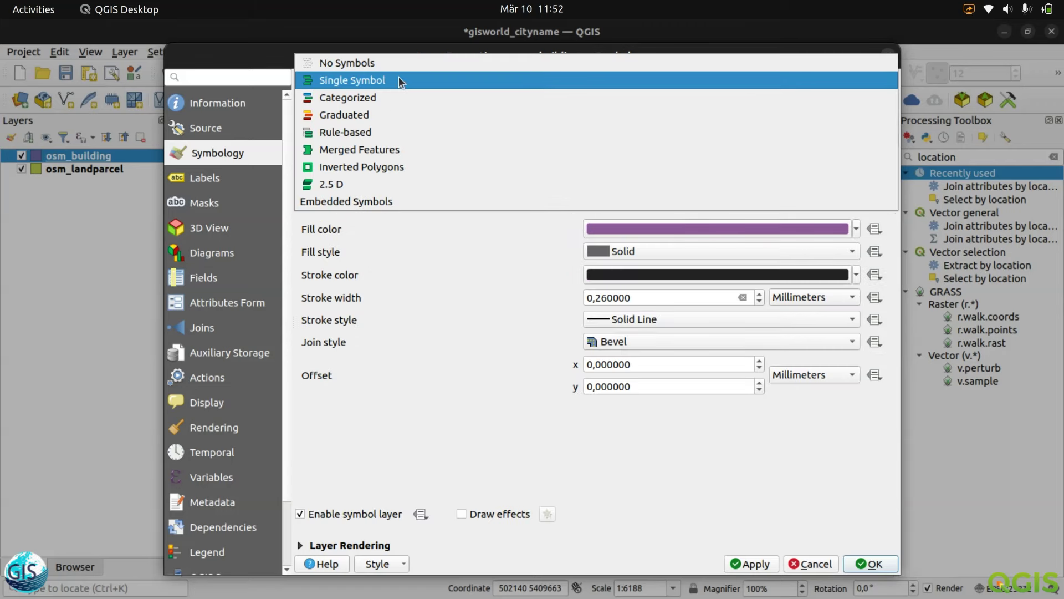
{"action": "left_click", "coordinate": [376, 97]}
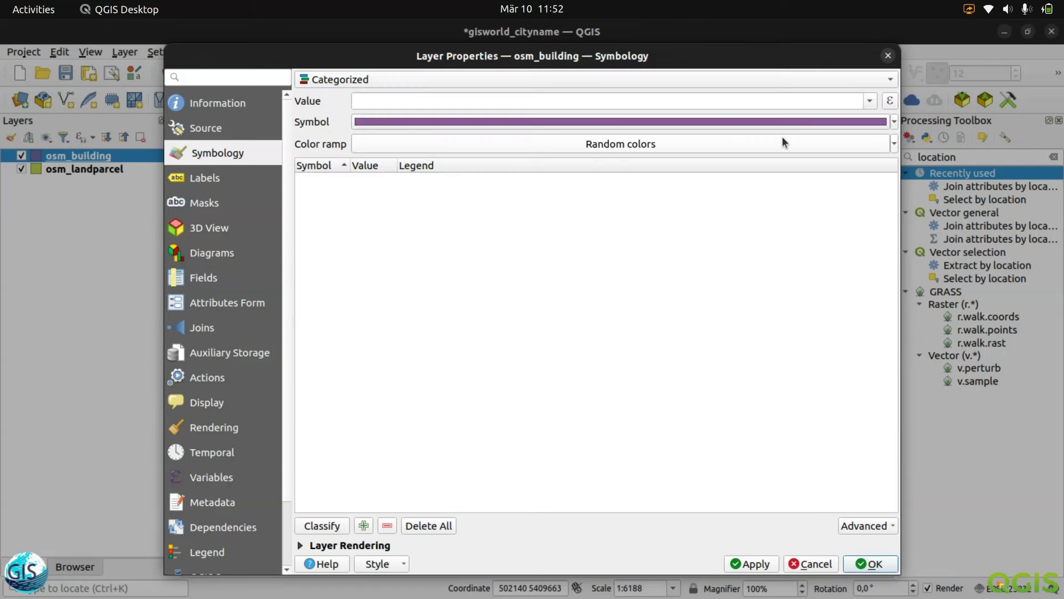
{"action": "left_click", "coordinate": [894, 123]}
{"action": "left_click", "coordinate": [894, 125]}
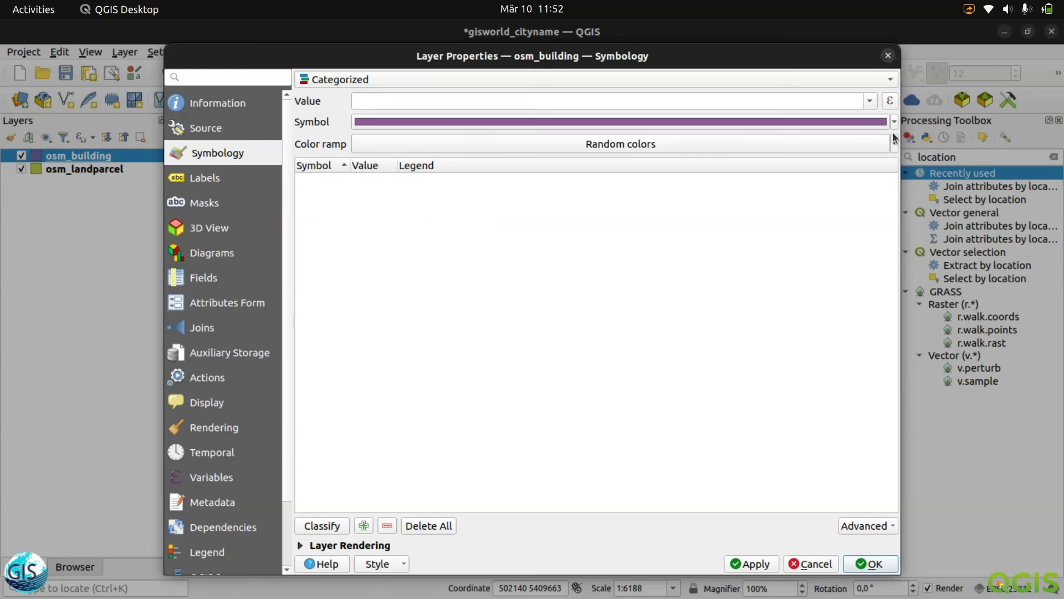
{"action": "left_click", "coordinate": [894, 144]}
{"action": "left_click", "coordinate": [456, 179]}
{"action": "left_click", "coordinate": [766, 565]}
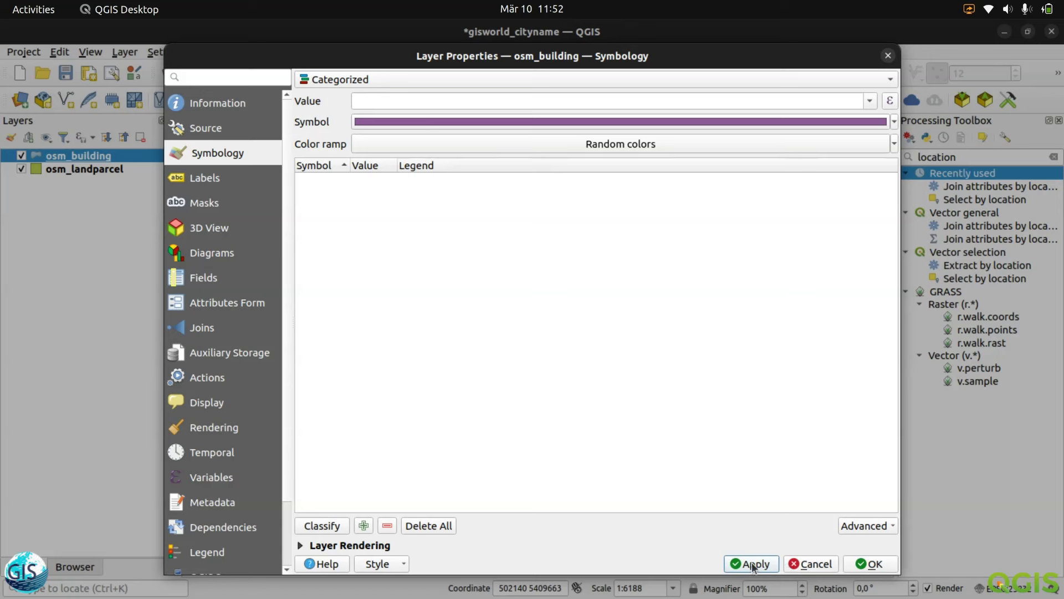
Classify by landparcel_gml_id, delete the 'all other values' category, then apply and close
{"action": "left_click", "coordinate": [335, 527]}
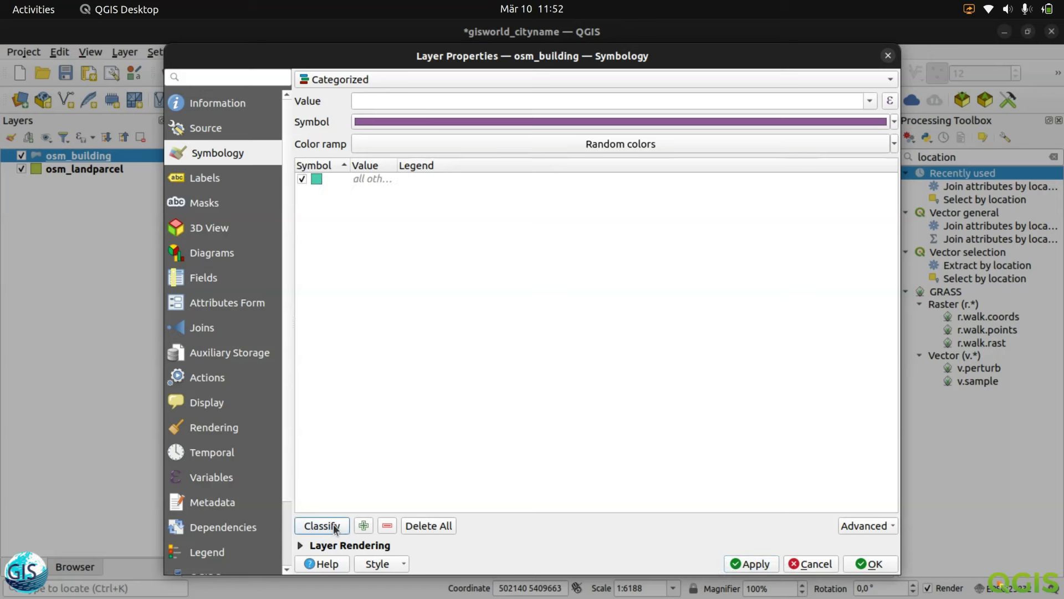
{"action": "left_click", "coordinate": [870, 103]}
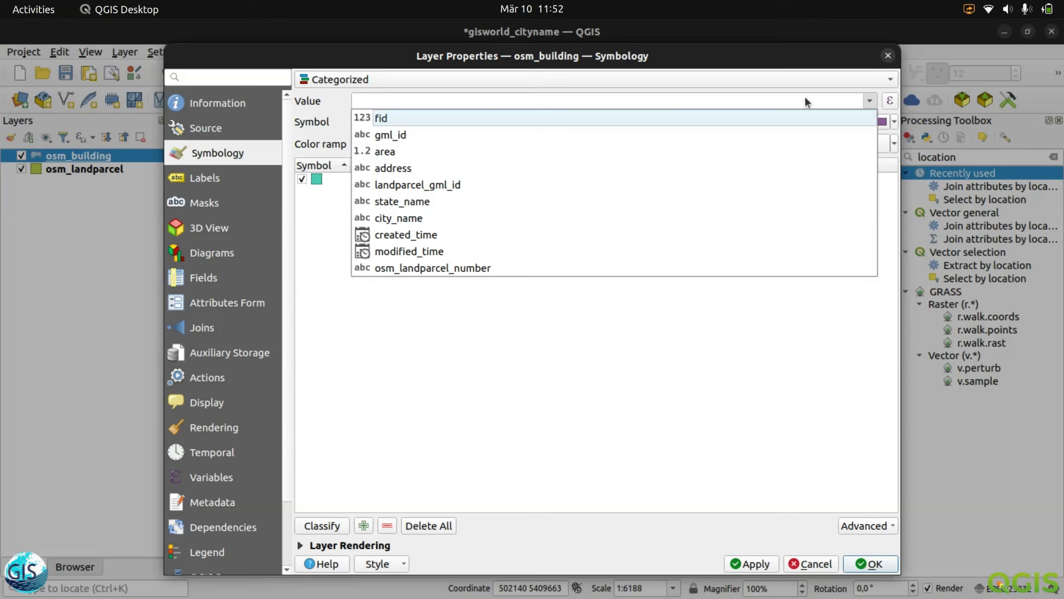
{"action": "left_click", "coordinate": [427, 184]}
{"action": "left_click", "coordinate": [869, 100]}
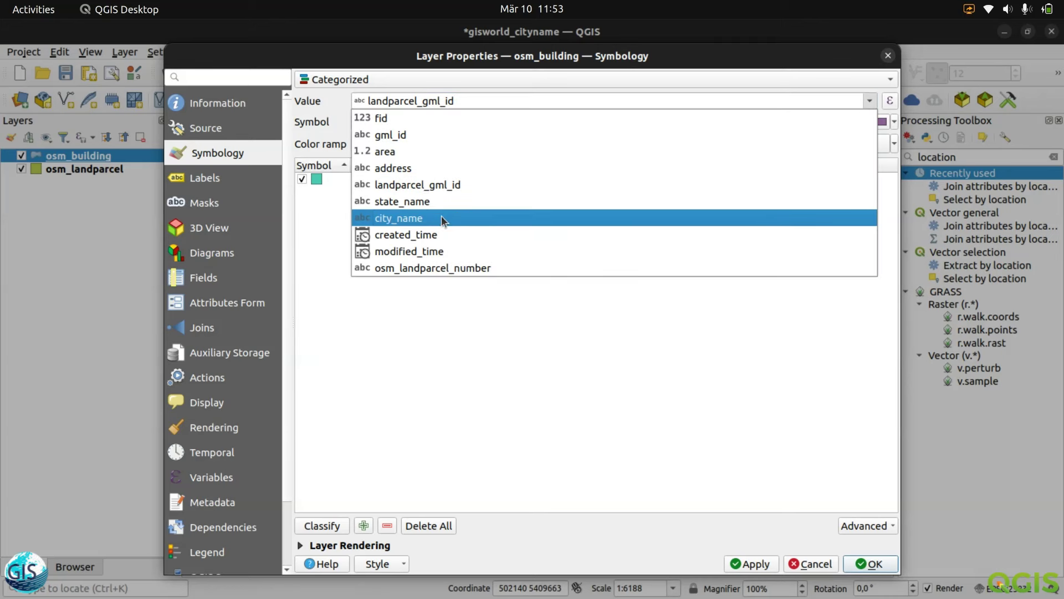
{"action": "left_click", "coordinate": [447, 184]}
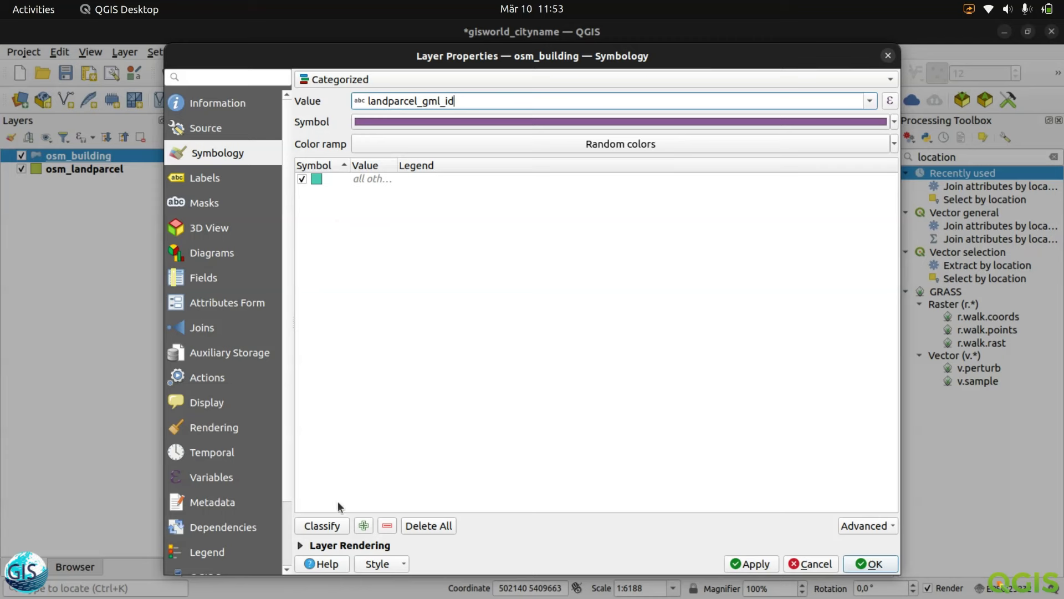
{"action": "left_click", "coordinate": [323, 528]}
{"action": "left_click", "coordinate": [378, 181]}
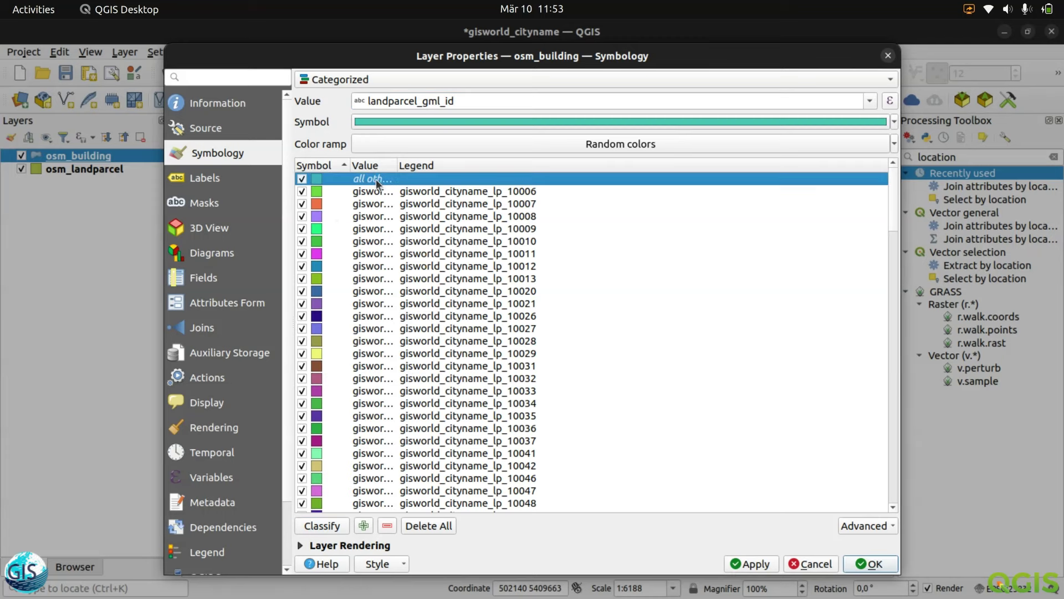
{"action": "left_click", "coordinate": [387, 525]}
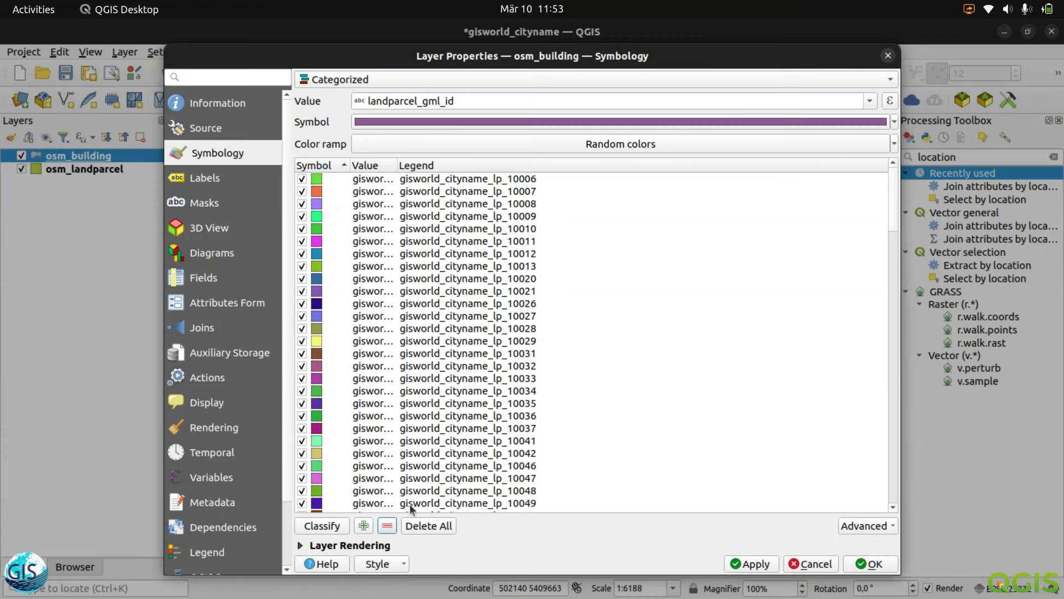
{"action": "left_click", "coordinate": [750, 564]}
{"action": "left_click", "coordinate": [873, 565]}
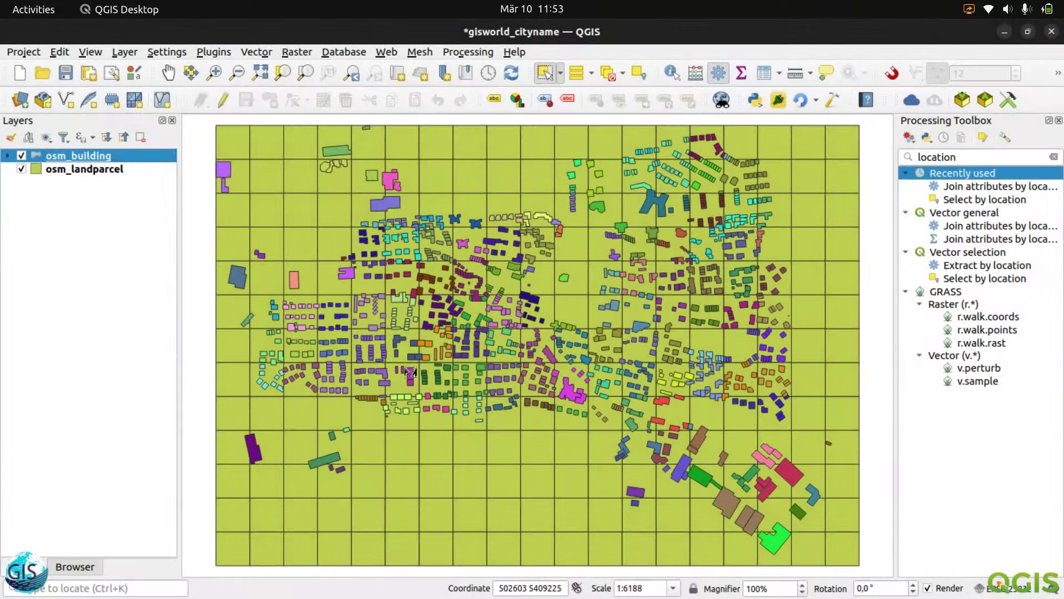
Zoom into a parcel and identify it with Identify Features on osm_landparcel
{"action": "scroll", "coordinate": [276, 327], "scroll_direction": "up", "scroll_amount": 2}
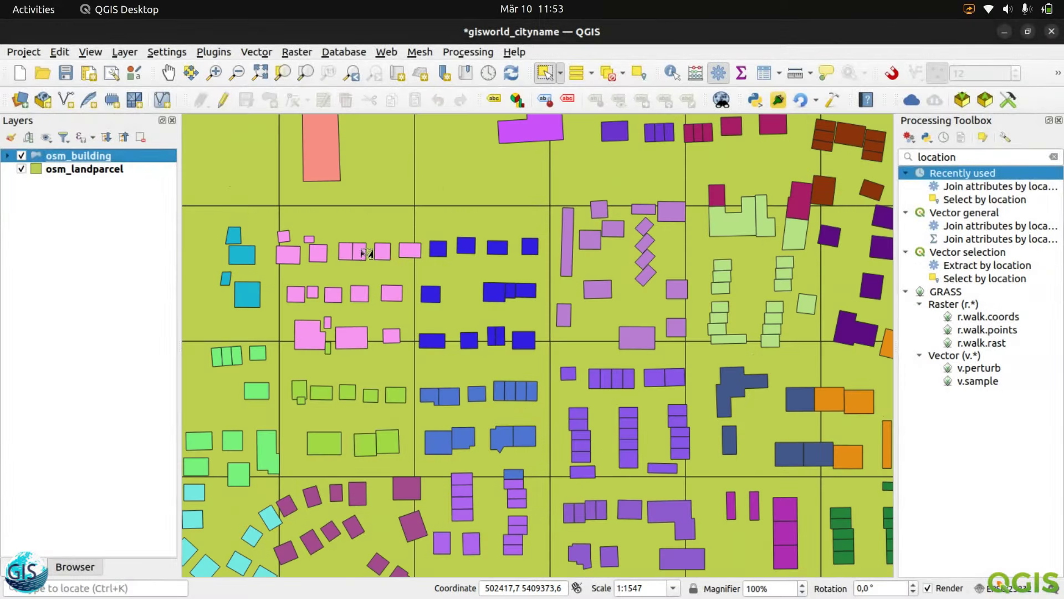
{"action": "left_click_drag", "start_coordinate": [409, 370], "coordinate": [326, 241]}
{"action": "scroll", "coordinate": [409, 321], "scroll_direction": "down", "scroll_amount": 1}
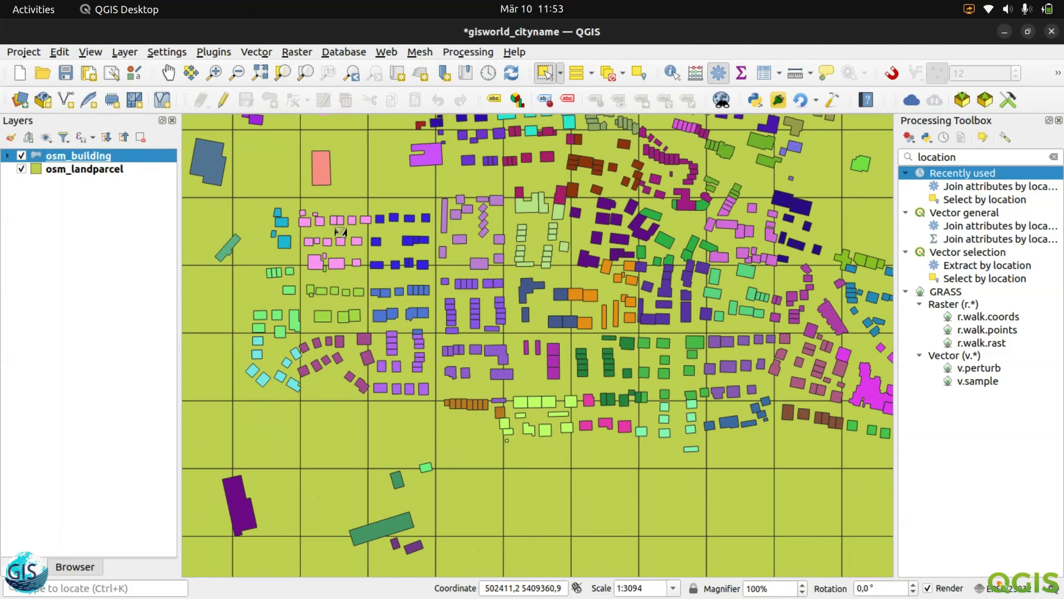
{"action": "left_click", "coordinate": [67, 169]}
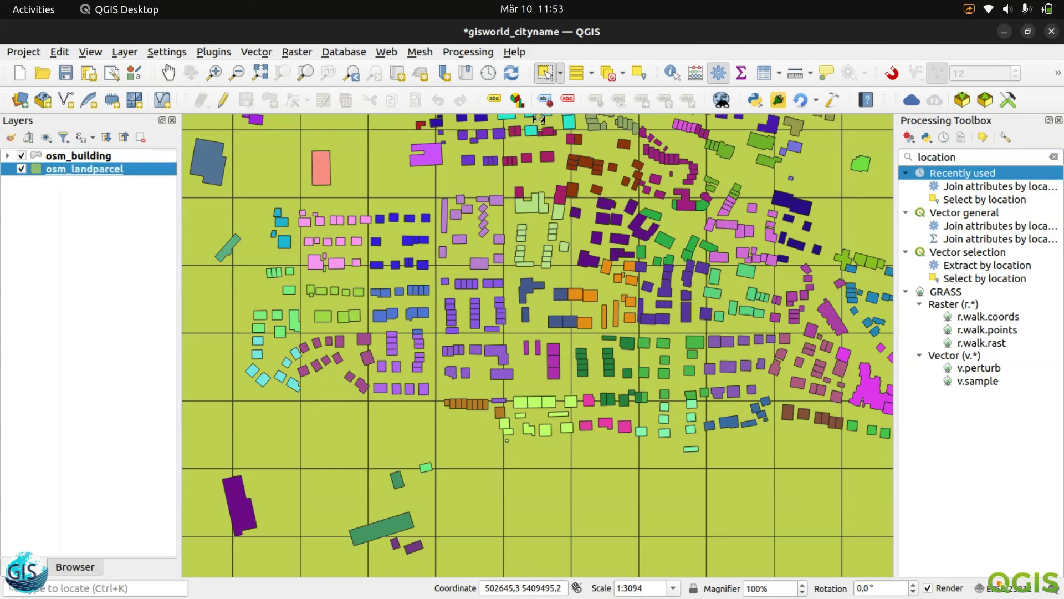
{"action": "left_click", "coordinate": [672, 72]}
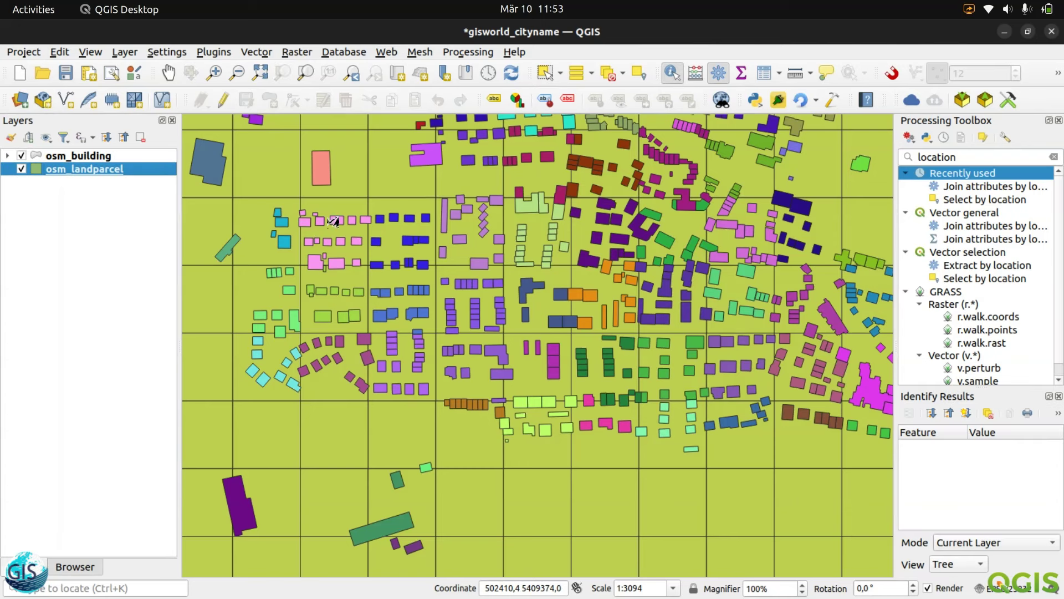
{"action": "left_click", "coordinate": [327, 224]}
Identify building 978 and confirm osm_landparcel_number 1001 in its attribute form
{"action": "left_click", "coordinate": [70, 158]}
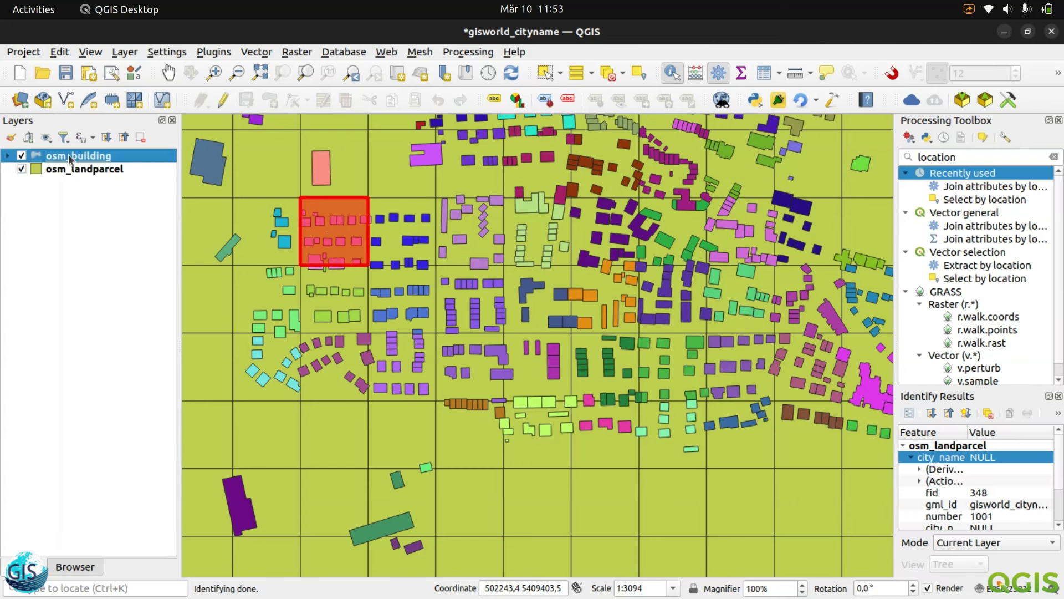
{"action": "left_click", "coordinate": [320, 223]}
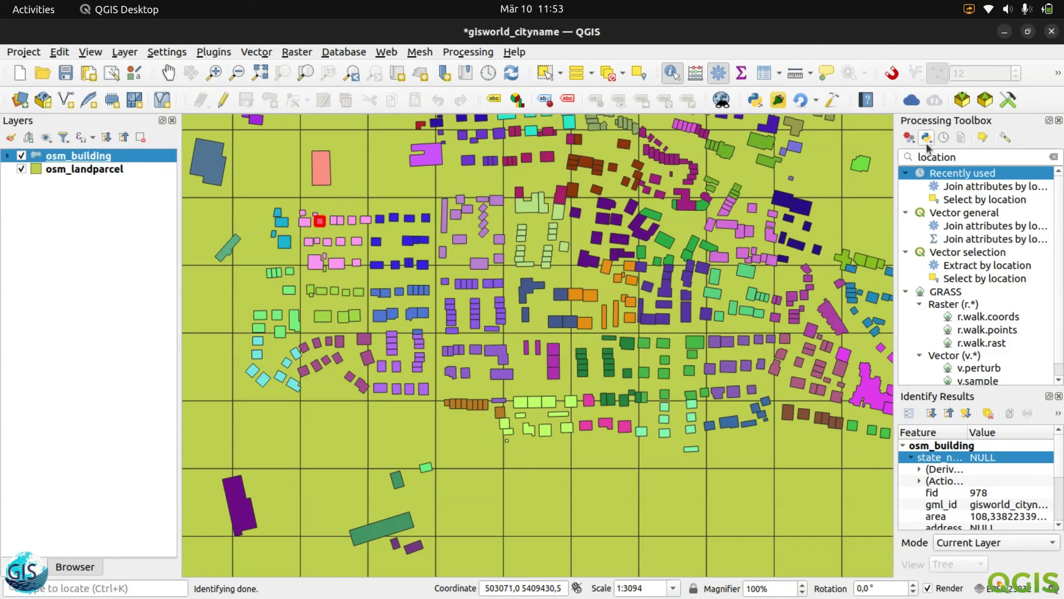
{"action": "left_click", "coordinate": [910, 413]}
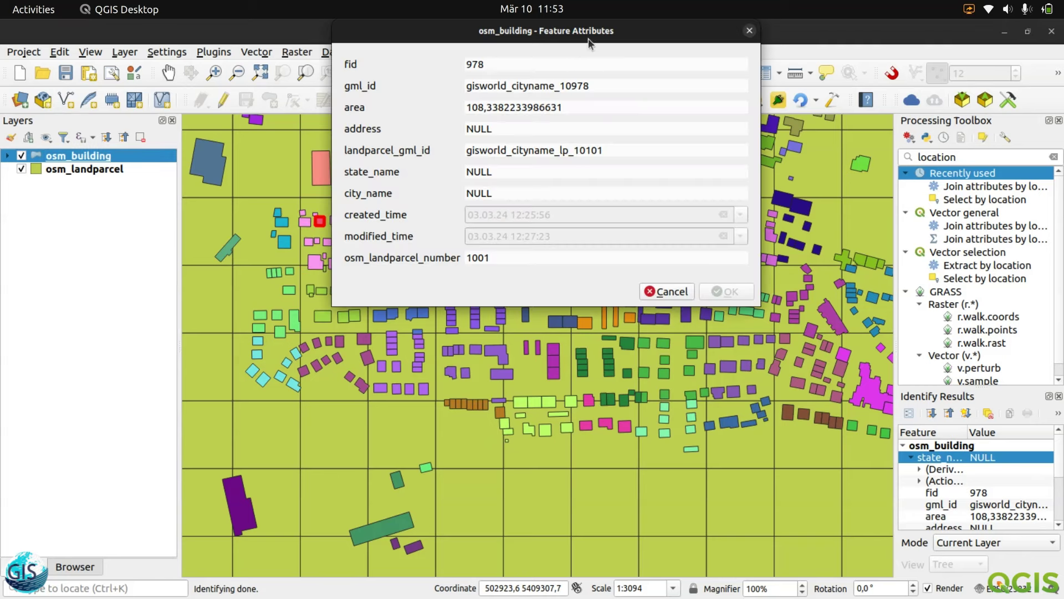
{"action": "left_click_drag", "start_coordinate": [591, 38], "coordinate": [533, 141]}
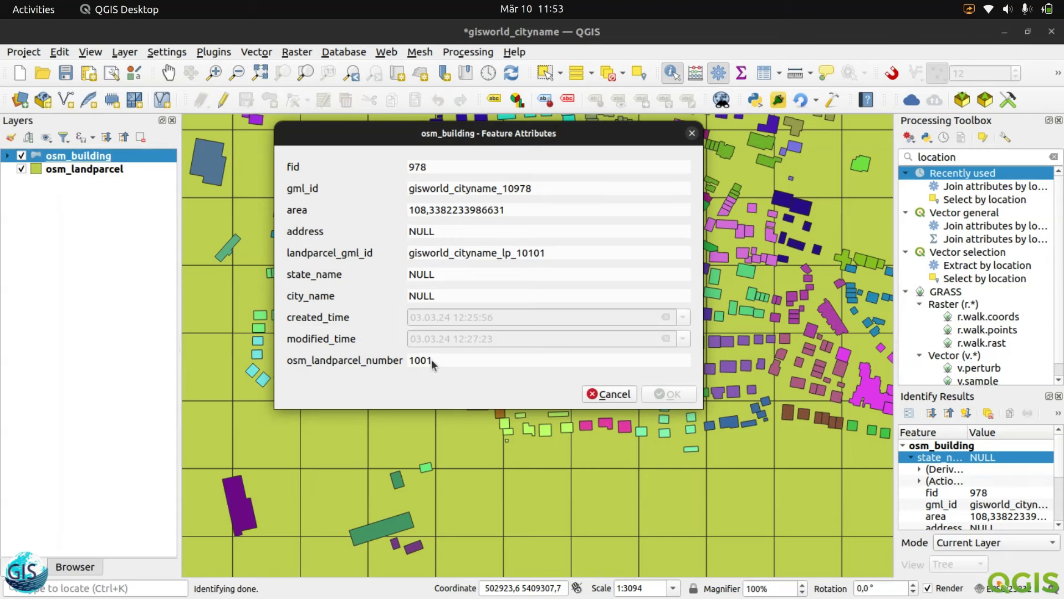
{"action": "left_click", "coordinate": [692, 134]}
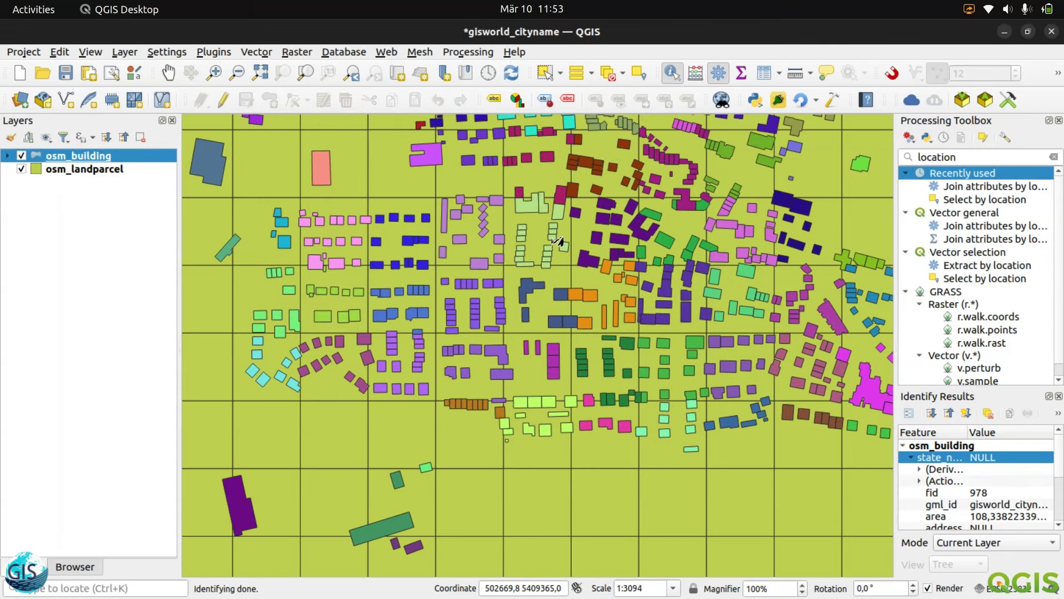
Zoom out and pan to centre the full grid of parcel-coloured buildings
{"action": "scroll", "coordinate": [436, 265], "scroll_direction": "down", "scroll_amount": 2}
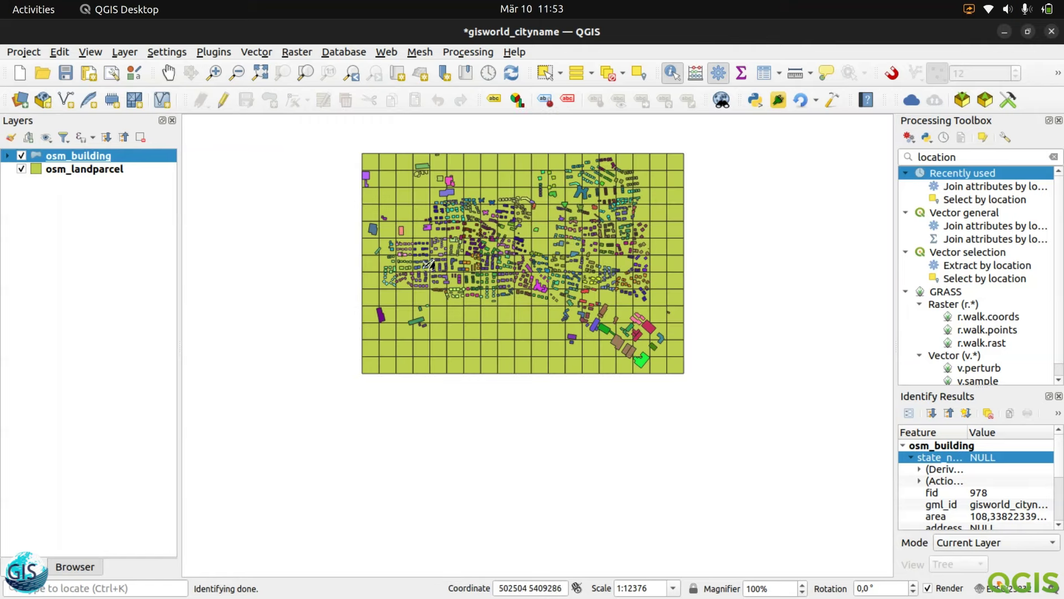
{"action": "scroll", "coordinate": [436, 266], "scroll_direction": "up", "scroll_amount": 1}
{"action": "left_click_drag", "start_coordinate": [401, 246], "coordinate": [439, 256]}
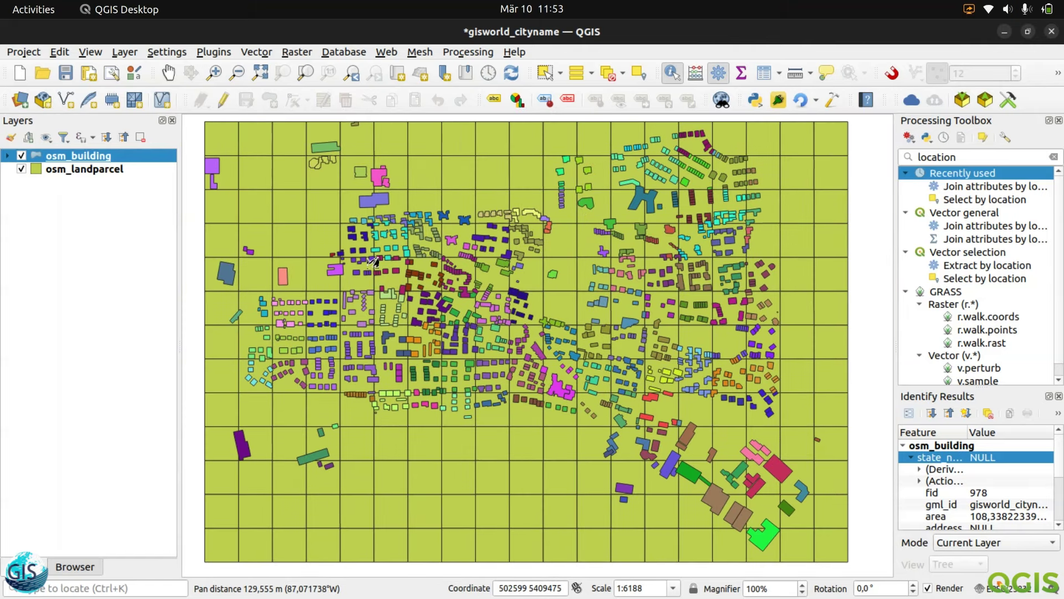